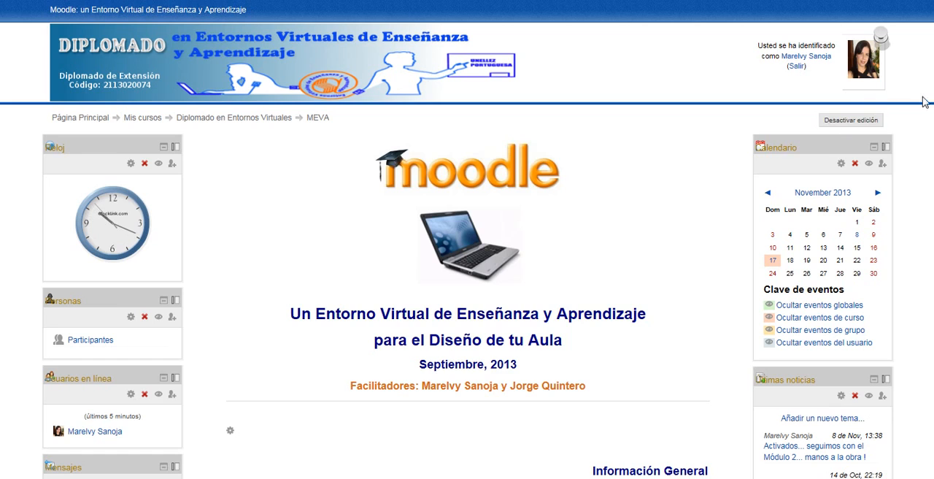
- Add a Cuestionario activity to the Tema 2 section of the course
{"action": "scroll", "coordinate": [881, 36], "scroll_direction": "down", "scroll_amount": 6}
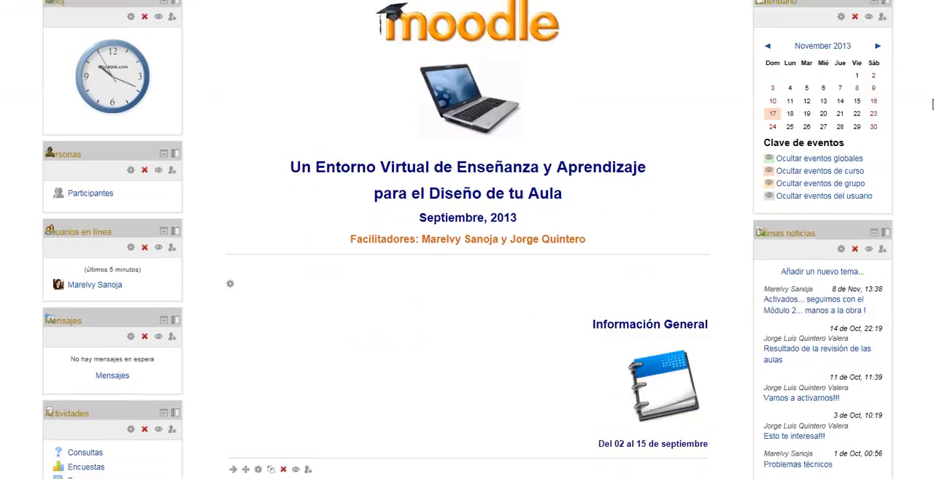
{"action": "scroll", "coordinate": [930, 149], "scroll_direction": "down", "scroll_amount": 5}
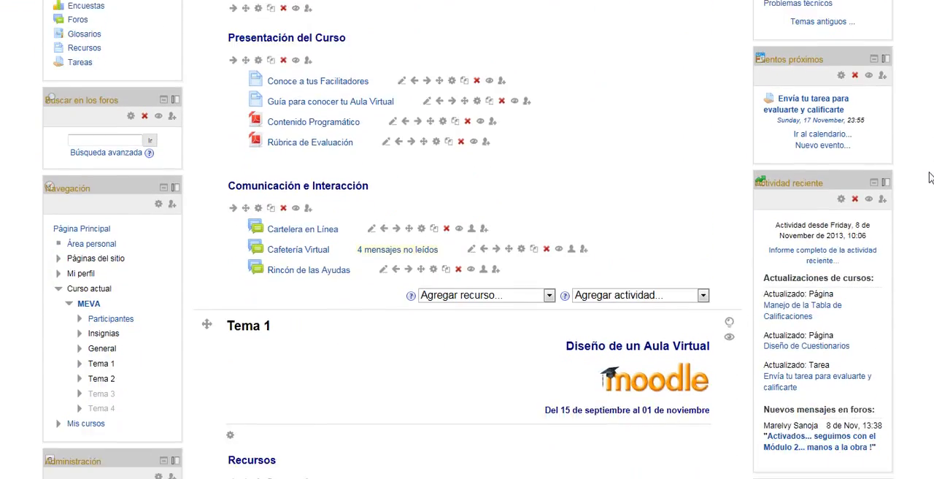
{"action": "scroll", "coordinate": [930, 201], "scroll_direction": "down", "scroll_amount": 5}
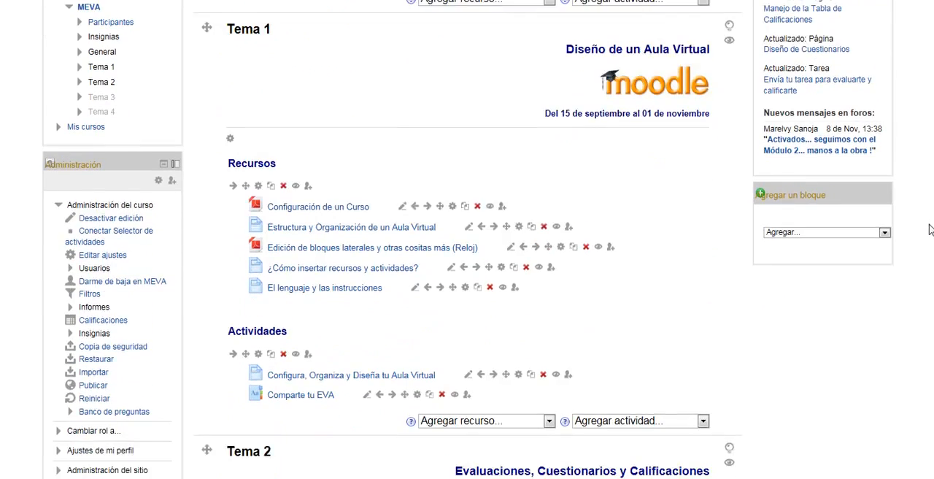
{"action": "scroll", "coordinate": [930, 259], "scroll_direction": "down", "scroll_amount": 3}
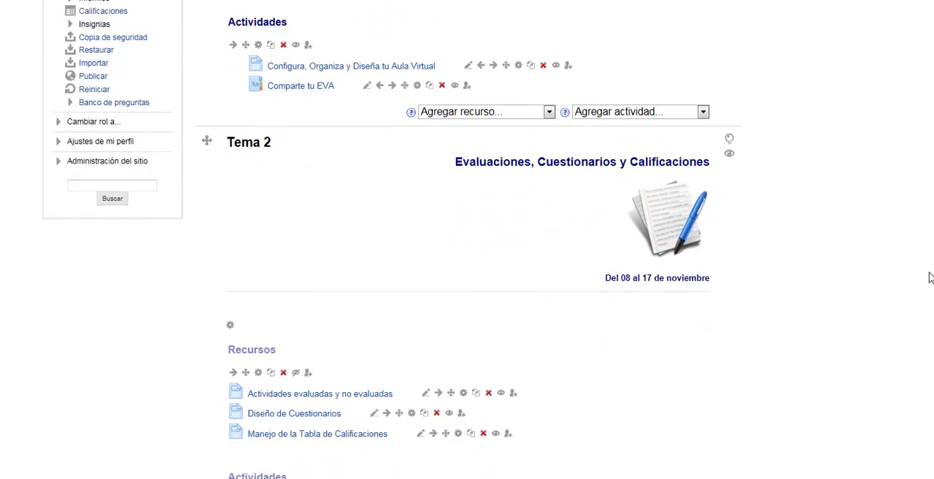
{"action": "left_click_drag", "start_coordinate": [927, 291], "coordinate": [928, 293]}
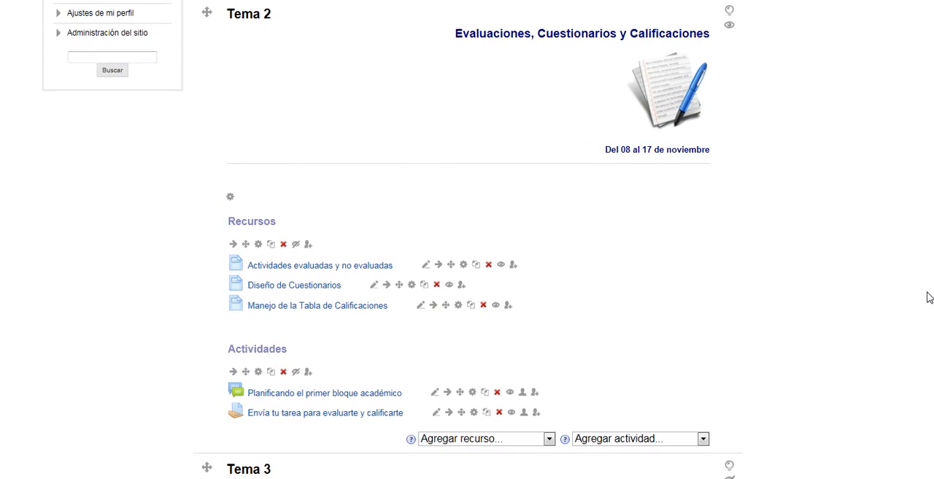
{"action": "scroll", "coordinate": [467, 241], "scroll_direction": "down", "scroll_amount": 2}
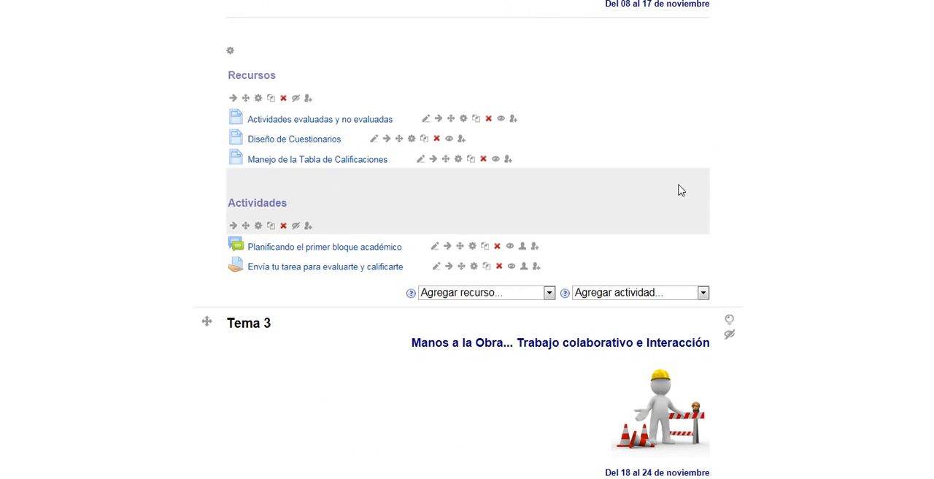
{"action": "scroll", "coordinate": [678, 189], "scroll_direction": "up", "scroll_amount": 2}
{"action": "scroll", "coordinate": [244, 44], "scroll_direction": "up", "scroll_amount": 3}
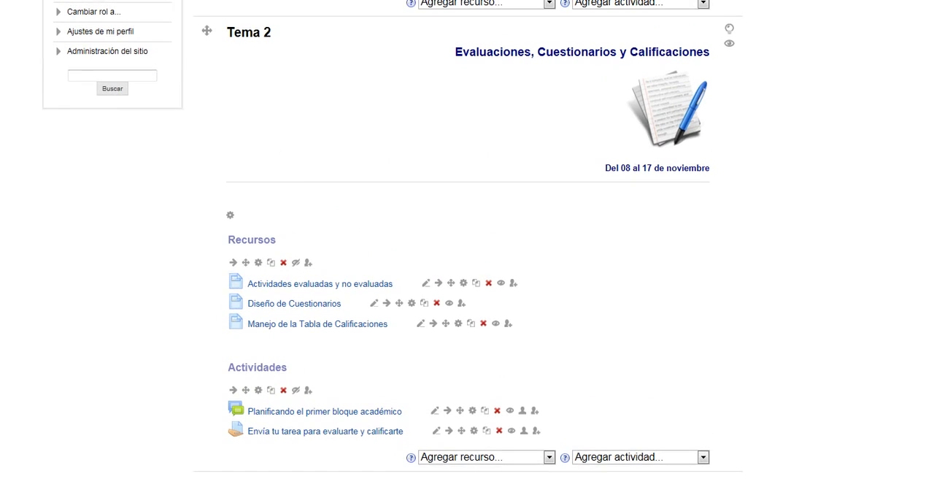
{"action": "scroll", "coordinate": [287, 44], "scroll_direction": "down", "scroll_amount": 3}
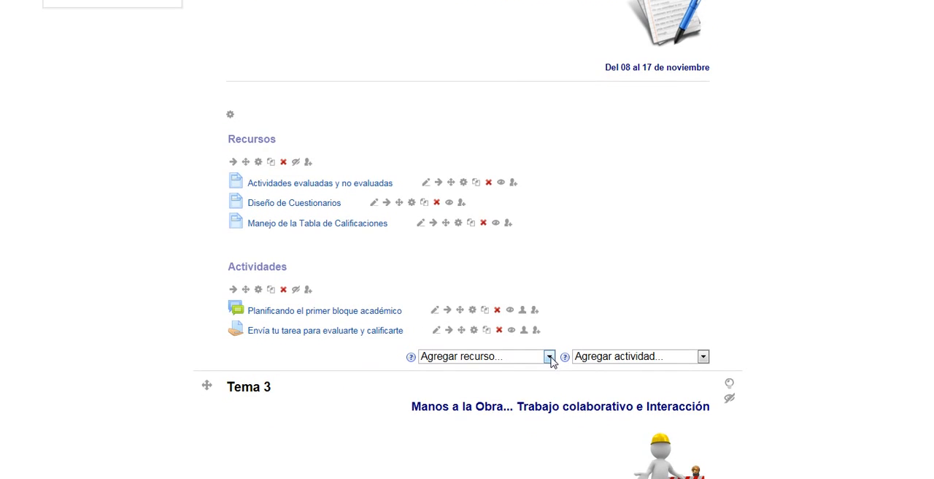
{"action": "left_click", "coordinate": [704, 357]}
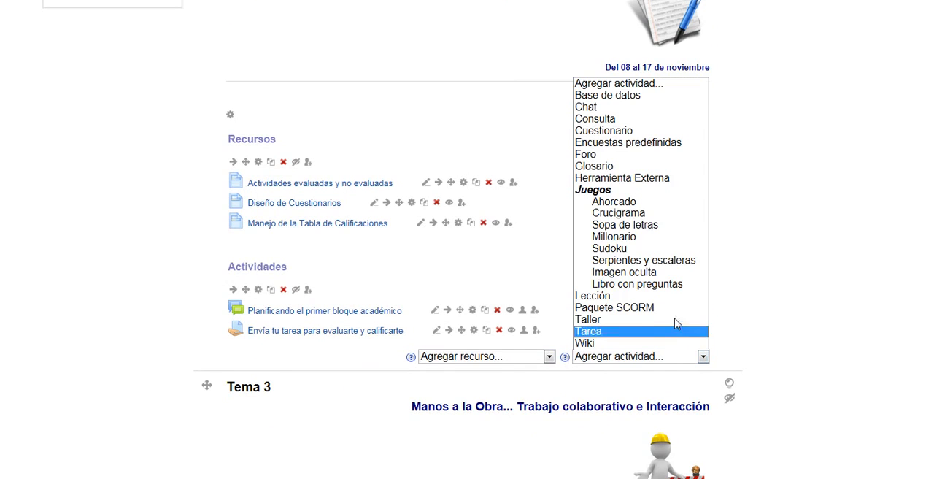
{"action": "left_click", "coordinate": [602, 132]}
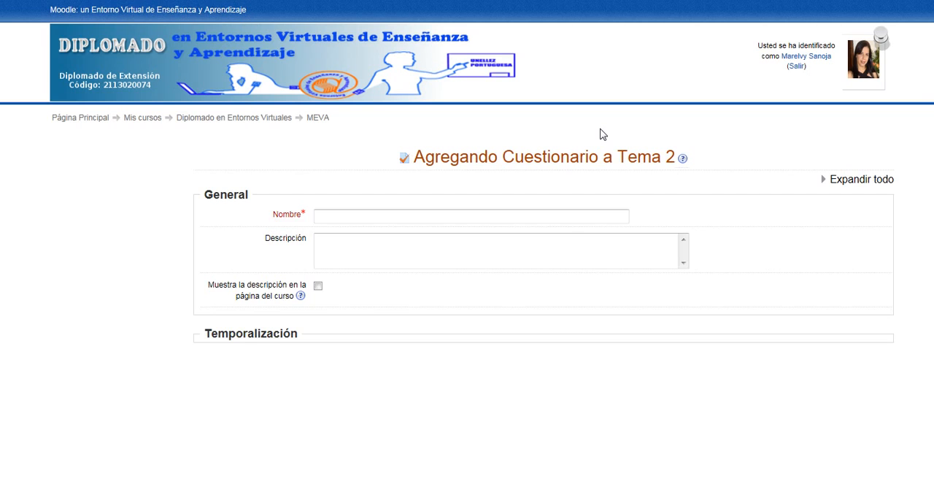
- Name the new quiz "Cuestionario de la Unidad 2"
{"action": "left_click", "coordinate": [487, 215]}
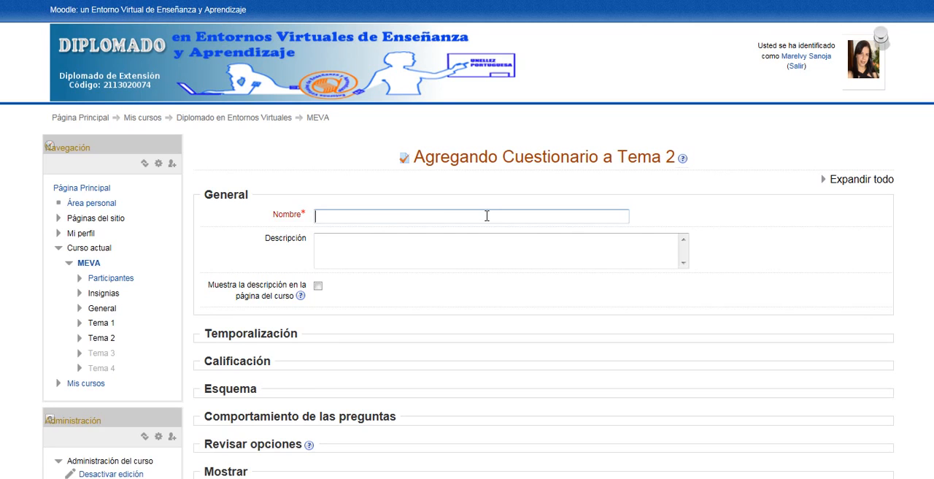
{"action": "type", "text": "Cuestionario de la"}
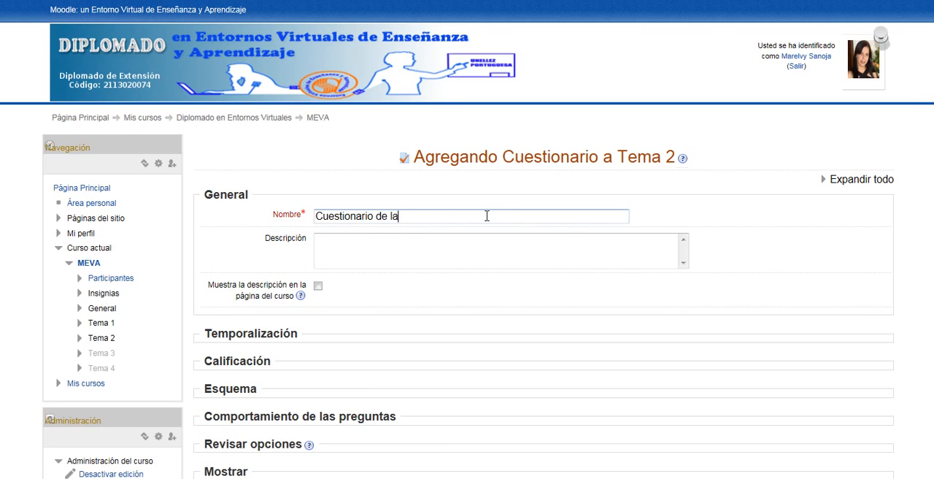
{"action": "type", "text": " Unidad 2"}
- Show the editing tools for the quiz description and enter the heading "Cuestionario Unidad 2"
{"action": "left_click", "coordinate": [532, 244]}
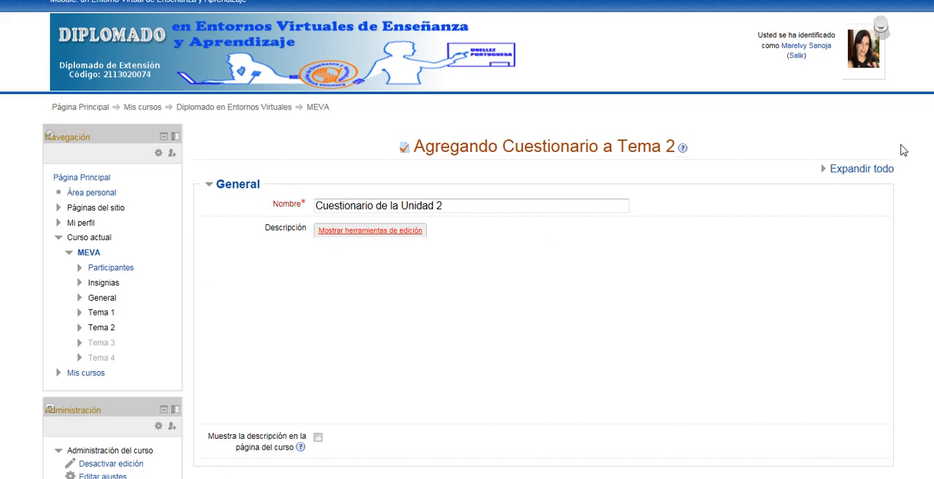
{"action": "left_click", "coordinate": [370, 231]}
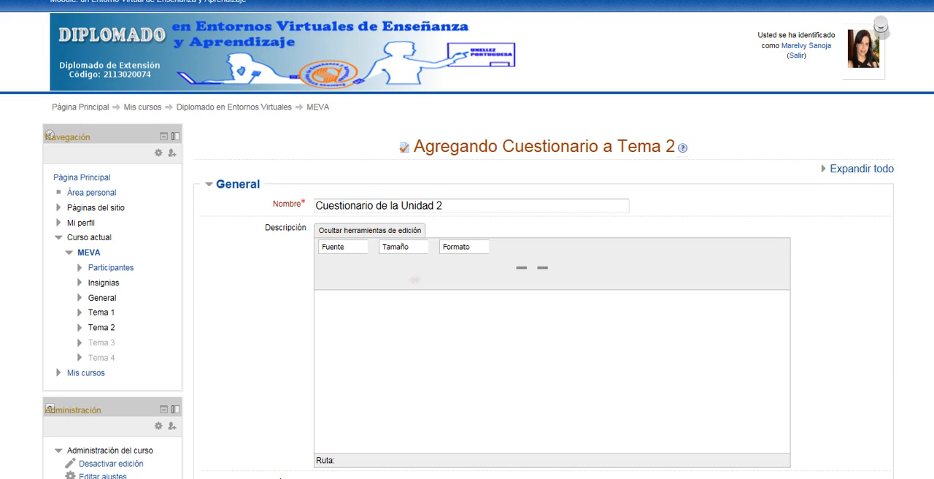
{"action": "scroll", "coordinate": [511, 292], "scroll_direction": "down", "scroll_amount": 3}
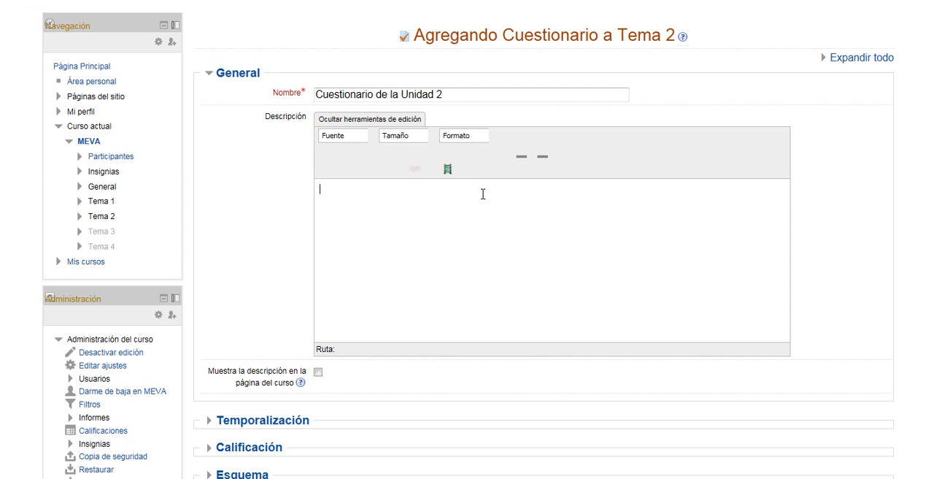
{"action": "left_click", "coordinate": [483, 194]}
{"action": "type", "text": "Cuestionario "}
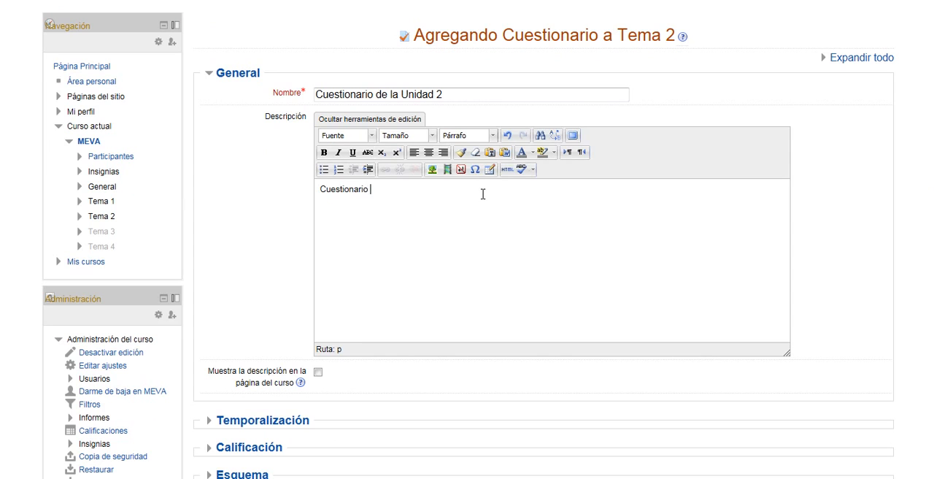
{"action": "type", "text": "d"}
{"action": "type", "text": "e"}
{"action": "key", "text": "BackSpace"}
{"action": "key", "text": "BackSpace"}
{"action": "type", "text": "Unidad 2"}
- Format the description heading "Cuestionario Unidad 2" as Arial, size 4 (14pt), dark blue and bold
{"action": "left_click_drag", "start_coordinate": [320, 189], "coordinate": [406, 190]}
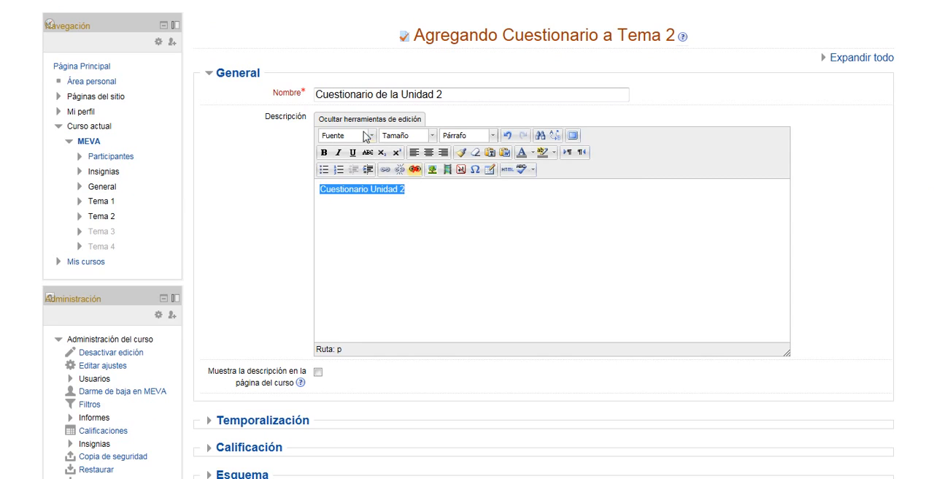
{"action": "left_click", "coordinate": [372, 136]}
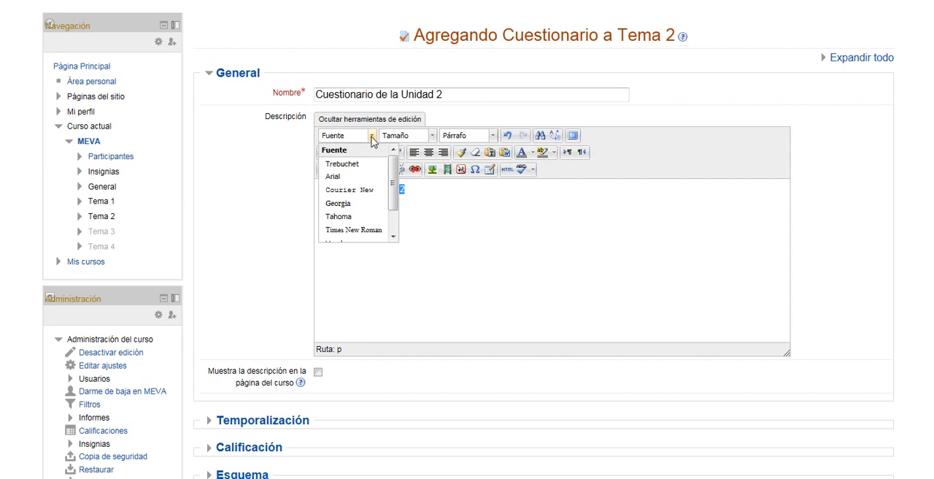
{"action": "left_click", "coordinate": [351, 177]}
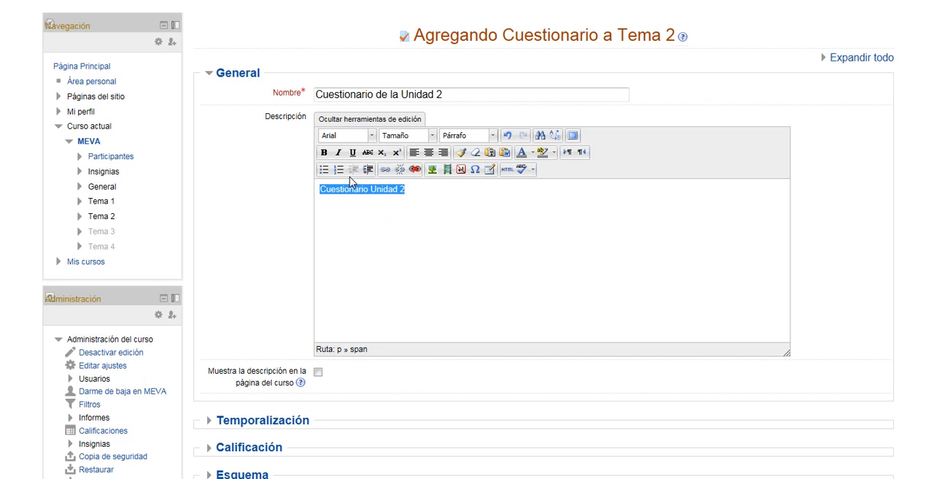
{"action": "left_click", "coordinate": [432, 136]}
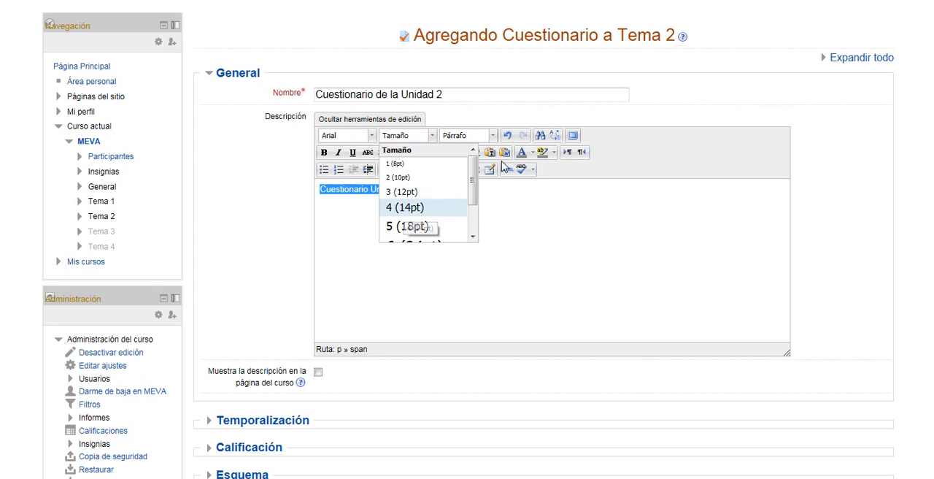
{"action": "left_click", "coordinate": [405, 207]}
{"action": "left_click", "coordinate": [532, 152]}
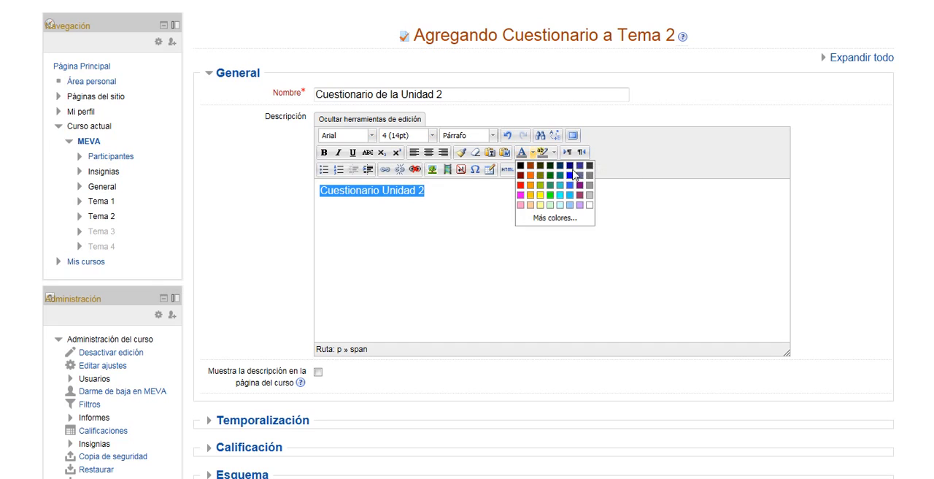
{"action": "left_click", "coordinate": [572, 175]}
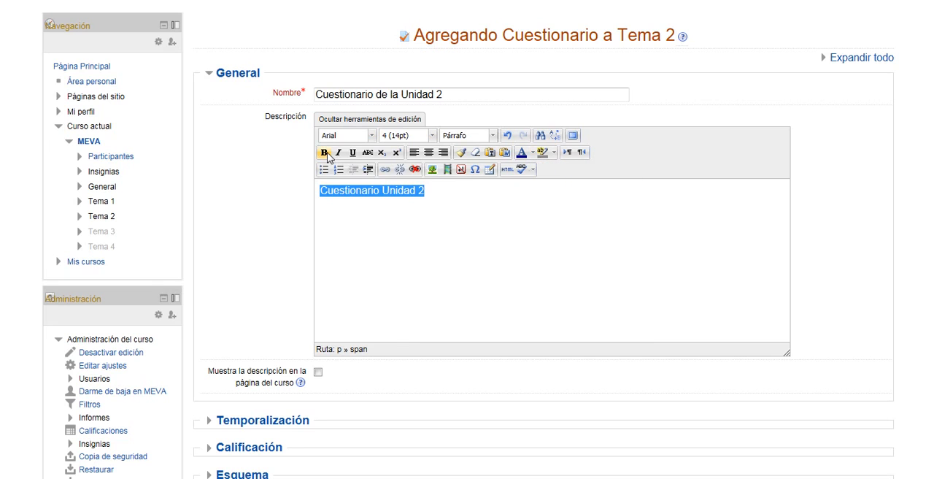
{"action": "left_click", "coordinate": [326, 154]}
{"action": "left_click", "coordinate": [469, 187]}
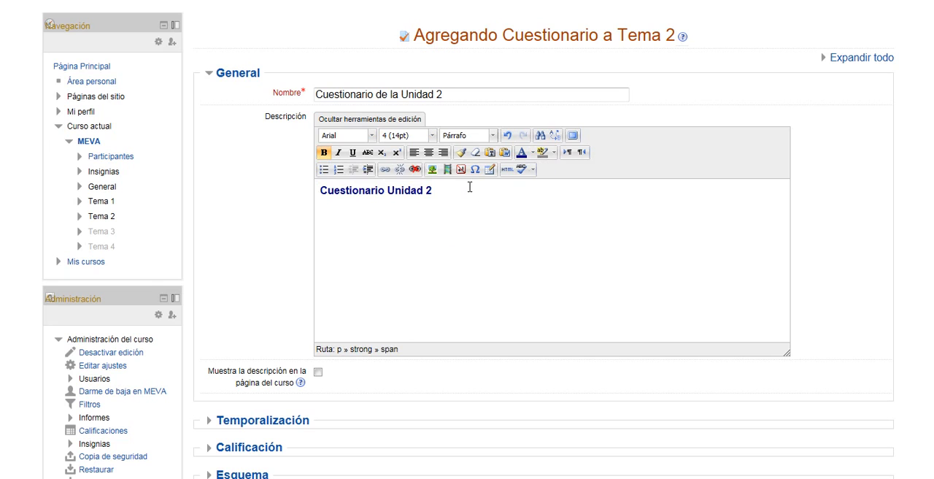
- Enlarge the description heading to size 6 (24pt) and align it to the right
{"action": "left_click_drag", "start_coordinate": [320, 191], "coordinate": [448, 191]}
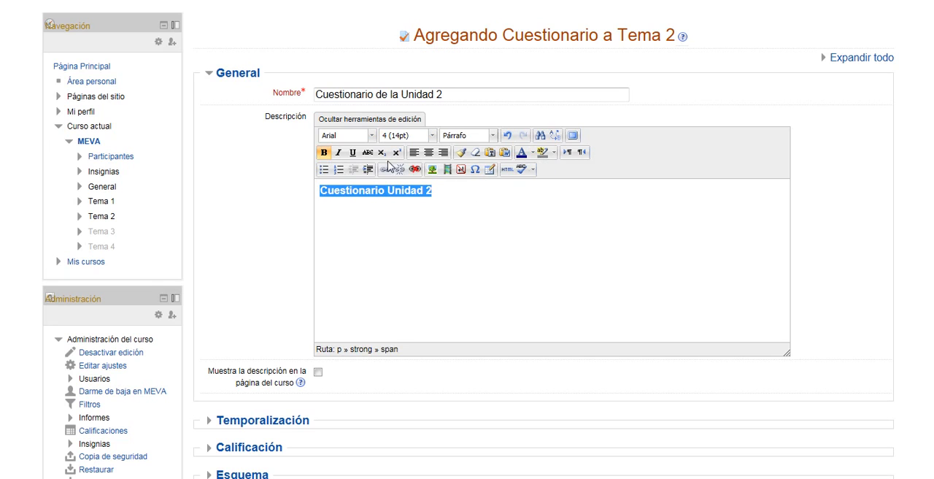
{"action": "left_click", "coordinate": [432, 135]}
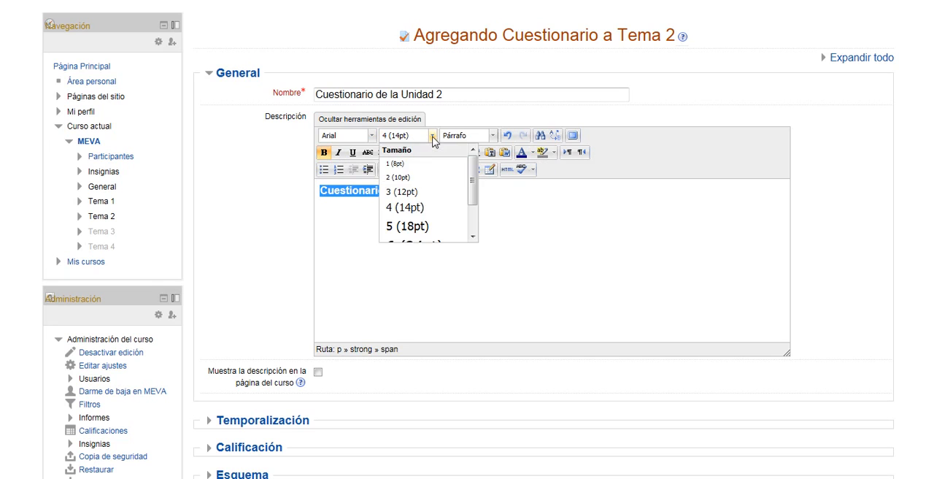
{"action": "left_click", "coordinate": [418, 243]}
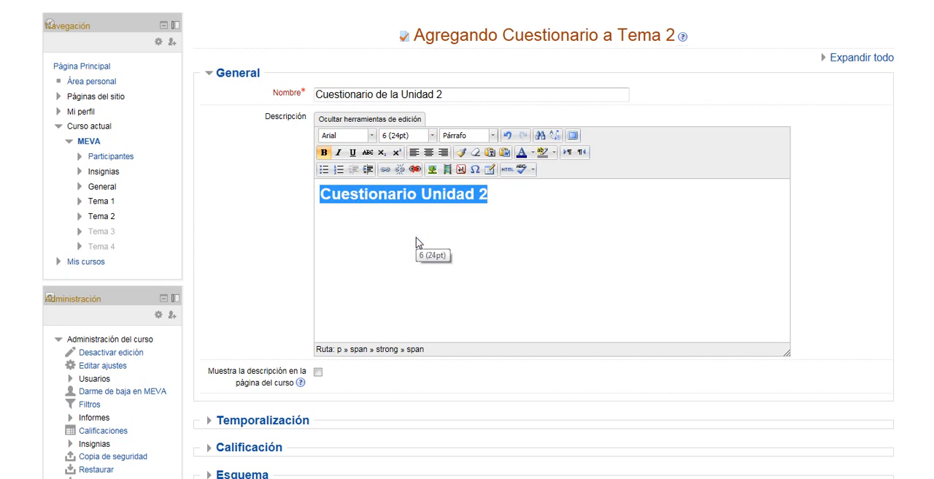
{"action": "left_click", "coordinate": [442, 155]}
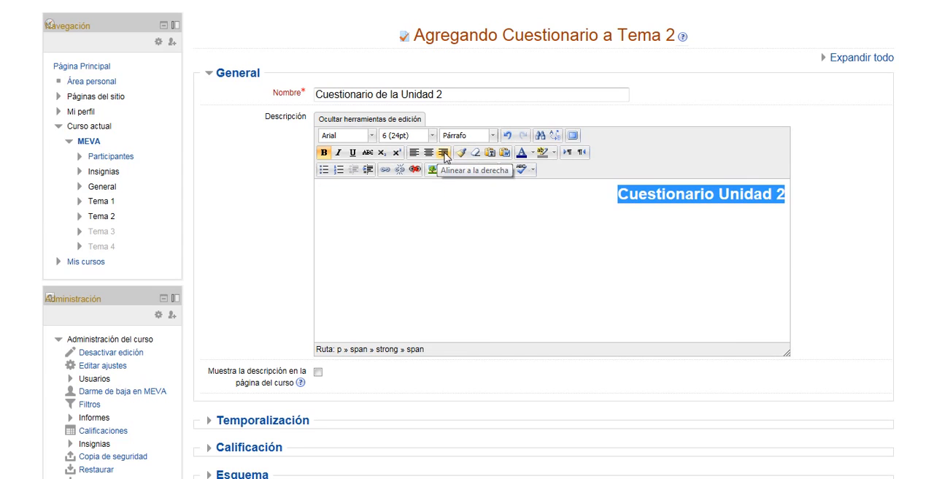
{"action": "left_click", "coordinate": [789, 203]}
- Insert the image exam.gif from the recent files after the description heading, with the image description "cuestionar"
{"action": "left_click", "coordinate": [434, 170]}
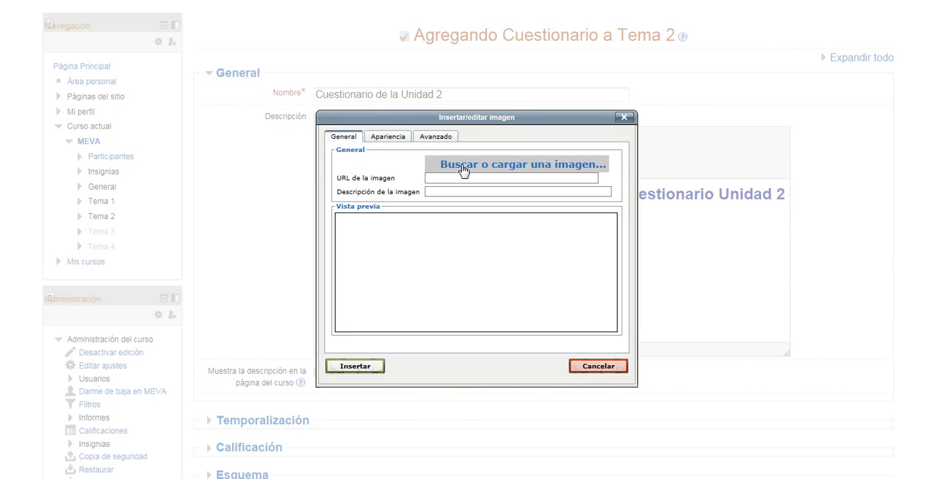
{"action": "left_click", "coordinate": [463, 166]}
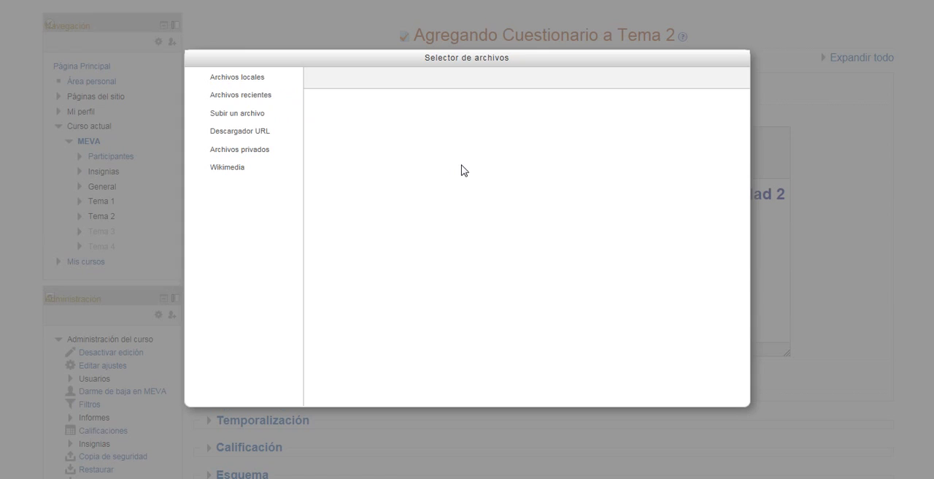
{"action": "left_click", "coordinate": [229, 102]}
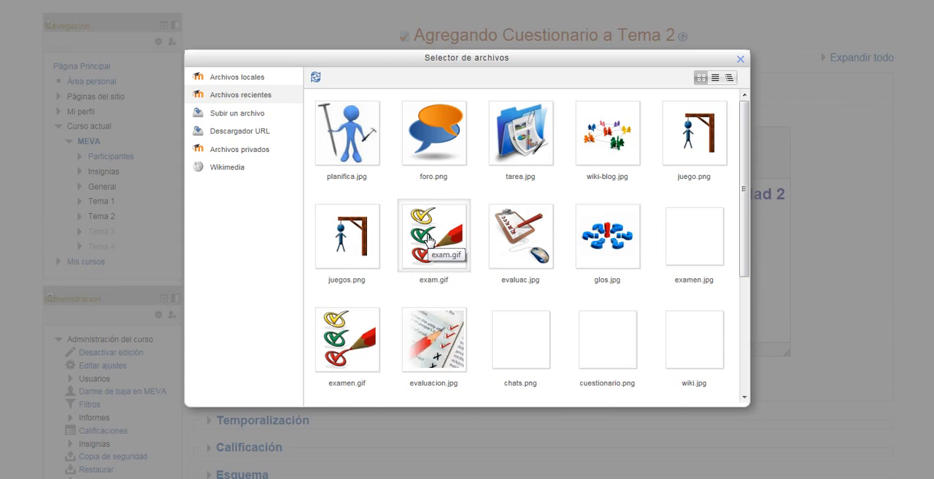
{"action": "left_click", "coordinate": [429, 240]}
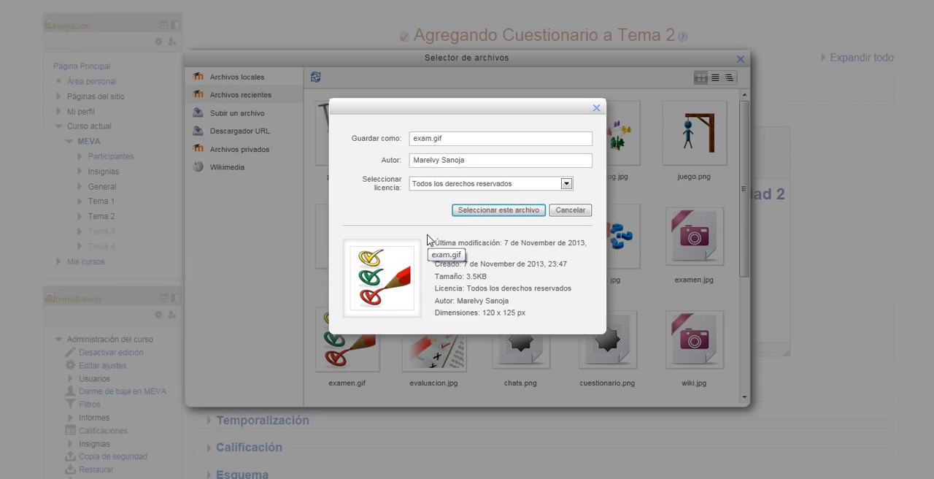
{"action": "left_click", "coordinate": [491, 212]}
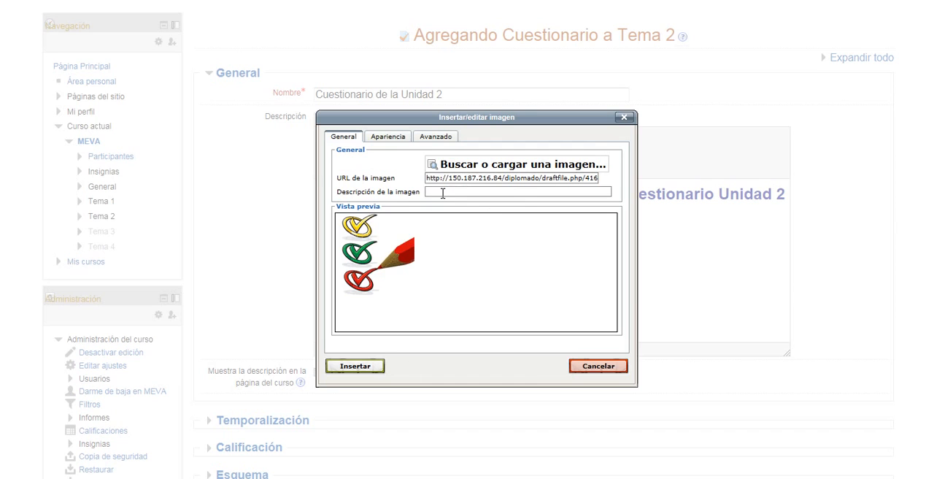
{"action": "left_click", "coordinate": [443, 192]}
{"action": "type", "text": "cuestionario"}
{"action": "left_click", "coordinate": [366, 367]}
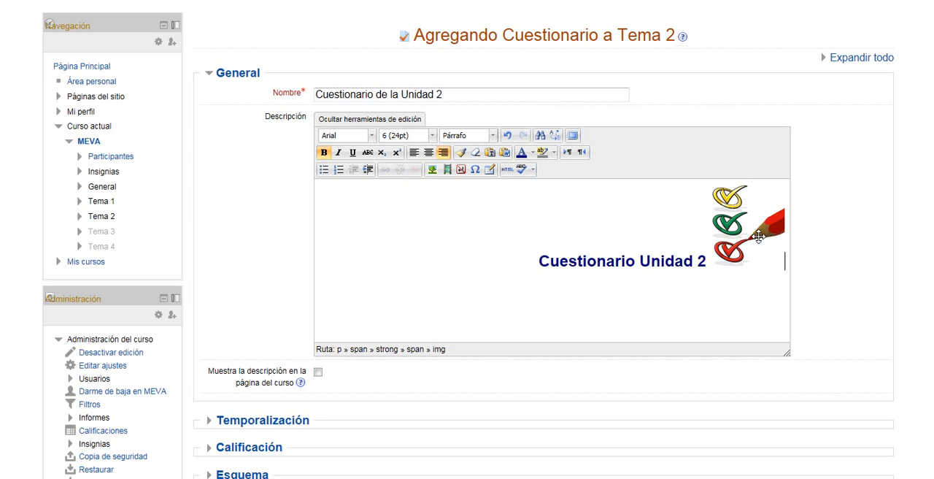
- Move the inserted image onto its own line below the heading "Cuestionario Unidad 2" and add an empty line under it
{"action": "left_click", "coordinate": [702, 267]}
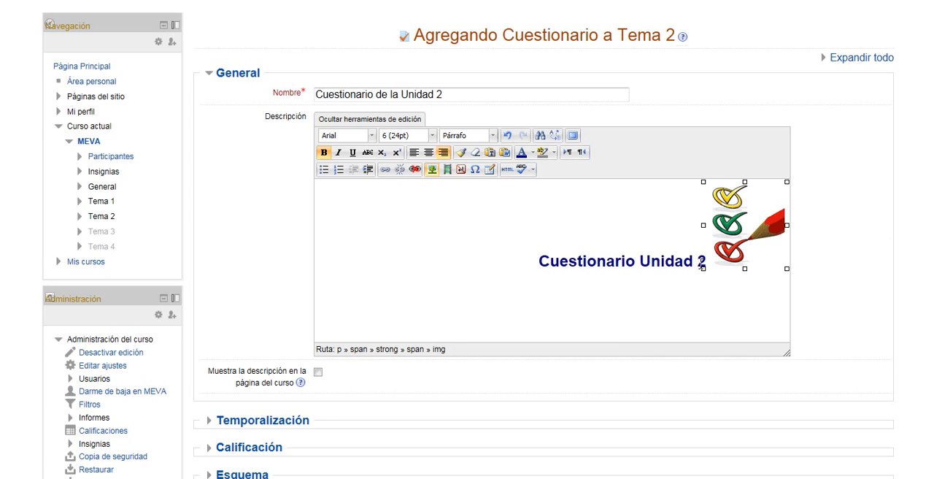
{"action": "left_click", "coordinate": [700, 266]}
{"action": "key", "text": "End"}
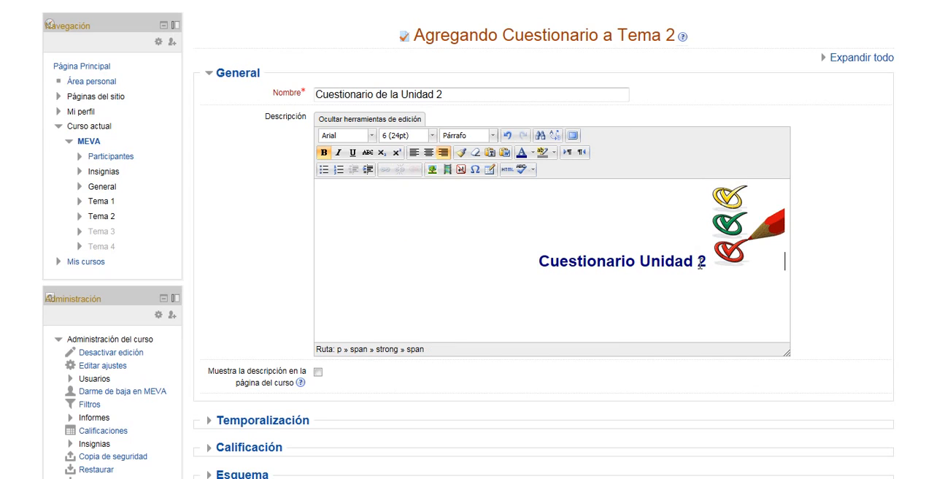
{"action": "key", "text": "Left"}
{"action": "key", "text": "Return"}
{"action": "key", "text": "End"}
{"action": "key", "text": "Return"}
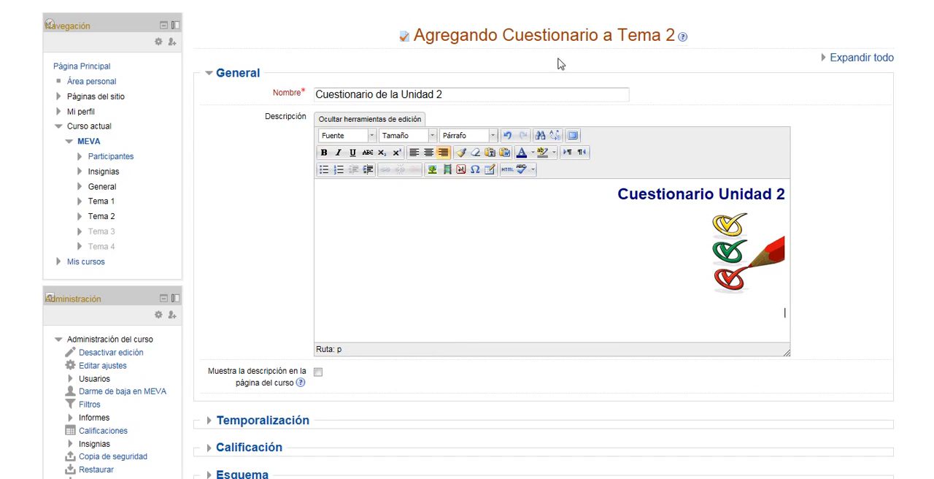
- Format the empty line under the image as Arial, size 4 (14pt), with justified alignment
{"action": "left_click", "coordinate": [372, 136]}
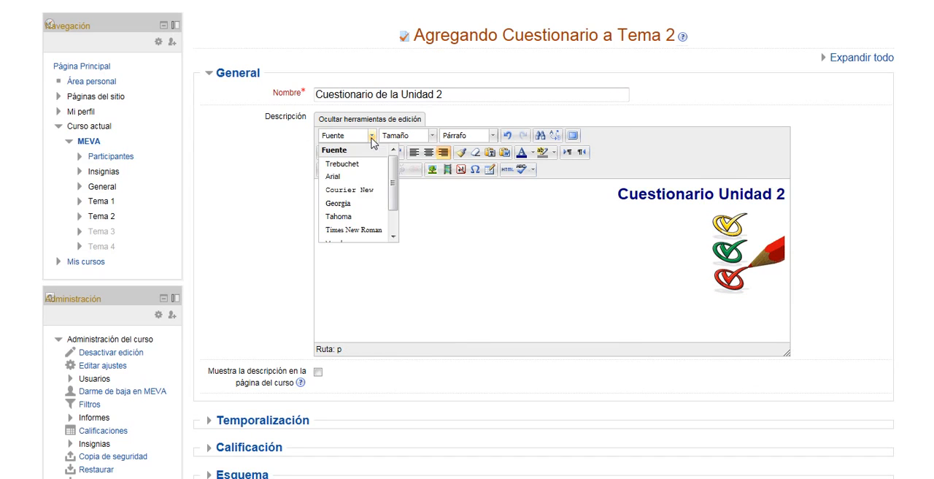
{"action": "left_click", "coordinate": [431, 137]}
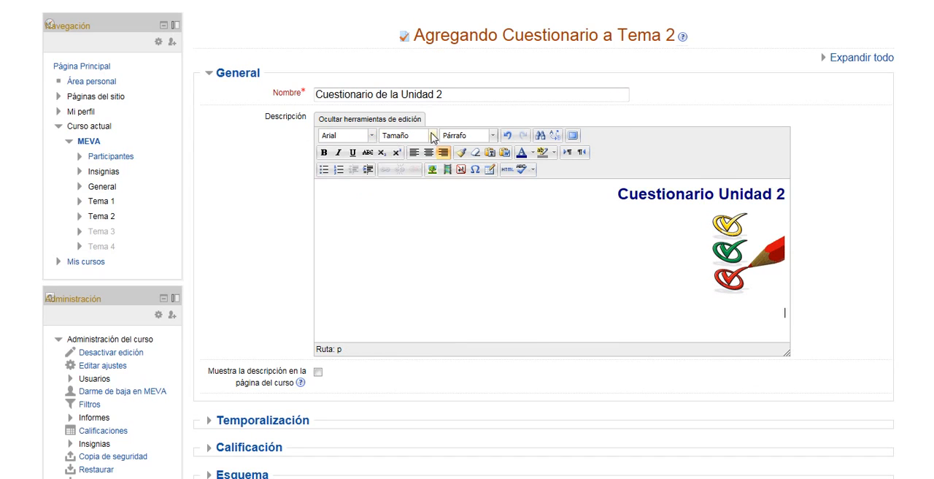
{"action": "left_click", "coordinate": [431, 136]}
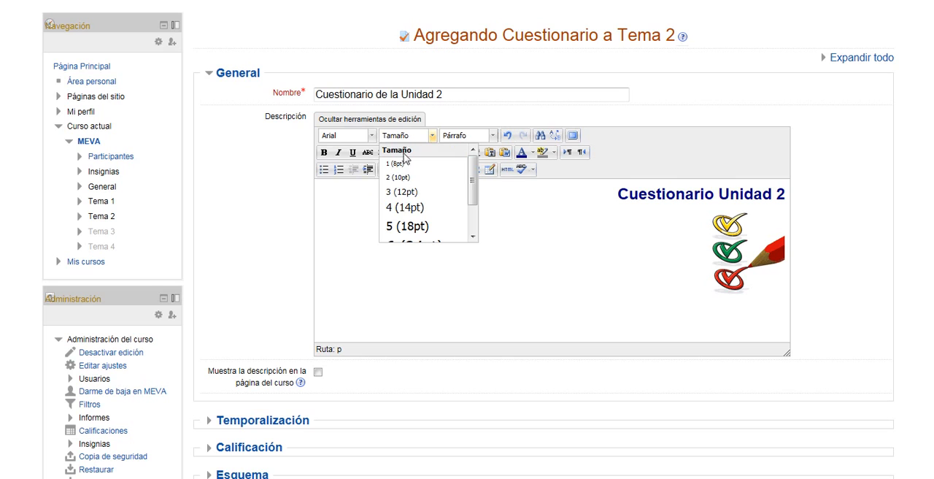
{"action": "left_click", "coordinate": [405, 208]}
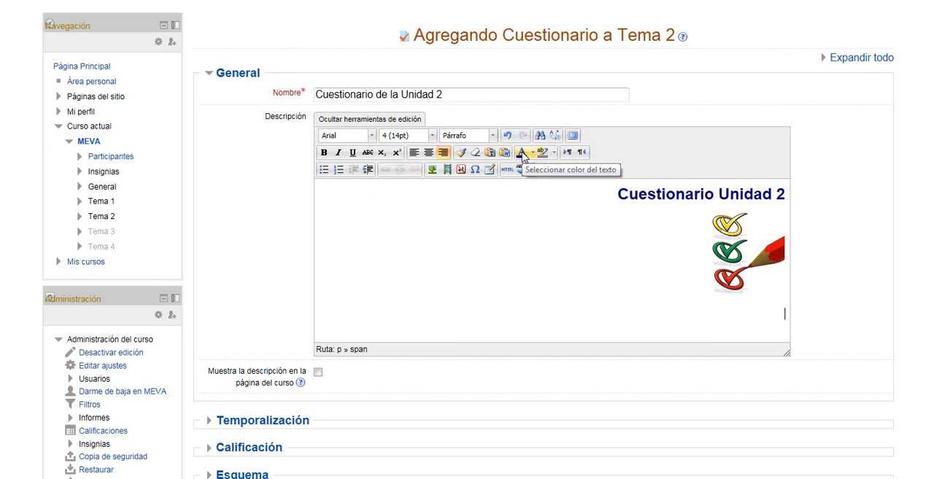
{"action": "right_click", "coordinate": [778, 311]}
{"action": "mouse_move", "coordinate": [802, 372]}
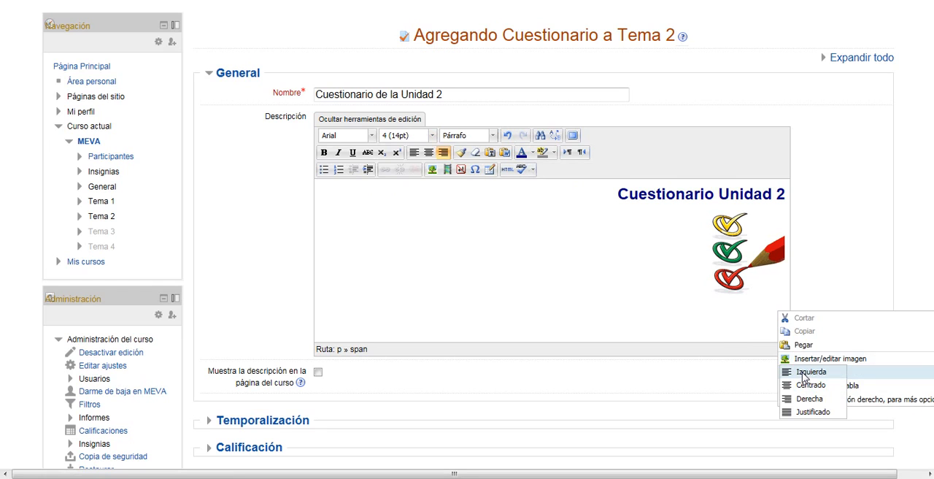
{"action": "left_click", "coordinate": [808, 414]}
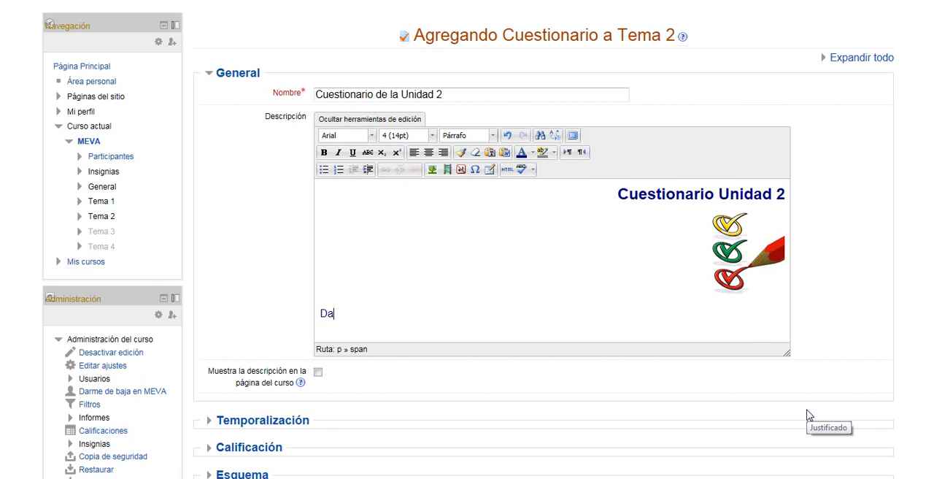
- Enter "Dar instrucciones claras sobre número de preguntas, tiempo, intentos posibles, etc etc etc." below the image in the description
{"action": "type", "text": "Dar instrucciones claras sobre número de pregu"}
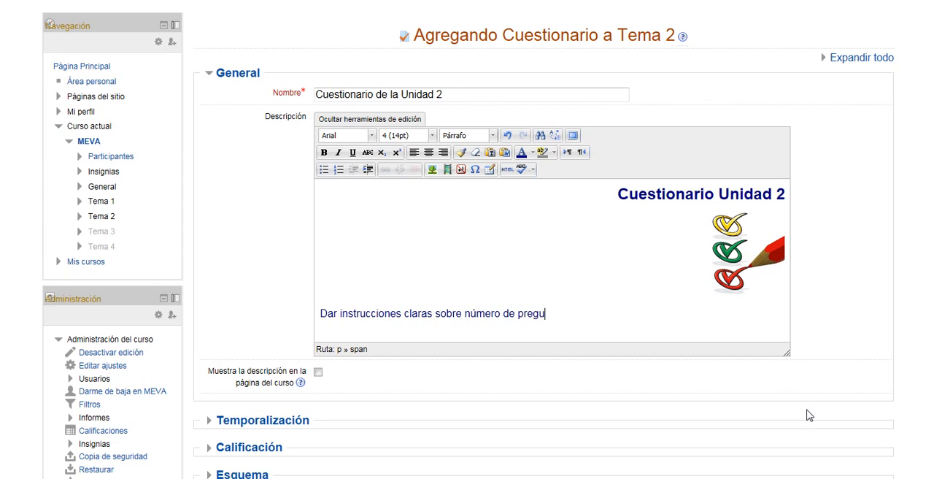
{"action": "type", "text": "ntas, tiempo, intentos posibles,"}
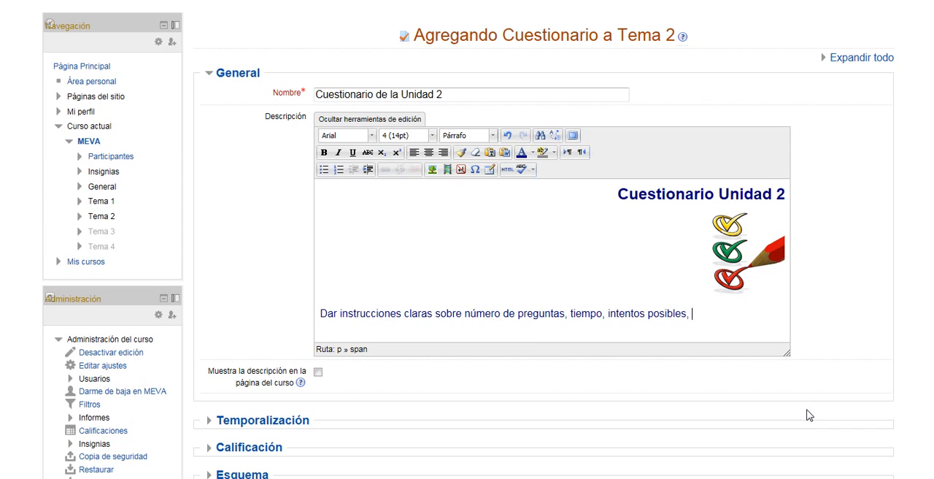
{"action": "type", "text": "etc etc etc."}
- Set the allowed attempts (Intentos permitidos) to 1 in the Calificación settings, leaving the grade category as Sin categorizar
{"action": "scroll", "coordinate": [901, 259], "scroll_direction": "down", "scroll_amount": 3}
{"action": "scroll", "coordinate": [167, 200], "scroll_direction": "down", "scroll_amount": 3}
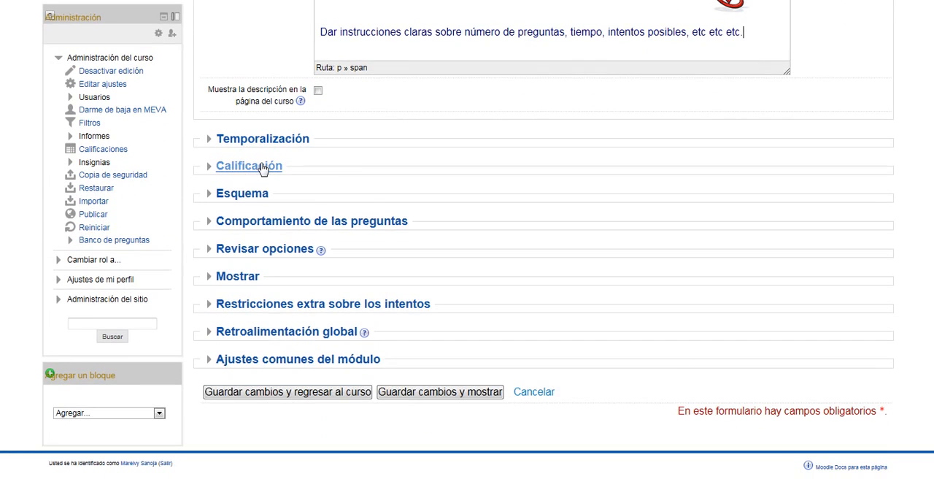
{"action": "left_click", "coordinate": [263, 167]}
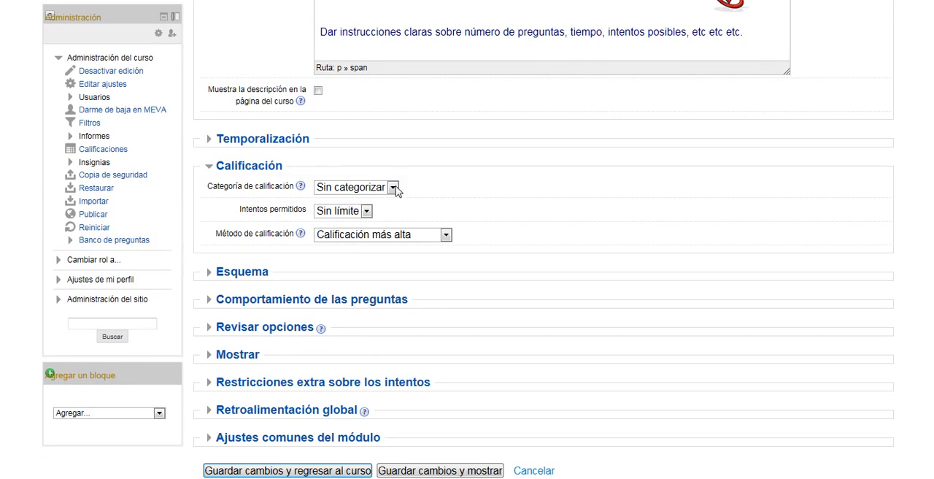
{"action": "middle_click", "coordinate": [661, 187]}
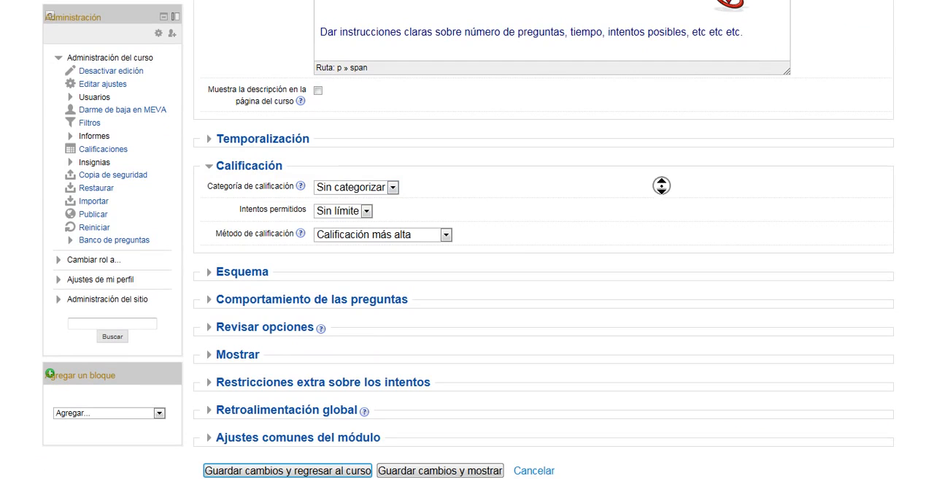
{"action": "left_click", "coordinate": [393, 188]}
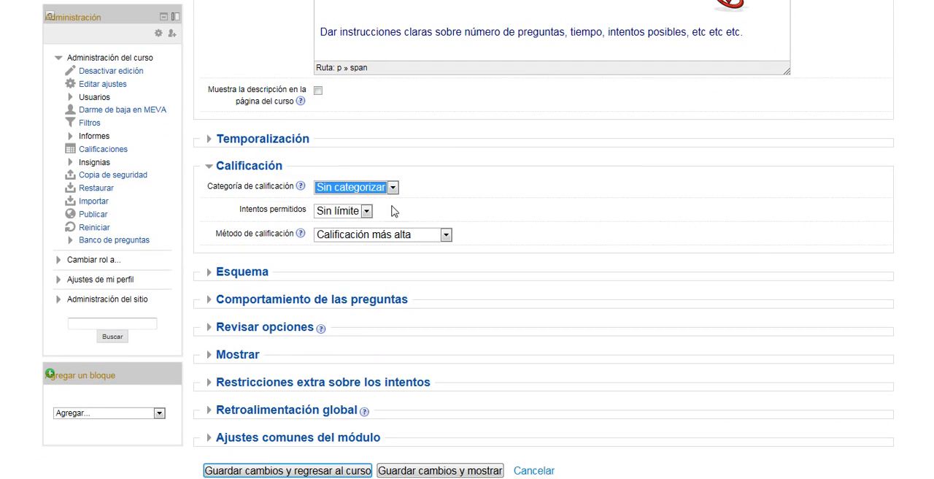
{"action": "left_click", "coordinate": [365, 213]}
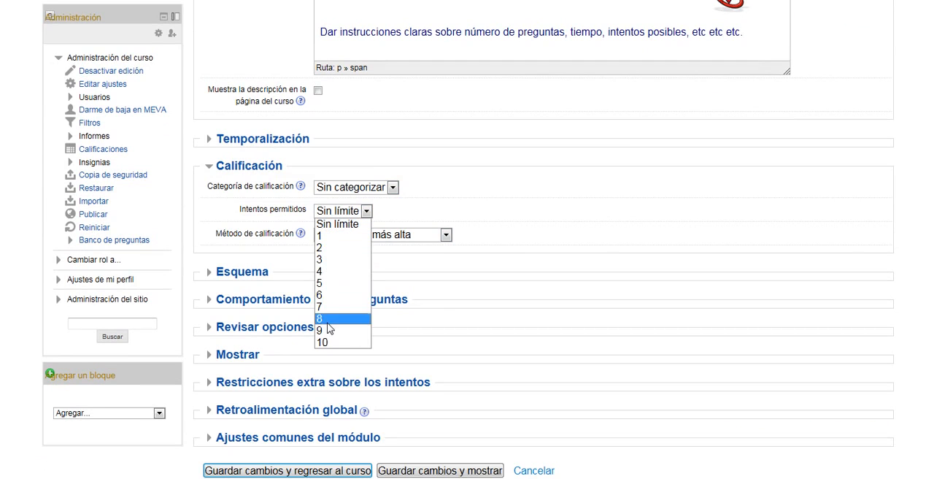
{"action": "left_click", "coordinate": [338, 236]}
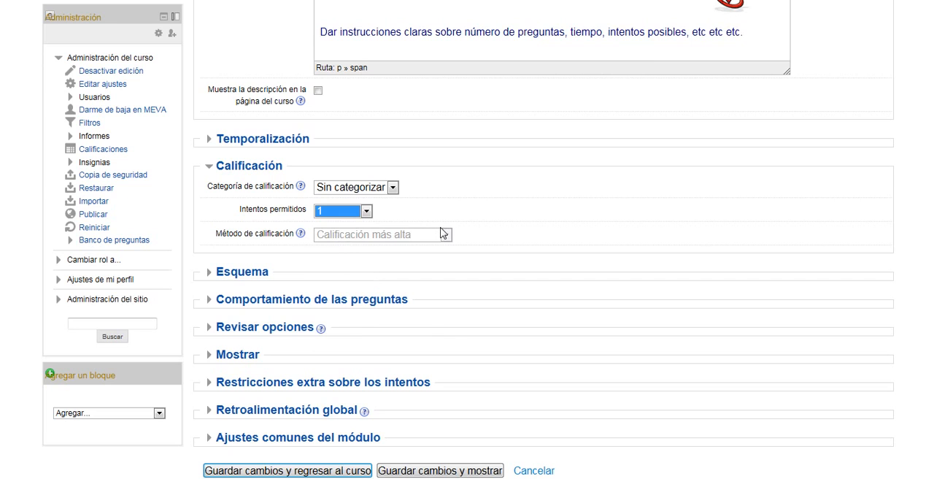
- Set Página nueva to "Cada 10 preguntas" in the Esquema settings and expand Comportamiento de las preguntas
{"action": "scroll", "coordinate": [440, 232], "scroll_direction": "down", "scroll_amount": 2}
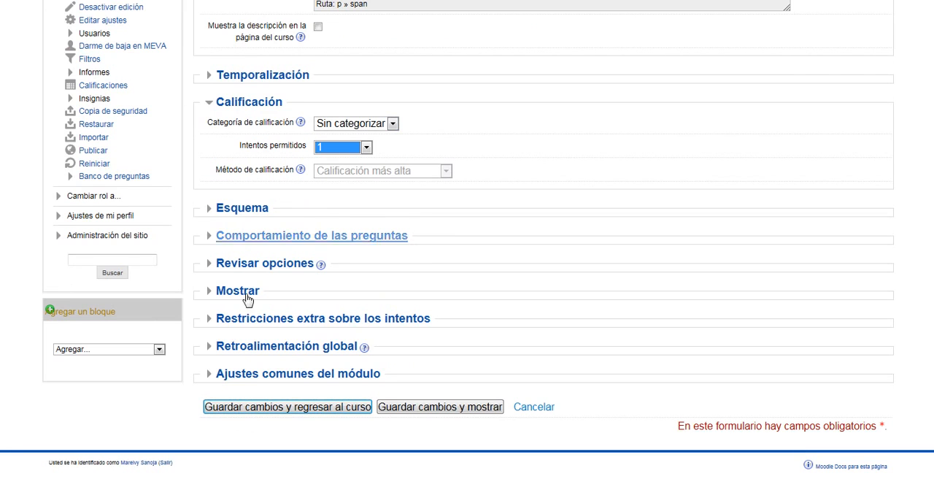
{"action": "left_click", "coordinate": [224, 211]}
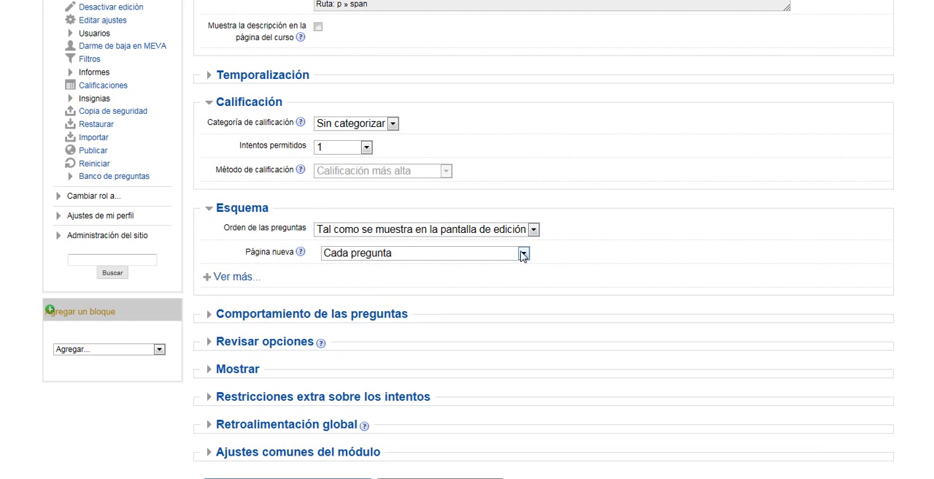
{"action": "left_click", "coordinate": [522, 253]}
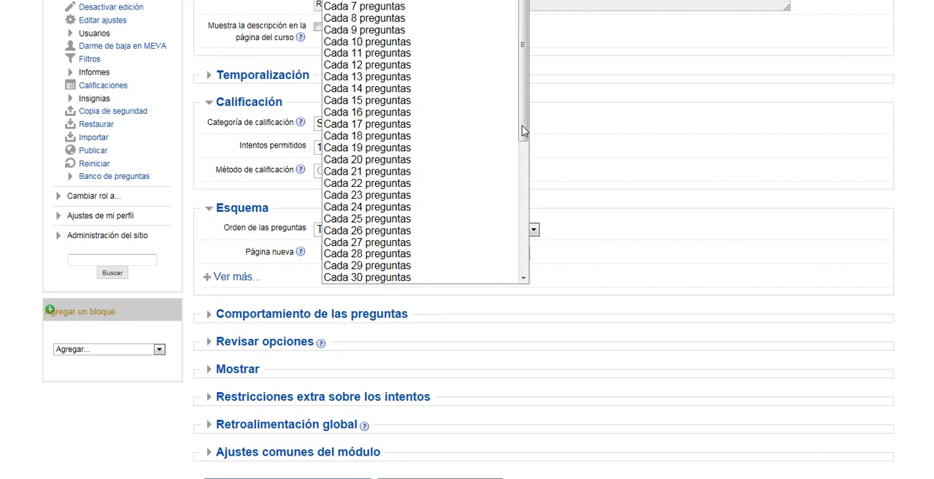
{"action": "left_click_drag", "start_coordinate": [524, 124], "coordinate": [523, 119]}
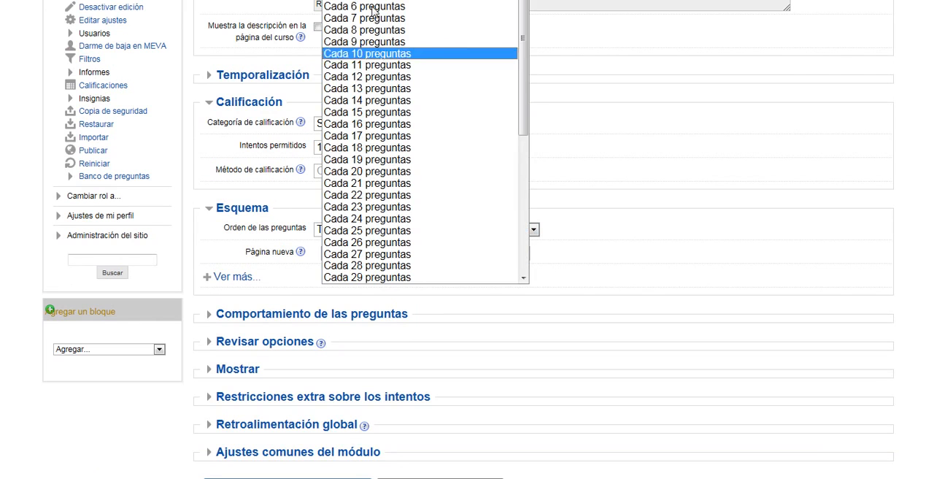
{"action": "left_click", "coordinate": [368, 54]}
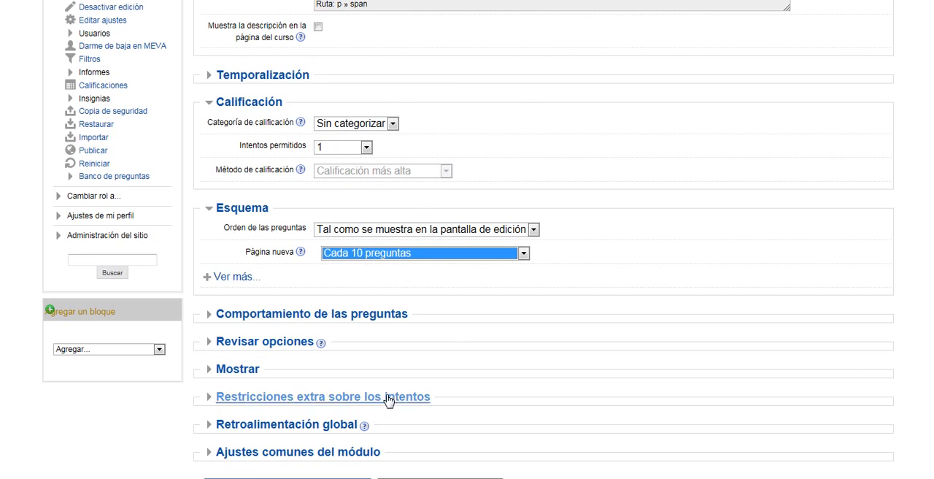
{"action": "left_click", "coordinate": [326, 315]}
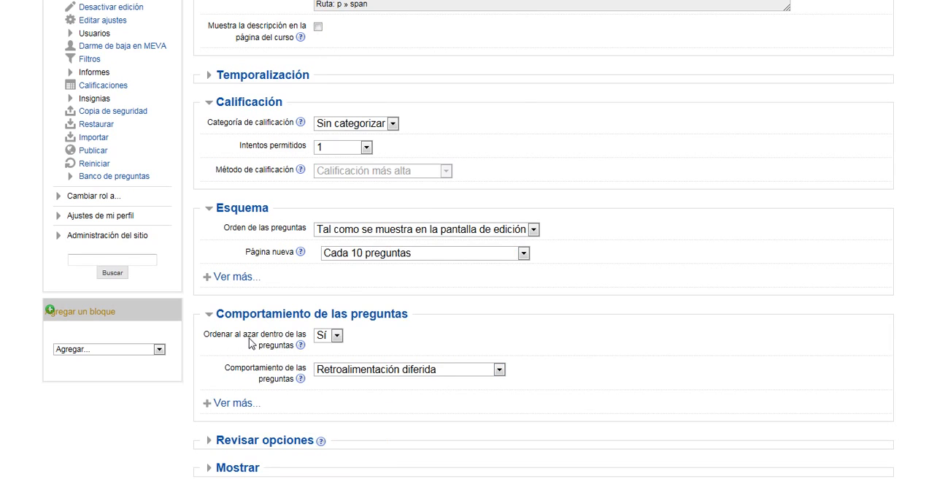
- In Revisar opciones, disable El intento, Puntos and the last Retroalimentación general for "Inmediatamente después de cada intento"
{"action": "scroll", "coordinate": [805, 336], "scroll_direction": "down", "scroll_amount": 5}
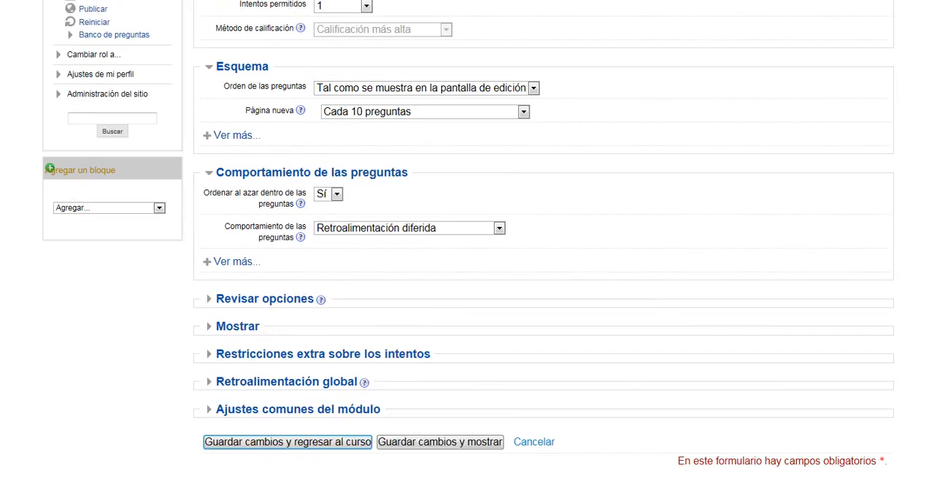
{"action": "left_click", "coordinate": [260, 267]}
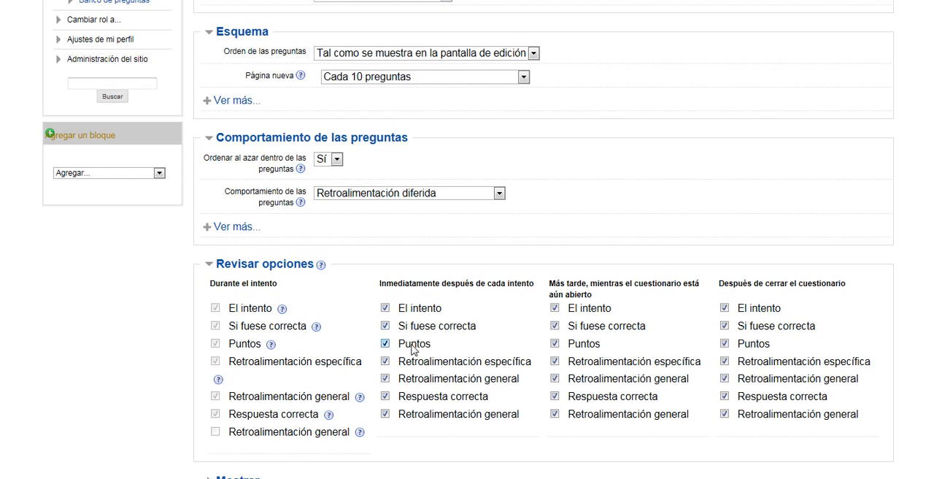
{"action": "left_click", "coordinate": [385, 308]}
{"action": "left_click", "coordinate": [386, 343]}
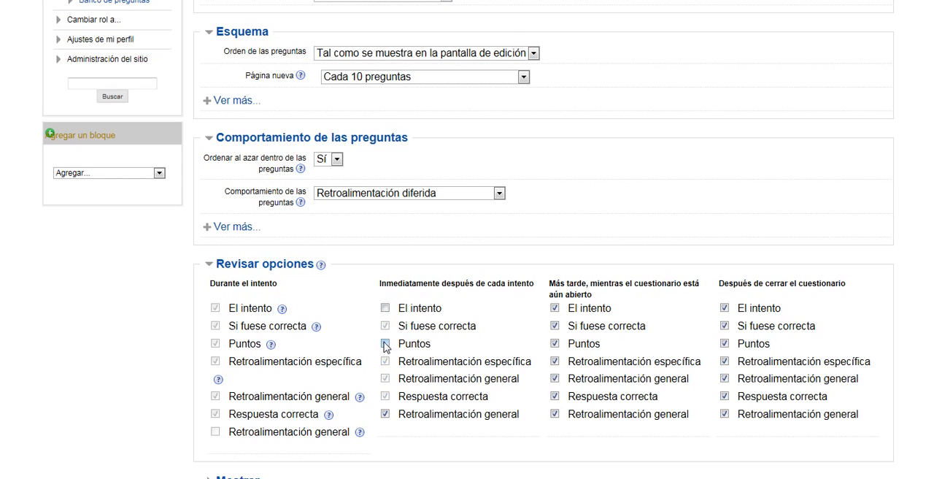
{"action": "left_click", "coordinate": [385, 413]}
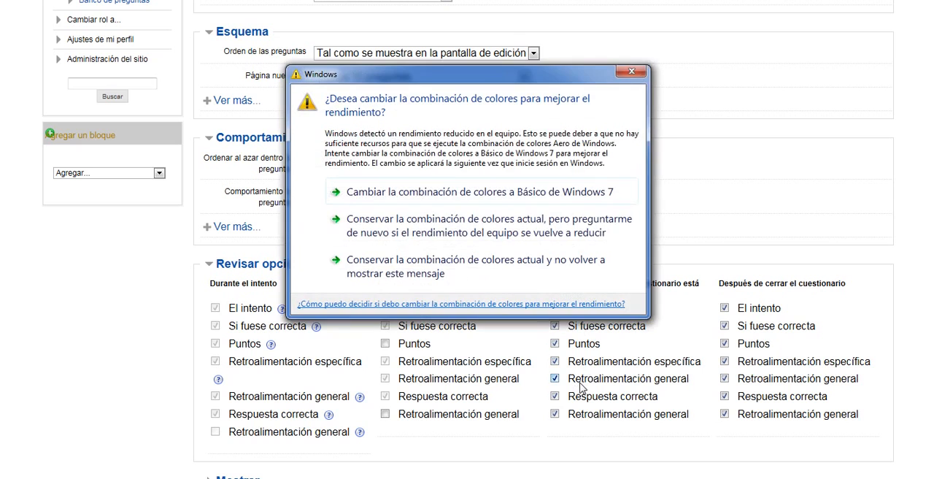
- Dismiss the Windows colour scheme dialog and disable El intento, Puntos and the last Retroalimentación general for "Más tarde, mientras el cuestionario está aún abierto"
{"action": "left_click", "coordinate": [622, 77]}
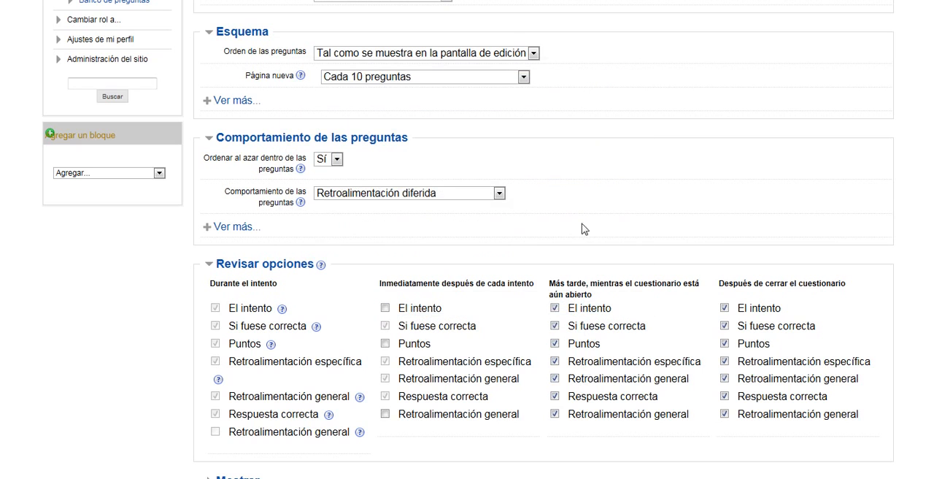
{"action": "left_click", "coordinate": [555, 310]}
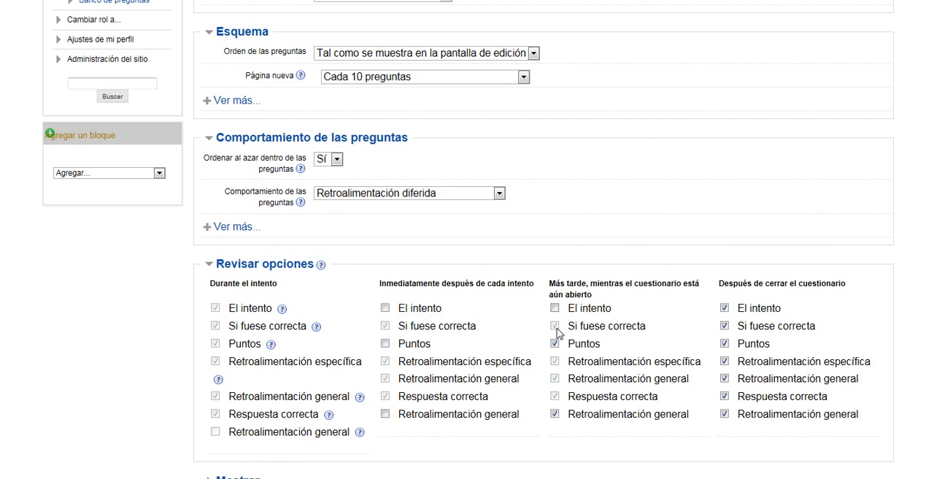
{"action": "left_click", "coordinate": [557, 345]}
{"action": "left_click", "coordinate": [555, 415]}
{"action": "left_click", "coordinate": [725, 326]}
- Expand the Mostrar section to review the user image and grade decimals settings
{"action": "scroll", "coordinate": [307, 390], "scroll_direction": "down", "scroll_amount": 3}
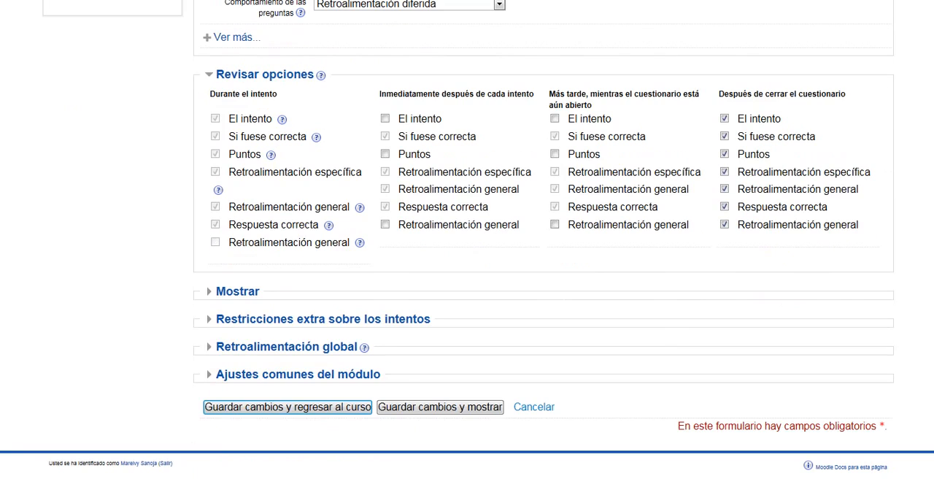
{"action": "left_click", "coordinate": [254, 298]}
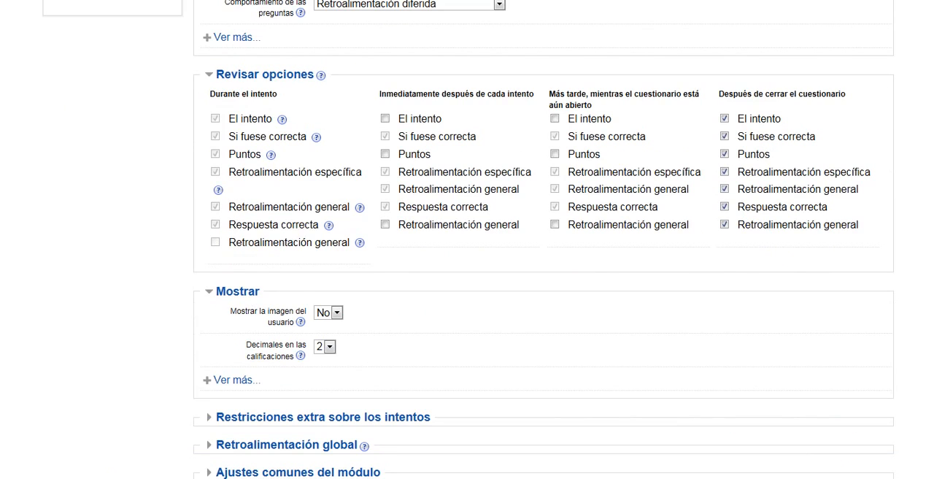
{"action": "scroll", "coordinate": [467, 241], "scroll_direction": "down", "scroll_amount": 2}
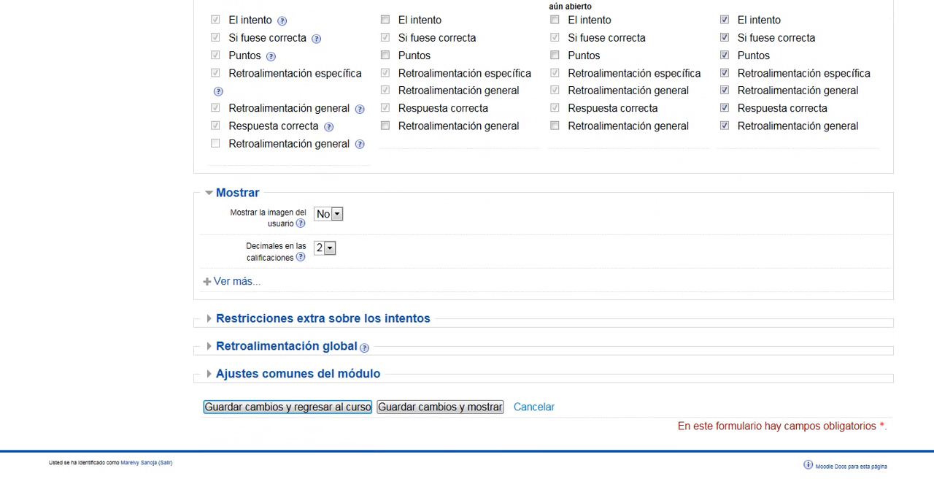
- Show all Restricciones extra sobre los intentos settings, enter the required quiz password in Se requiere contraseña and unmask it
{"action": "left_click", "coordinate": [339, 320]}
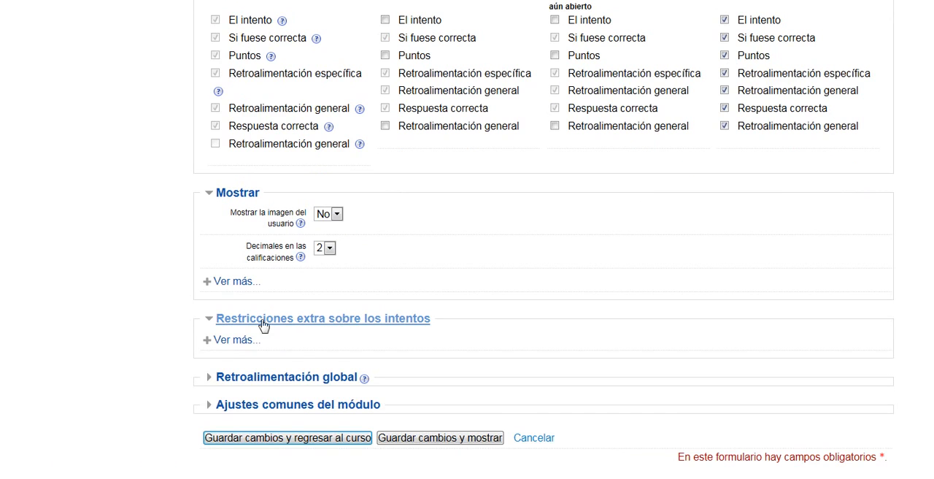
{"action": "left_click", "coordinate": [249, 342]}
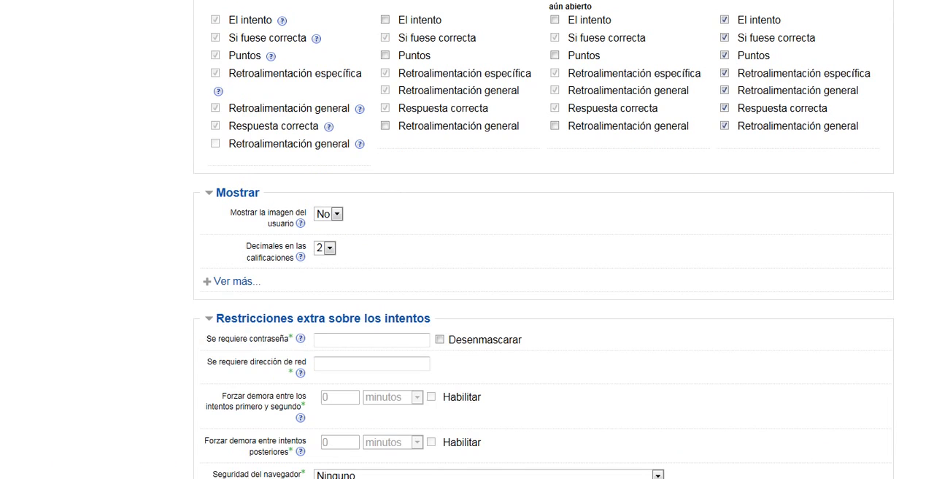
{"action": "scroll", "coordinate": [394, 241], "scroll_direction": "down", "scroll_amount": 3}
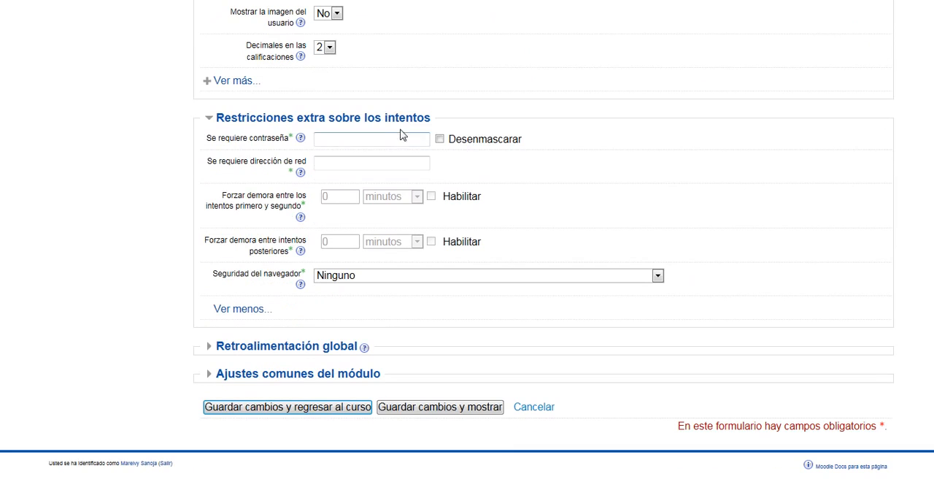
{"action": "left_click", "coordinate": [394, 138]}
{"action": "type", "text": "123456"}
{"action": "left_click", "coordinate": [439, 138]}
- Expand Retroalimentación global, set the first grade limit below 100% to 80% and enter the 100% comment "Felicitaciones !"
{"action": "left_click", "coordinate": [315, 346]}
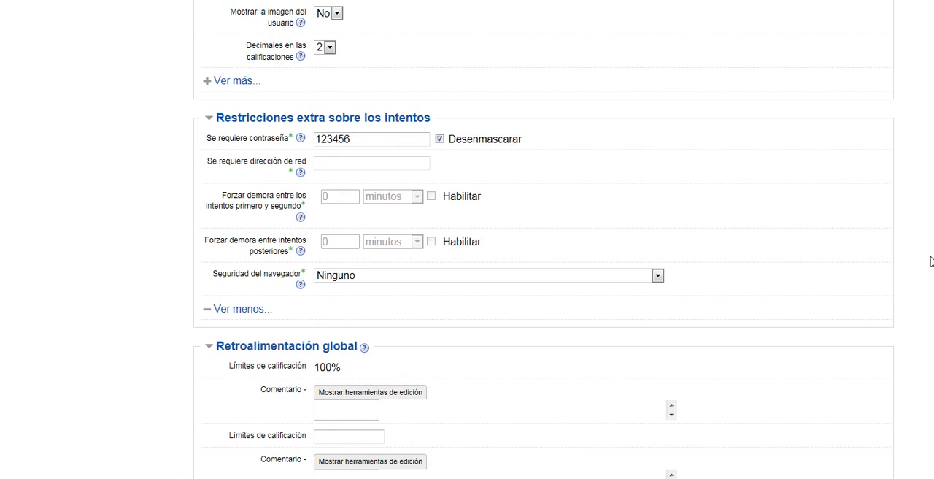
{"action": "scroll", "coordinate": [544, 240], "scroll_direction": "down", "scroll_amount": 5}
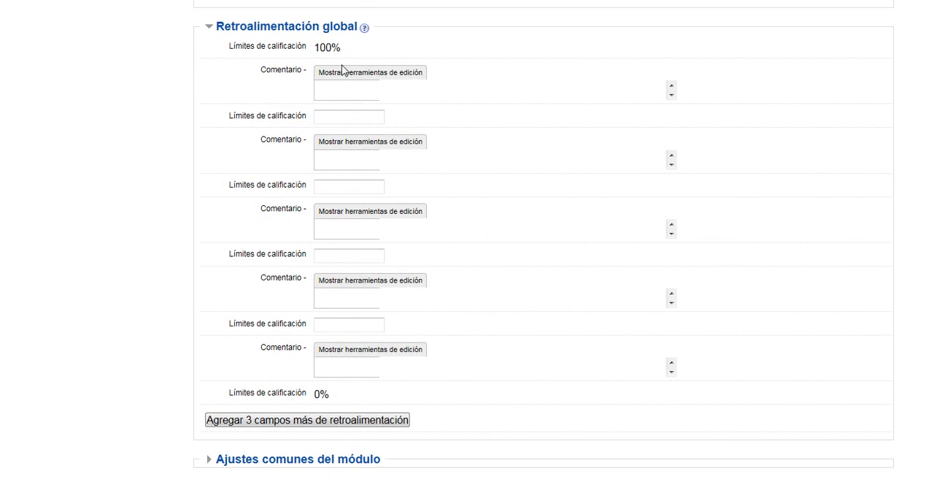
{"action": "left_click", "coordinate": [321, 114]}
{"action": "type", "text": "80%"}
{"action": "left_click", "coordinate": [357, 88]}
{"action": "type", "text": "Felicitaciones !"}
- Set the grade limit below 80% to 50% and enter the 80% comment "Muy bien pero puedes salir mejor."
{"action": "left_click", "coordinate": [334, 189]}
{"action": "type", "text": "50%"}
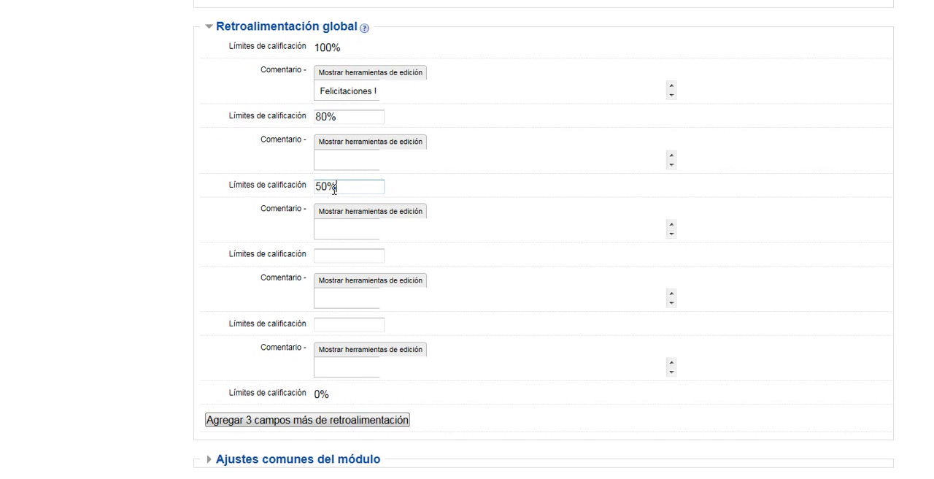
{"action": "left_click", "coordinate": [348, 158]}
{"action": "type", "text": "Muy bien pero p"}
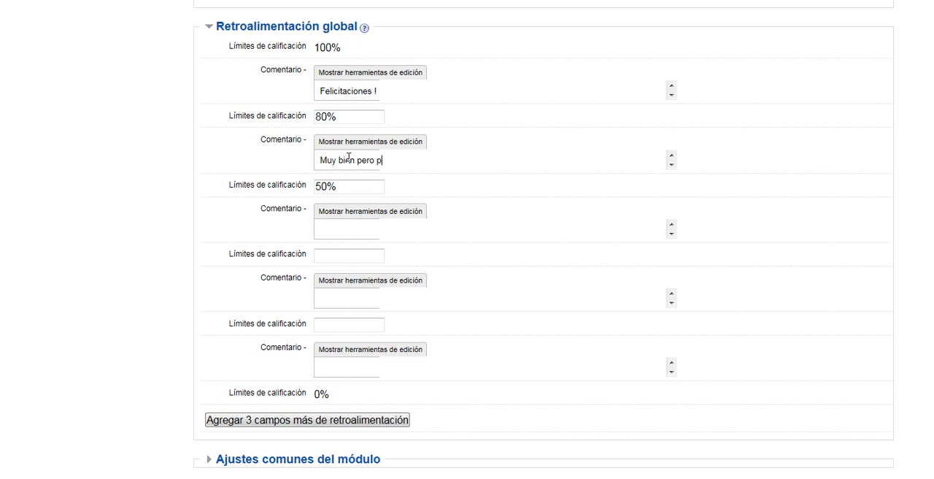
{"action": "type", "text": "uedes salir mejor."}
- Set the grade limit below 50% to 30% and enter the 50% comment "Deficiente ! Debes estudiar más."
{"action": "left_click", "coordinate": [339, 256]}
{"action": "type", "text": "30"}
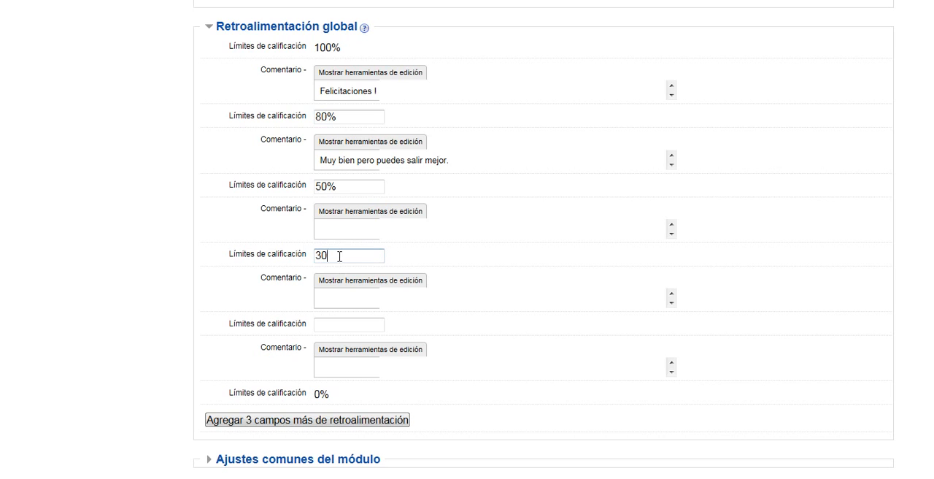
{"action": "type", "text": "%"}
{"action": "left_click", "coordinate": [337, 231]}
{"action": "type", "text": "Deficiente ! Debes es"}
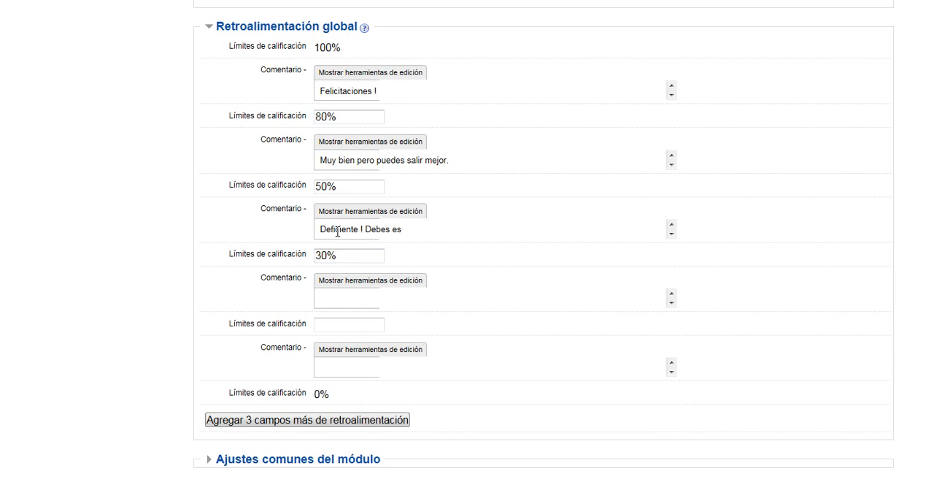
{"action": "type", "text": "tudiar más."}
- Enter "Muy deficiente !" in the empty Límites de calificación field below the 30% limit
{"action": "left_click", "coordinate": [327, 326]}
{"action": "type", "text": "Muy"}
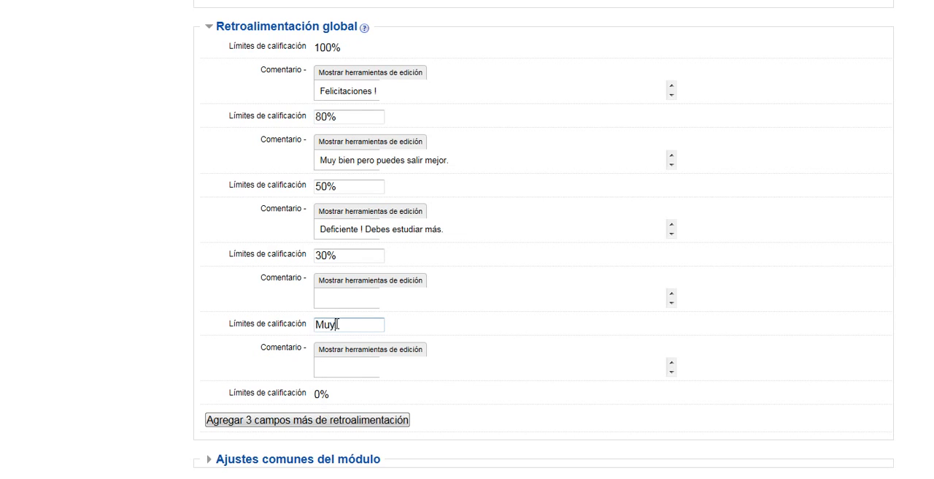
{"action": "type", "text": " deficiente !"}
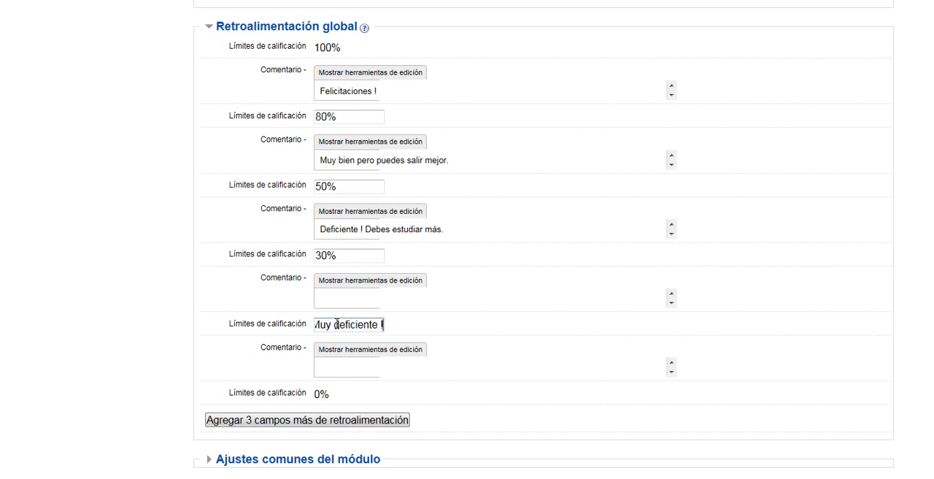
- Expand Ajustes comunes del módulo and choose the quiz's visibility in the Visible setting
{"action": "scroll", "coordinate": [337, 324], "scroll_direction": "down", "scroll_amount": 2}
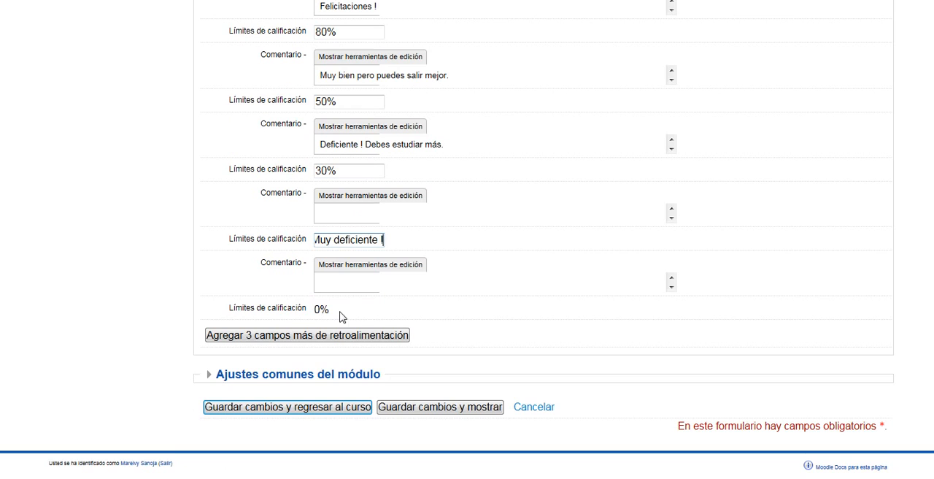
{"action": "left_click", "coordinate": [327, 377]}
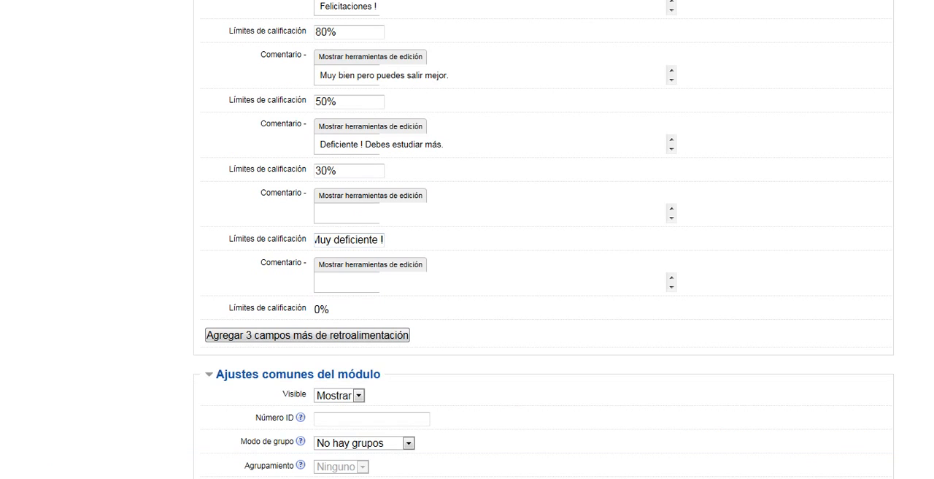
{"action": "scroll", "coordinate": [502, 319], "scroll_direction": "down", "scroll_amount": 3}
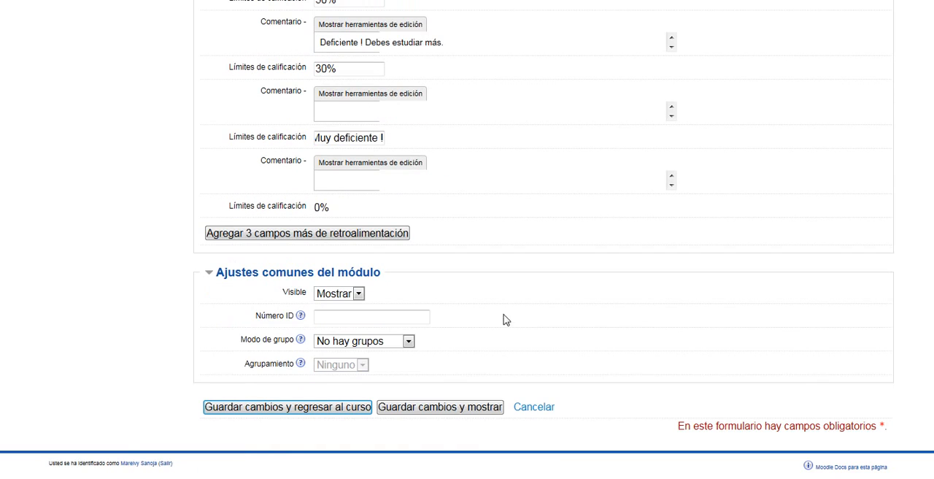
{"action": "left_click", "coordinate": [359, 294]}
{"action": "left_click", "coordinate": [345, 317]}
- Expand Temporalización and enable both the Abrir cuestionario and Cerrar cuestionario dates
{"action": "scroll", "coordinate": [868, 386], "scroll_direction": "up", "scroll_amount": 15}
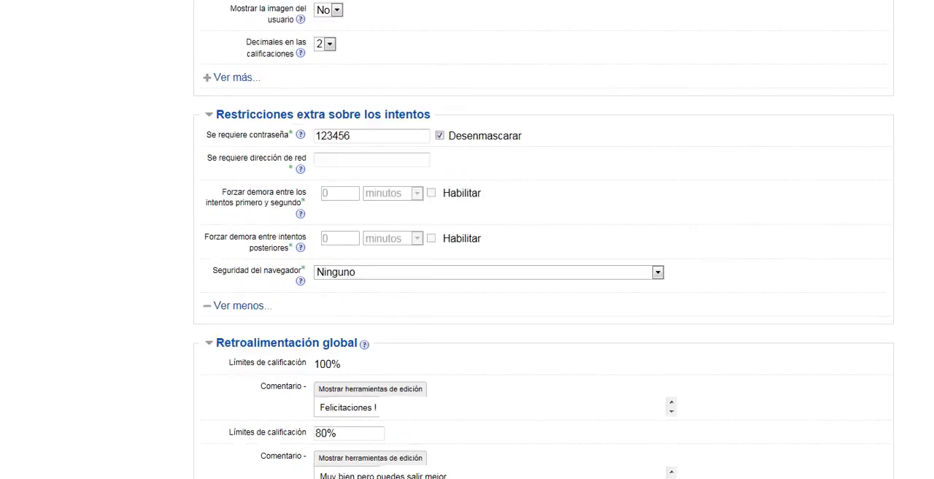
{"action": "scroll", "coordinate": [544, 239], "scroll_direction": "up", "scroll_amount": 8}
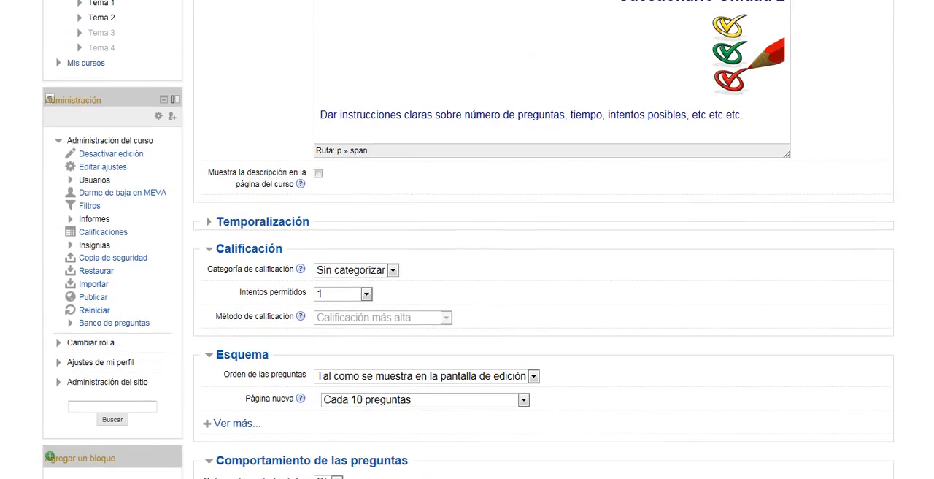
{"action": "left_click", "coordinate": [251, 228]}
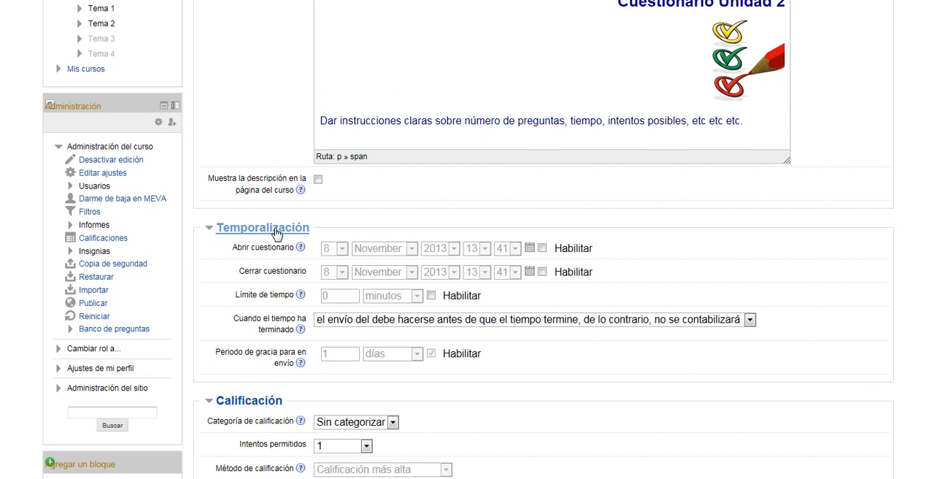
{"action": "left_click", "coordinate": [542, 249]}
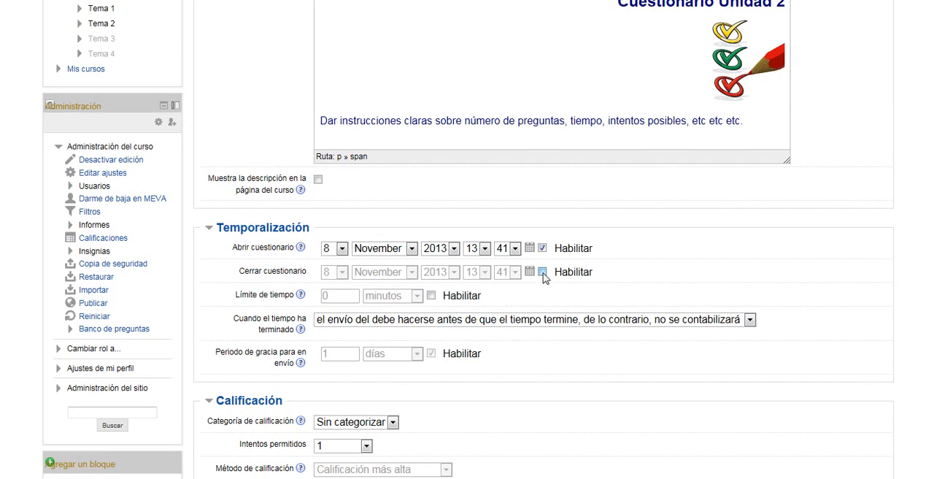
{"action": "left_click", "coordinate": [543, 272]}
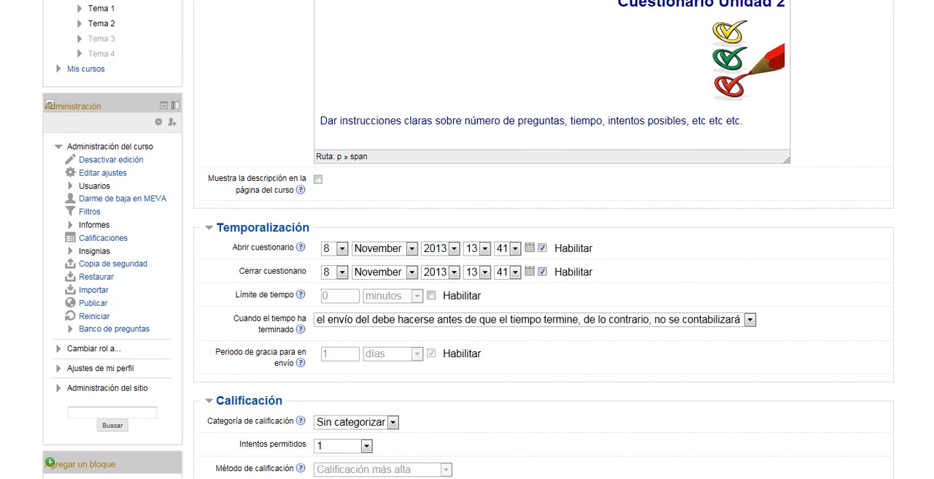
- Set the day of both Abrir cuestionario and Cerrar cuestionario to 12
{"action": "scroll", "coordinate": [544, 292], "scroll_direction": "down", "scroll_amount": 3}
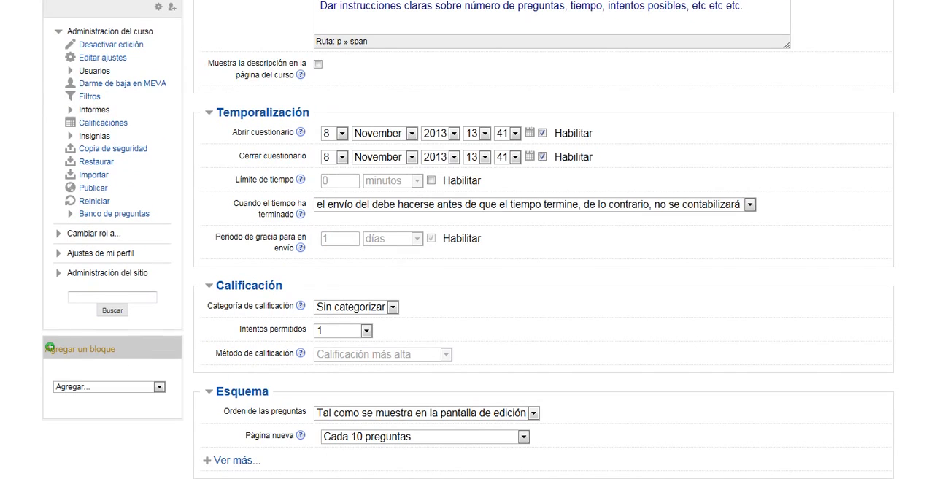
{"action": "left_click", "coordinate": [342, 133]}
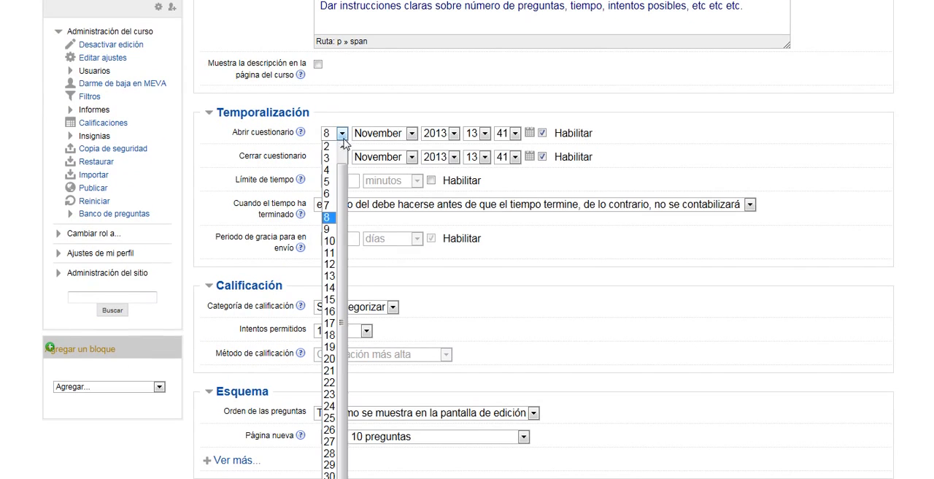
{"action": "left_click", "coordinate": [329, 264]}
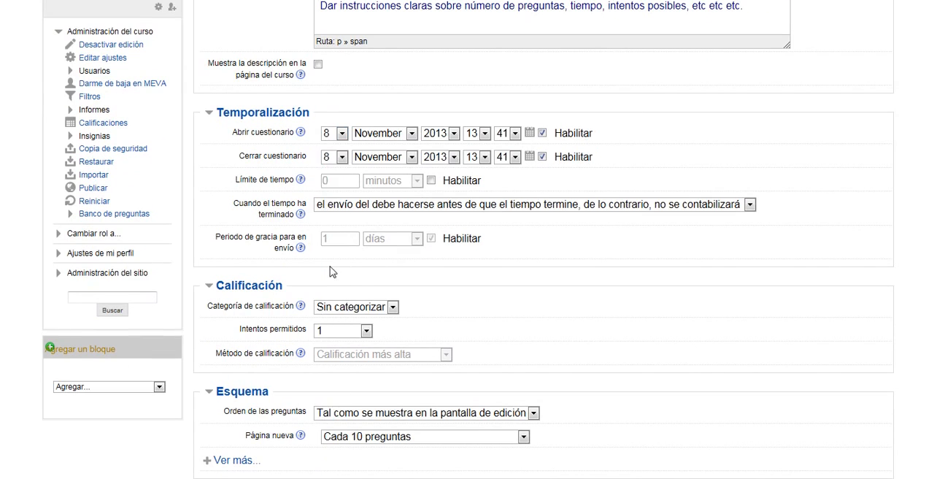
{"action": "left_click", "coordinate": [343, 158]}
{"action": "left_click", "coordinate": [326, 289]}
- Set the Abrir cuestionario time to 12:00
{"action": "left_click", "coordinate": [484, 134]}
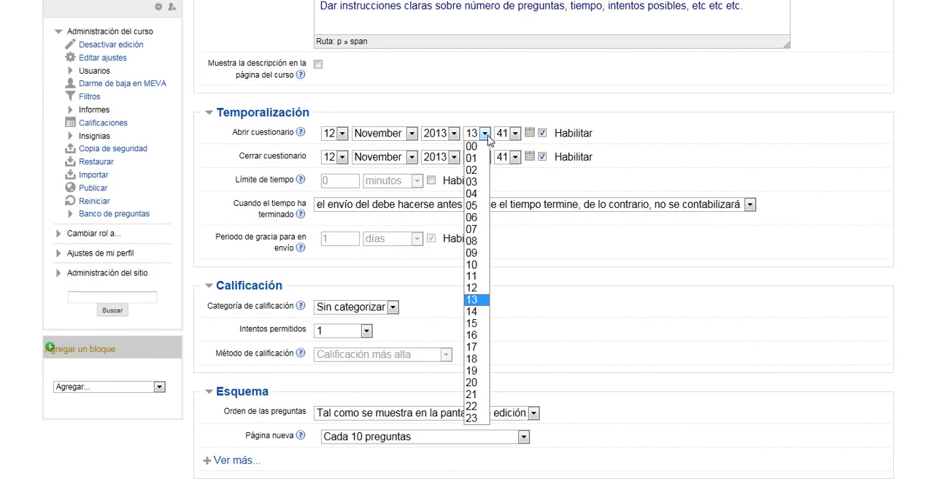
{"action": "left_click", "coordinate": [472, 288]}
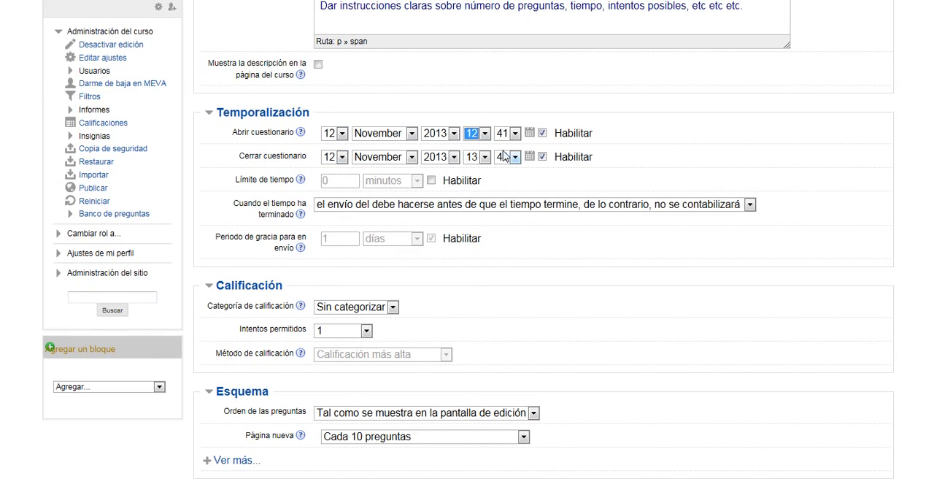
{"action": "left_click", "coordinate": [516, 133]}
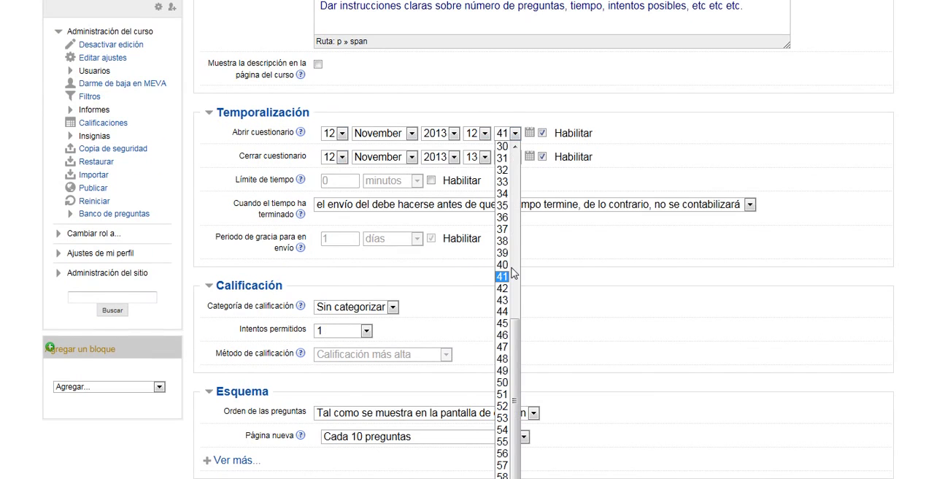
{"action": "scroll", "coordinate": [503, 311], "scroll_direction": "up", "scroll_amount": 10}
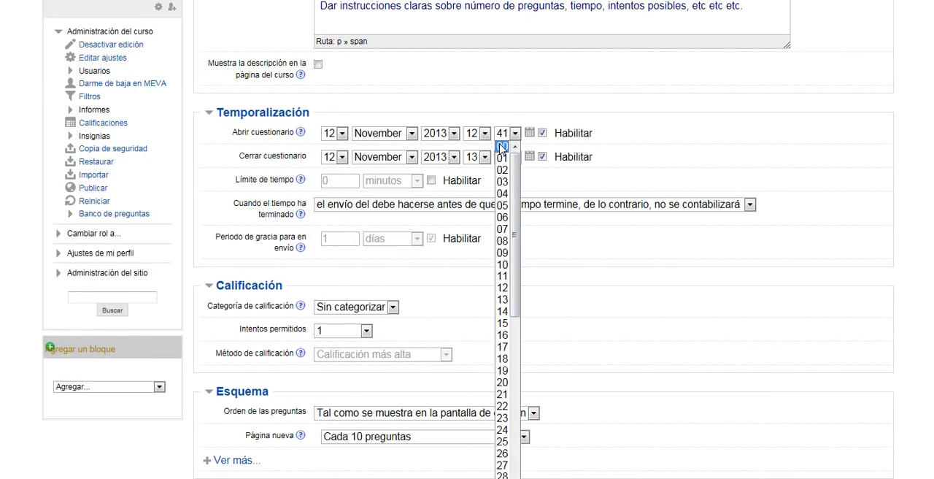
{"action": "left_click", "coordinate": [502, 147]}
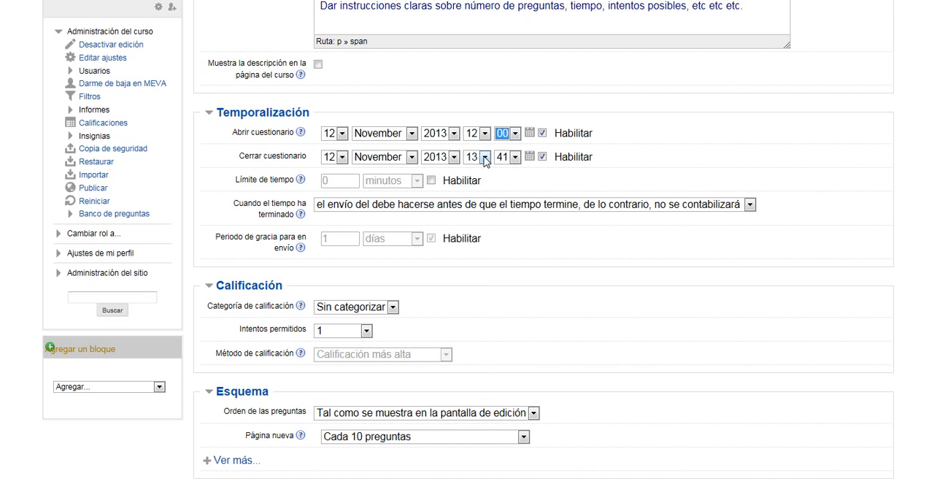
- Set the Cerrar cuestionario time to 18:00
{"action": "left_click", "coordinate": [484, 157]}
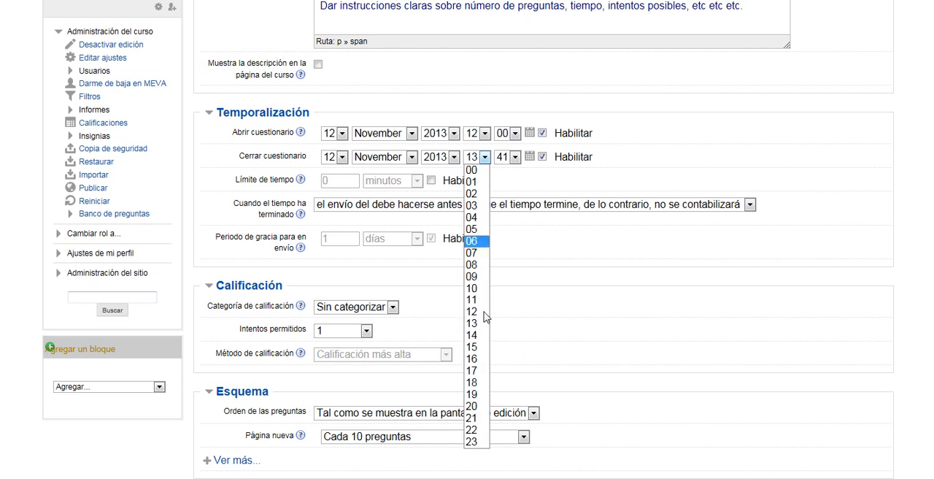
{"action": "left_click", "coordinate": [486, 382]}
{"action": "left_click", "coordinate": [515, 157]}
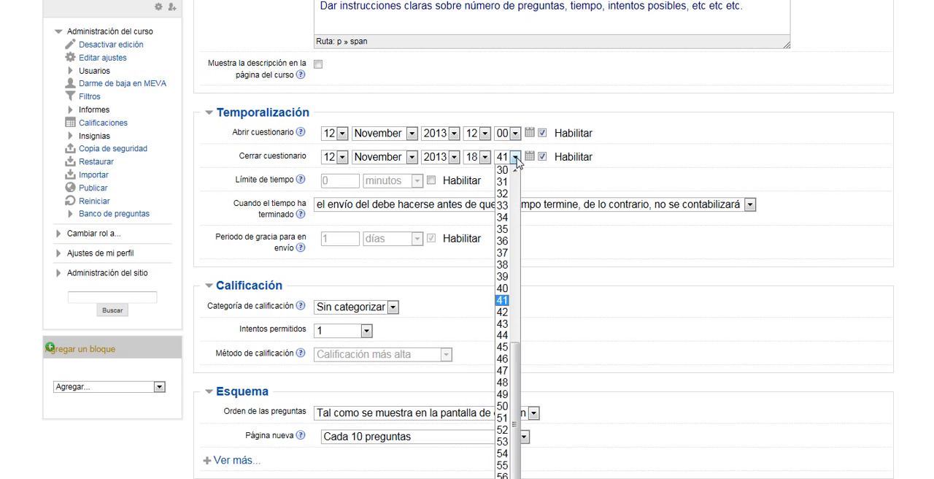
{"action": "scroll", "coordinate": [502, 442], "scroll_direction": "up", "scroll_amount": 10}
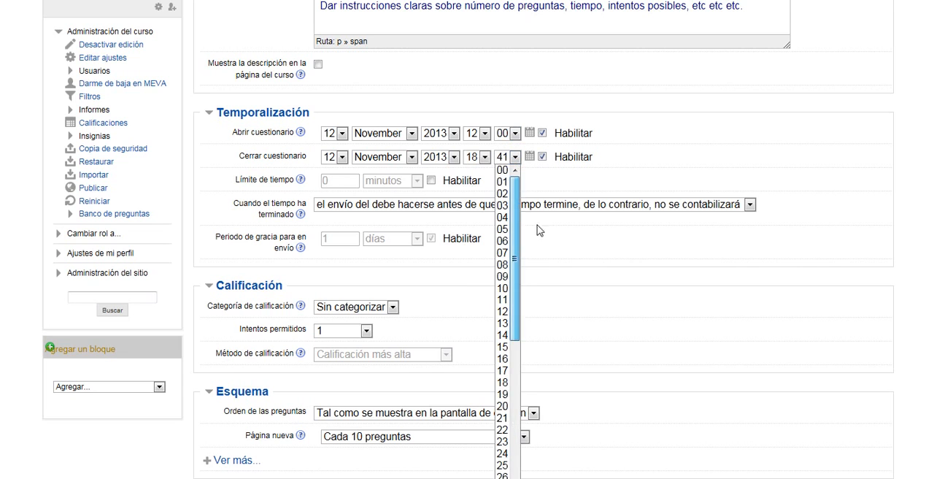
{"action": "left_click", "coordinate": [502, 170]}
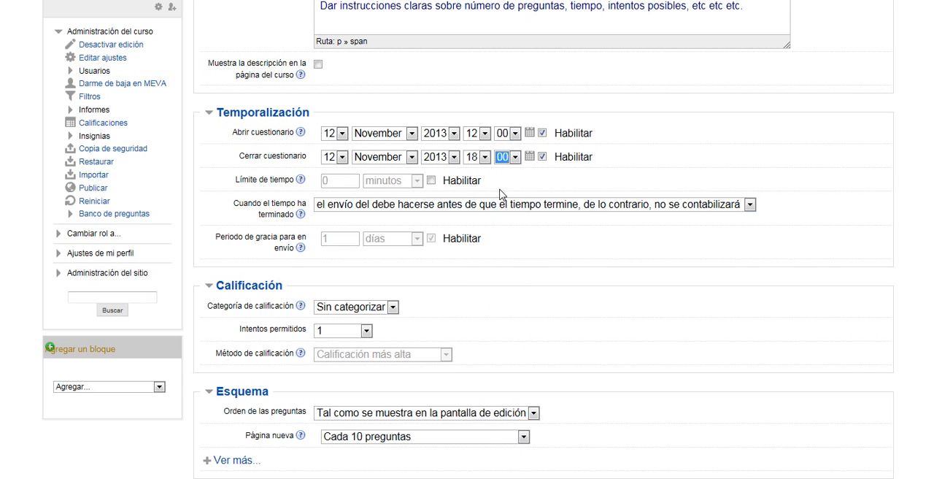
- Examine the available Categoría de calificación options and review the General, Temporalización and Calificación settings
{"action": "scroll", "coordinate": [500, 194], "scroll_direction": "down", "scroll_amount": 1}
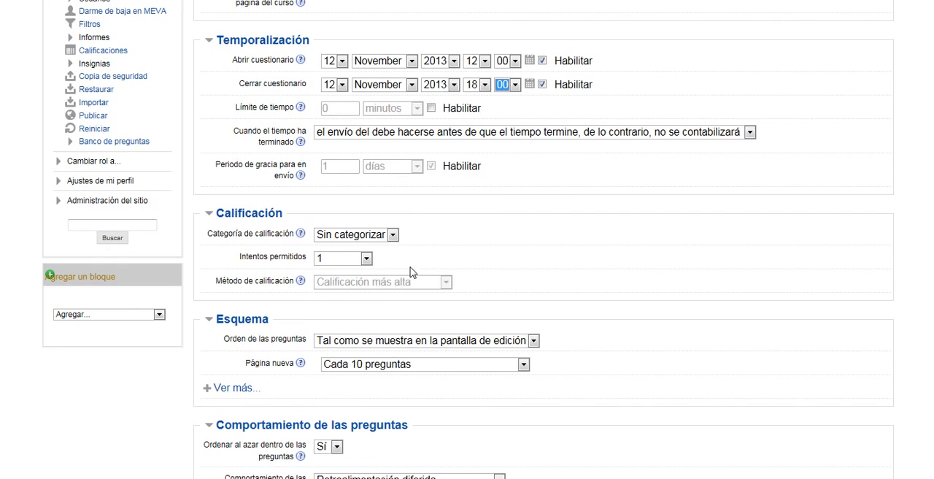
{"action": "left_click", "coordinate": [393, 235]}
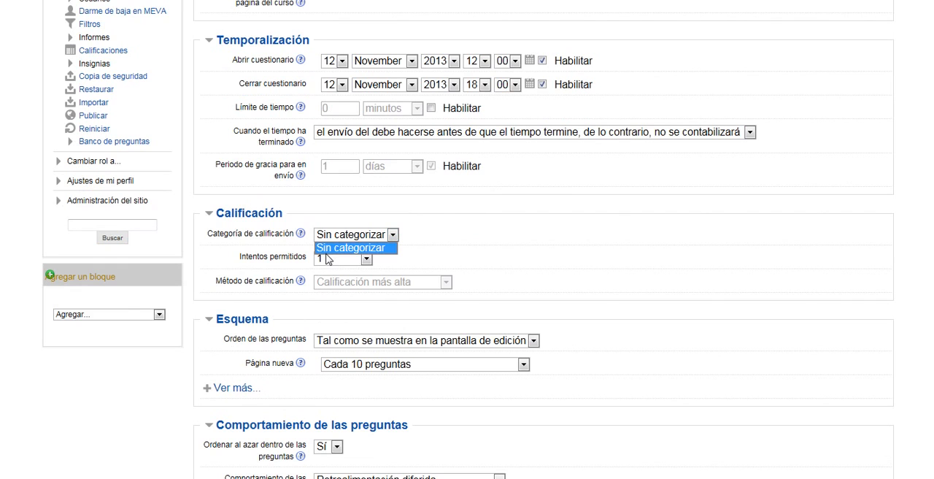
{"action": "scroll", "coordinate": [884, 213], "scroll_direction": "up", "scroll_amount": 5}
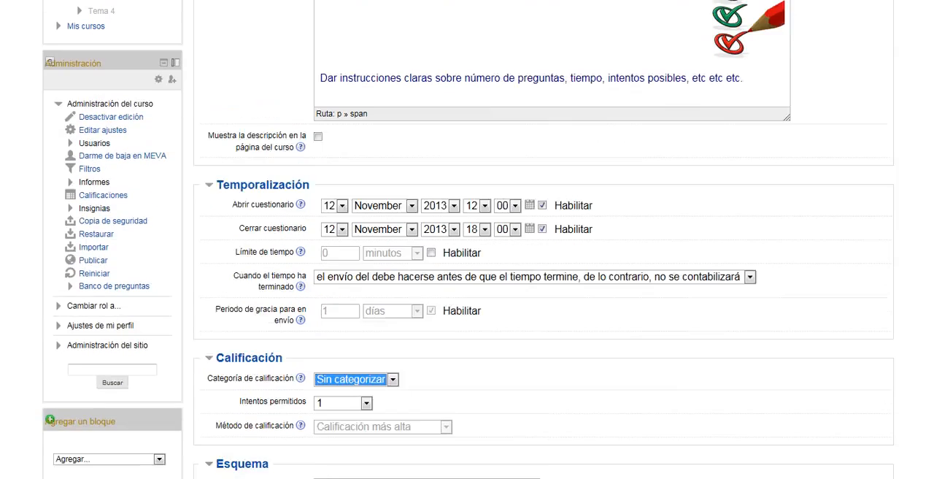
{"action": "scroll", "coordinate": [469, 238], "scroll_direction": "up", "scroll_amount": 4}
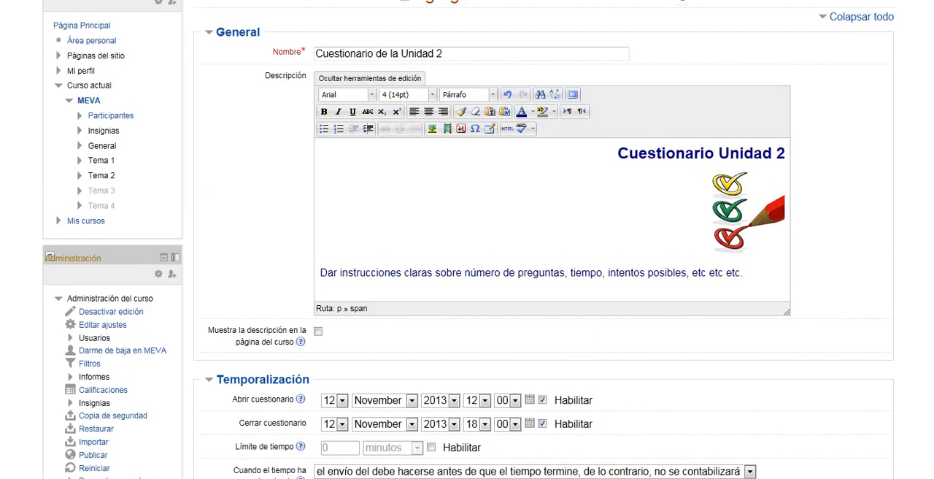
{"action": "scroll", "coordinate": [469, 239], "scroll_direction": "down", "scroll_amount": 1}
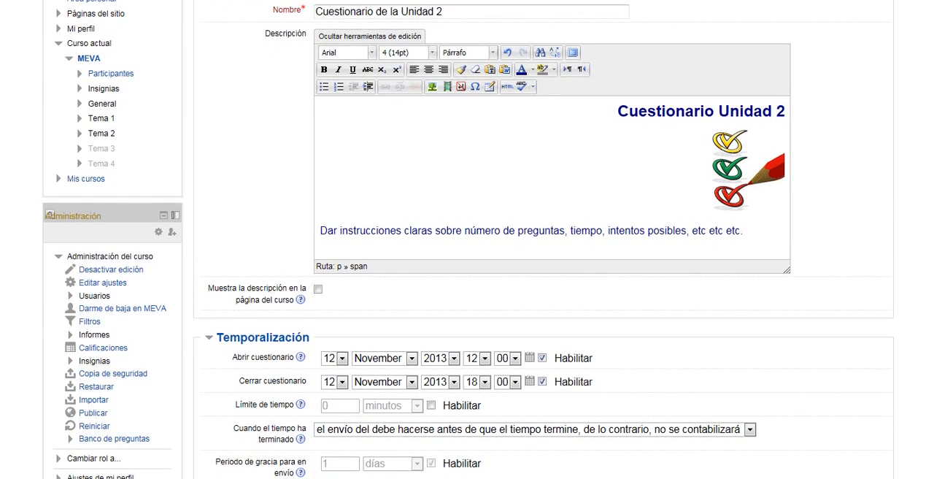
{"action": "scroll", "coordinate": [468, 239], "scroll_direction": "down", "scroll_amount": 2}
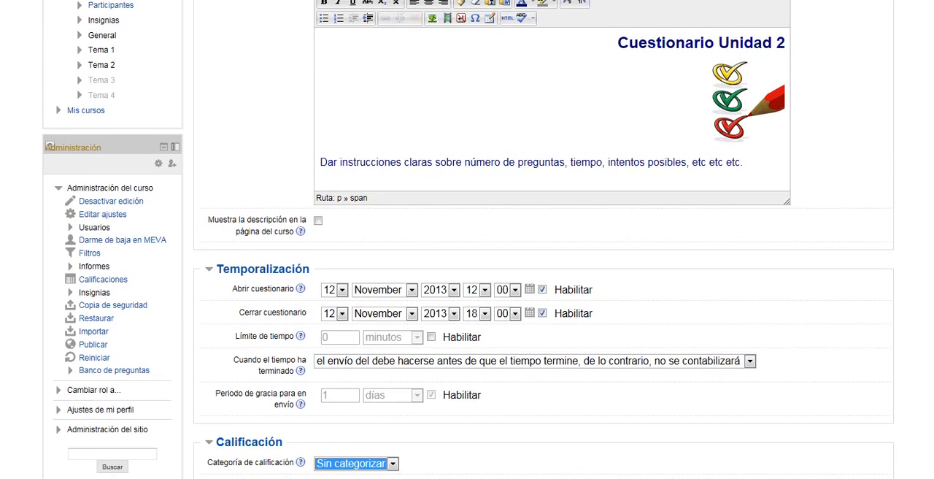
{"action": "scroll", "coordinate": [469, 240], "scroll_direction": "down", "scroll_amount": 1}
{"action": "scroll", "coordinate": [469, 239], "scroll_direction": "down", "scroll_amount": 5}
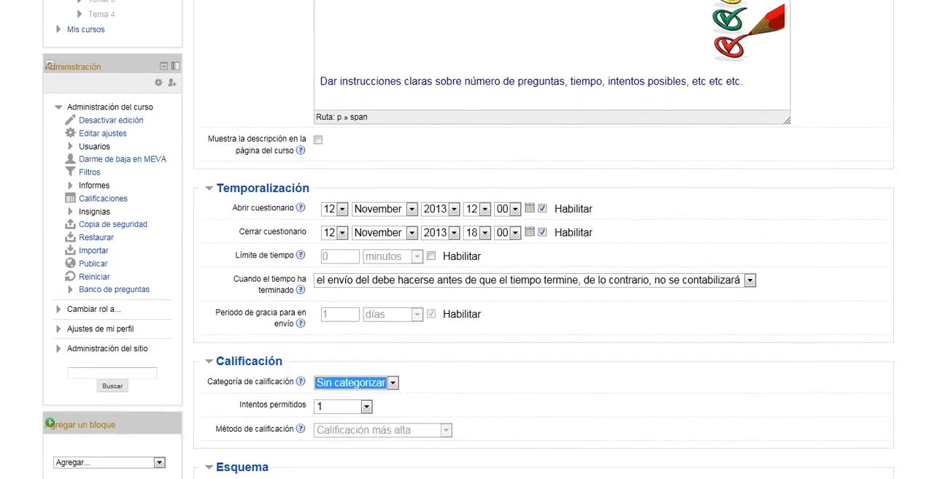
- Review the remaining quiz settings and try to save the quiz and display it
{"action": "scroll", "coordinate": [468, 239], "scroll_direction": "down", "scroll_amount": 1}
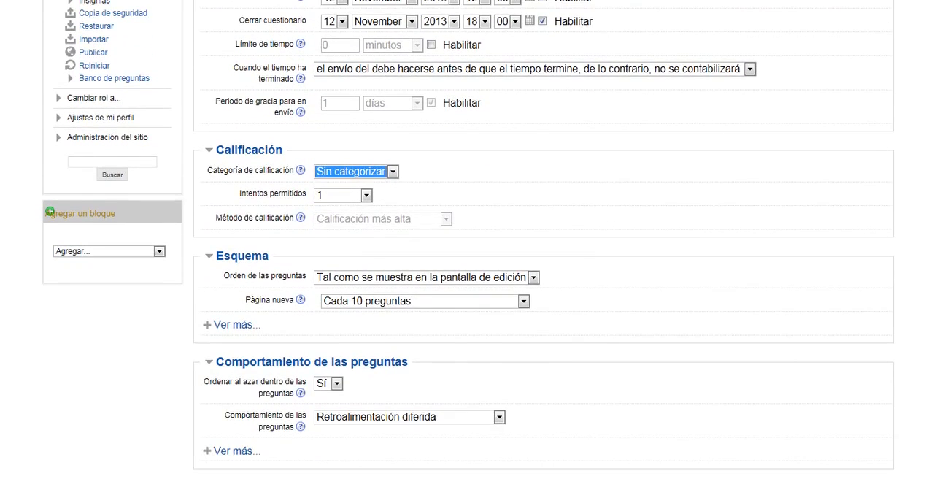
{"action": "scroll", "coordinate": [468, 239], "scroll_direction": "down", "scroll_amount": 4}
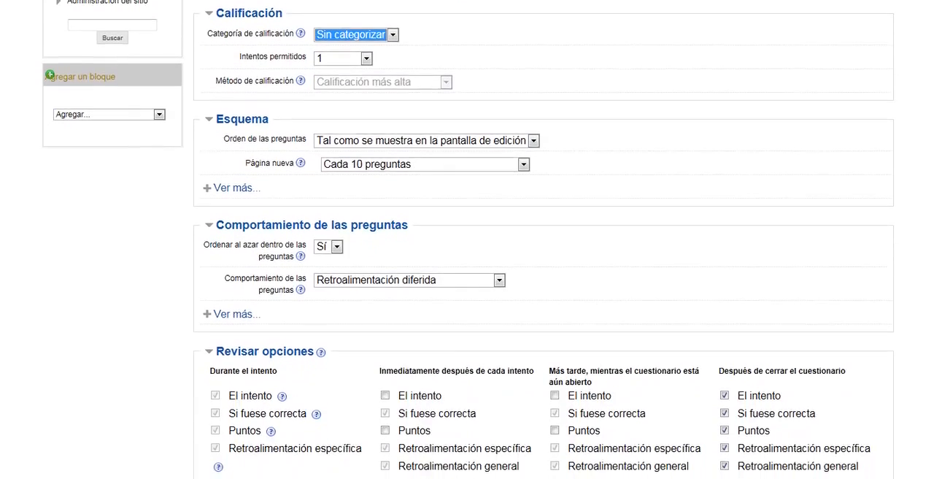
{"action": "scroll", "coordinate": [468, 239], "scroll_direction": "down", "scroll_amount": 4}
{"action": "scroll", "coordinate": [469, 239], "scroll_direction": "down", "scroll_amount": 2}
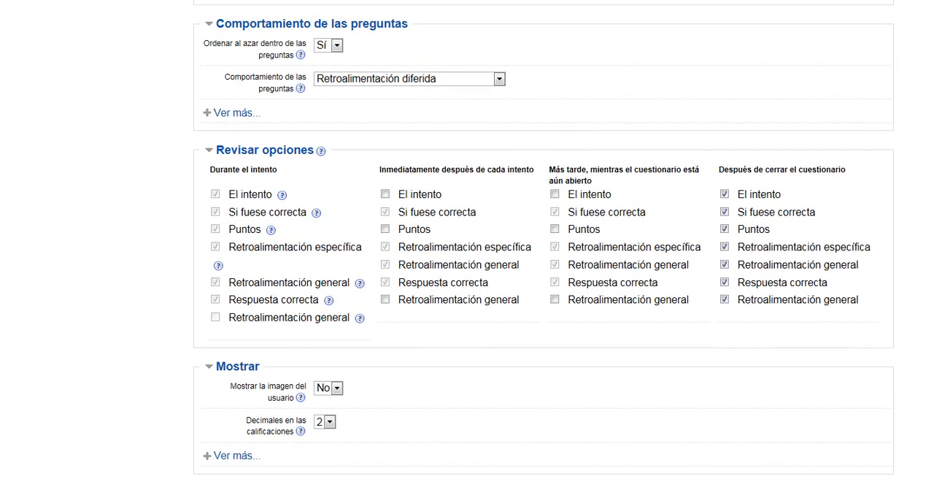
{"action": "scroll", "coordinate": [468, 240], "scroll_direction": "down", "scroll_amount": 1}
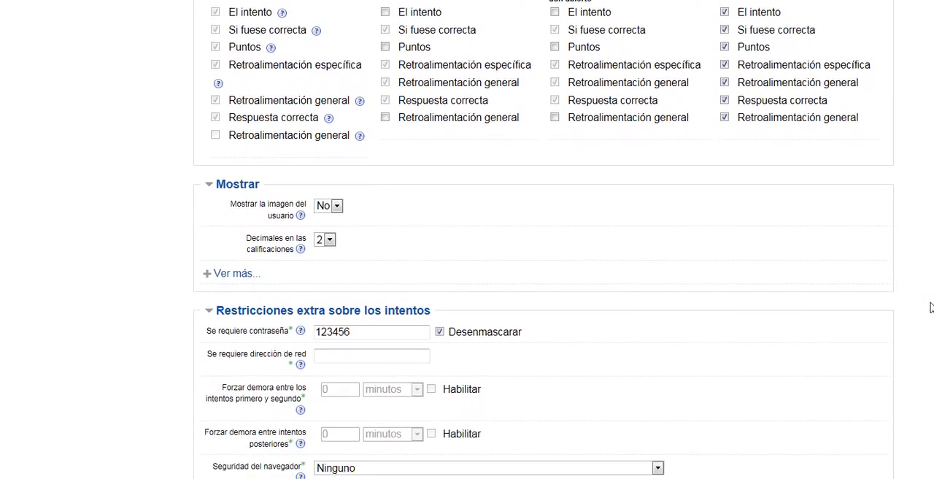
{"action": "scroll", "coordinate": [930, 328], "scroll_direction": "down", "scroll_amount": 3}
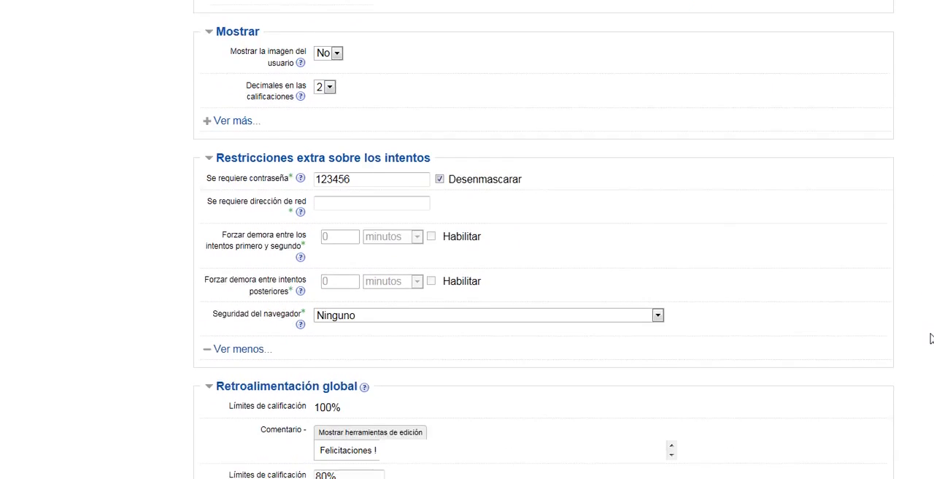
{"action": "scroll", "coordinate": [930, 344], "scroll_direction": "down", "scroll_amount": 3}
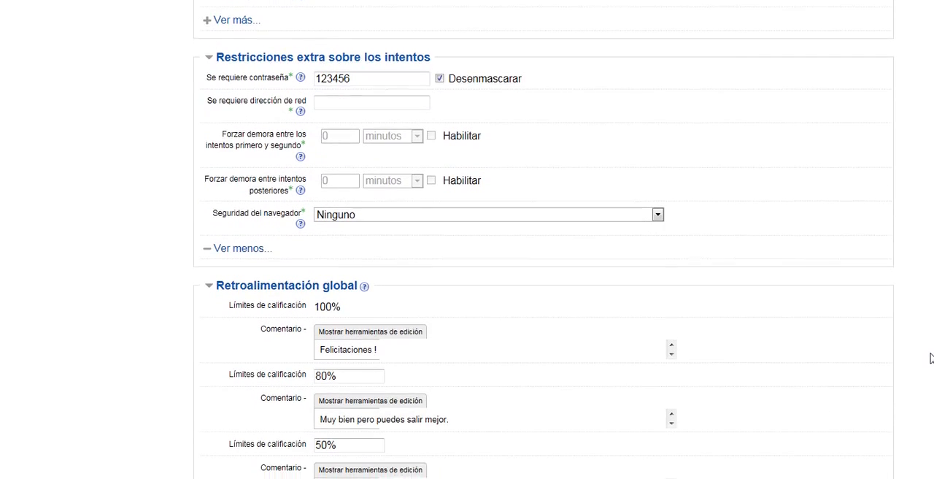
{"action": "left_click_drag", "start_coordinate": [930, 366], "coordinate": [931, 451]}
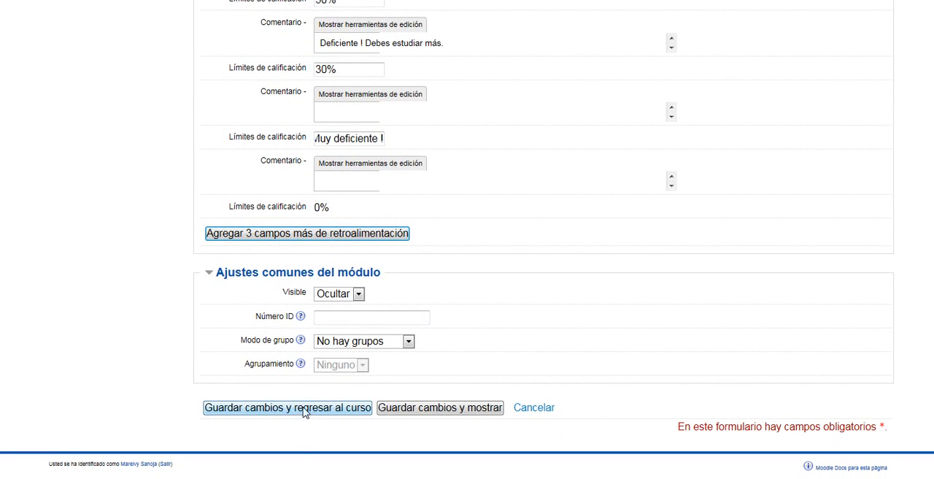
{"action": "left_click", "coordinate": [405, 409]}
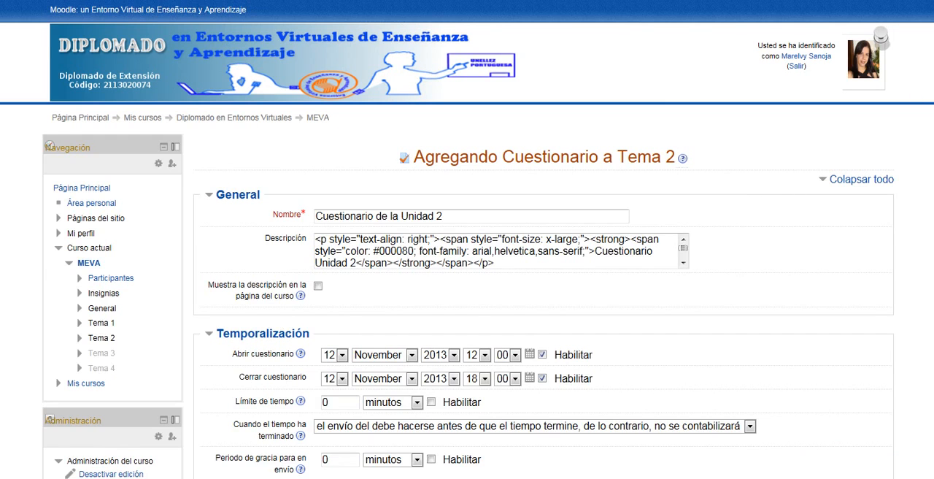
- Move the text "Muy deficiente" from the invalid fourth grade limit into the comment under the 30% limit, leaving the fourth limit empty
{"action": "scroll", "coordinate": [467, 240], "scroll_direction": "down", "scroll_amount": 1}
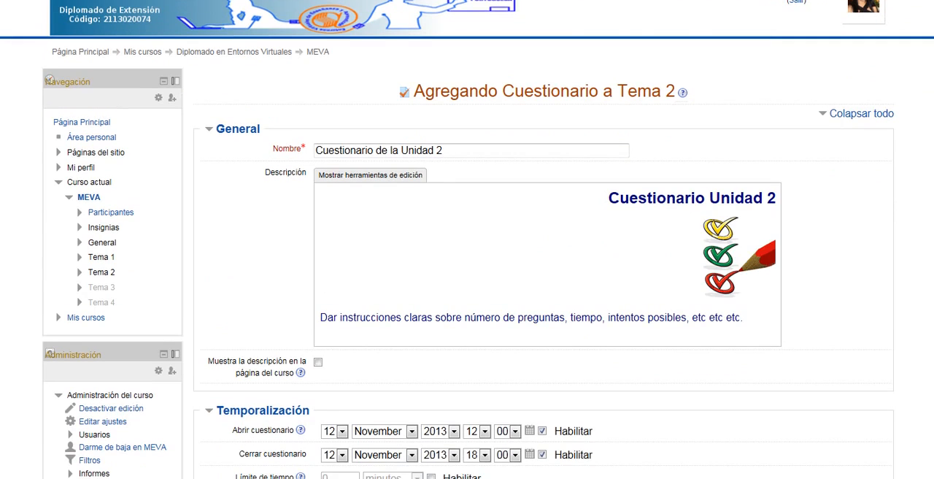
{"action": "scroll", "coordinate": [467, 239], "scroll_direction": "down", "scroll_amount": 2}
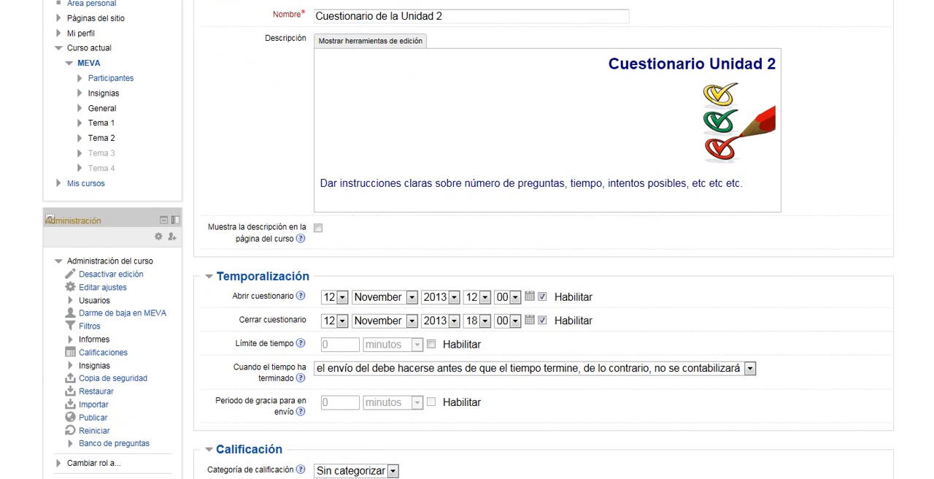
{"action": "scroll", "coordinate": [467, 239], "scroll_direction": "down", "scroll_amount": 7}
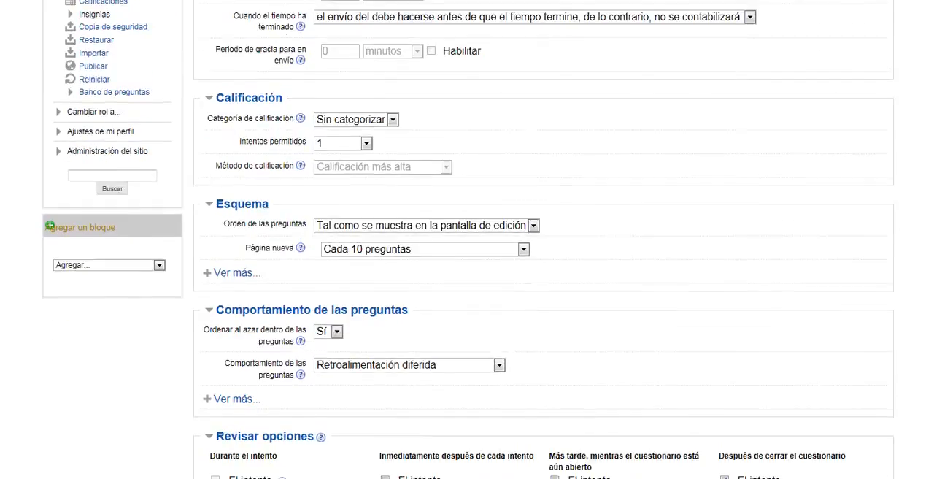
{"action": "scroll", "coordinate": [467, 239], "scroll_direction": "down", "scroll_amount": 6}
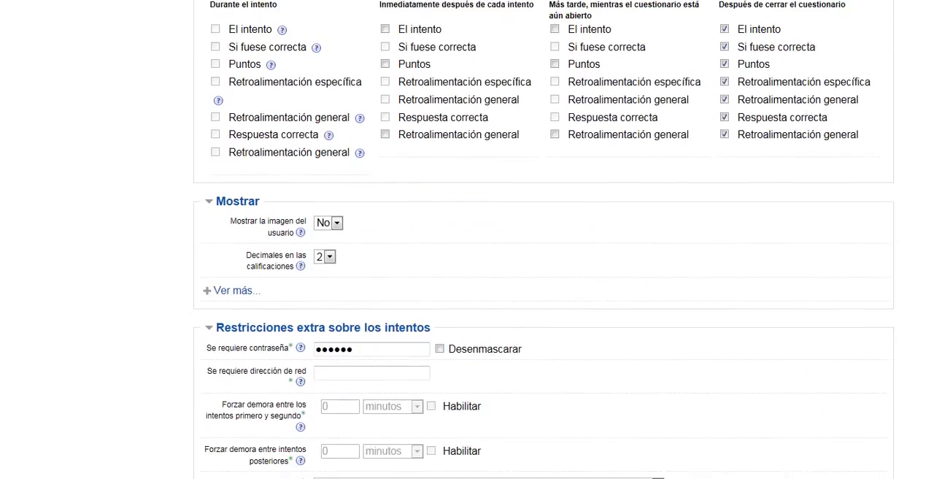
{"action": "scroll", "coordinate": [467, 240], "scroll_direction": "down", "scroll_amount": 6}
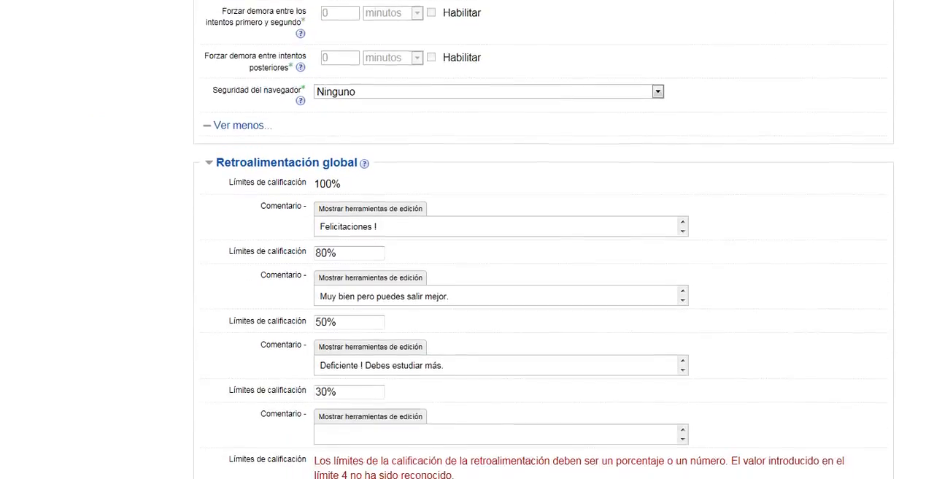
{"action": "scroll", "coordinate": [467, 239], "scroll_direction": "down", "scroll_amount": 1}
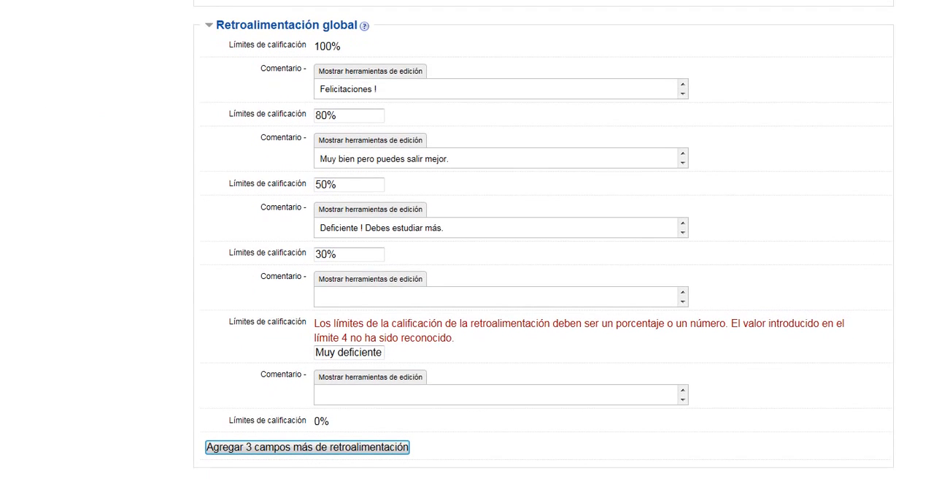
{"action": "left_click", "coordinate": [357, 340]}
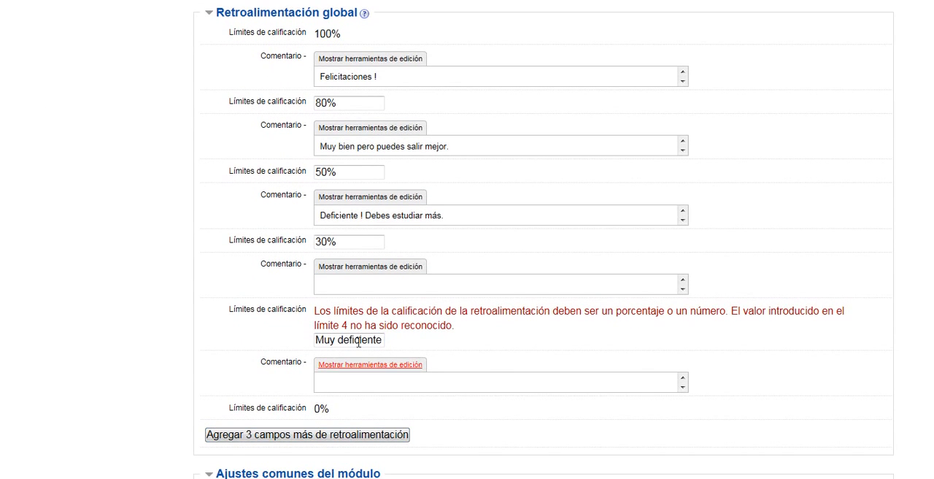
{"action": "triple_click", "coordinate": [334, 340]}
{"action": "key", "text": "ctrl+c"}
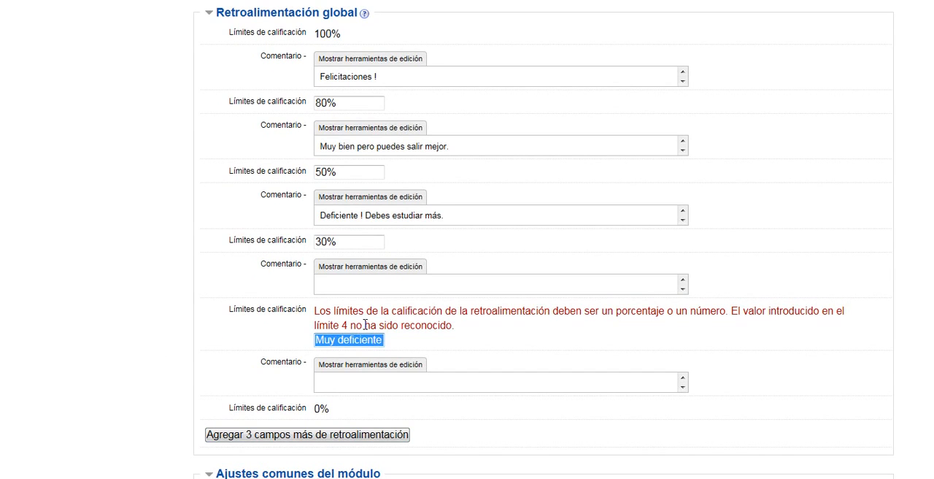
{"action": "left_click", "coordinate": [353, 284]}
{"action": "key", "text": "ctrl+v"}
{"action": "left_click_drag", "start_coordinate": [382, 340], "coordinate": [309, 348]}
{"action": "key", "text": "Delete"}
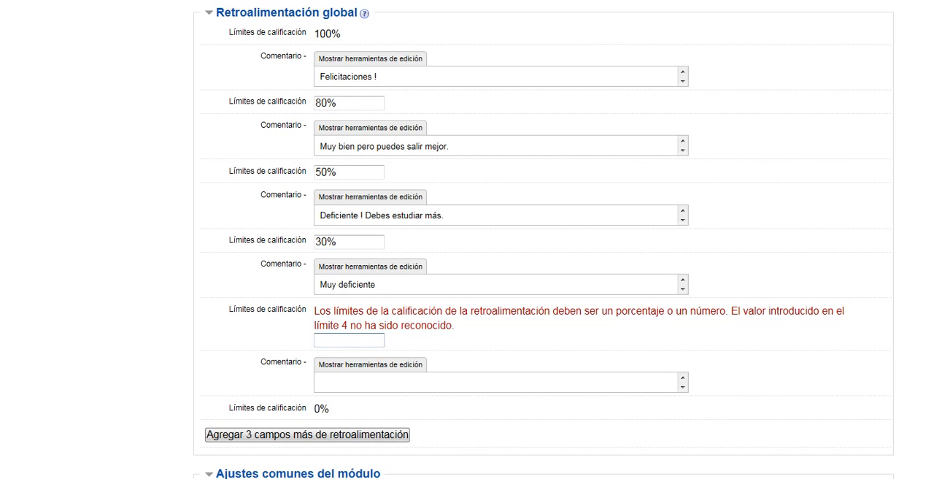
- Save the corrected quiz settings and display the quiz page to check its summary
{"action": "scroll", "coordinate": [544, 241], "scroll_direction": "down", "scroll_amount": 4}
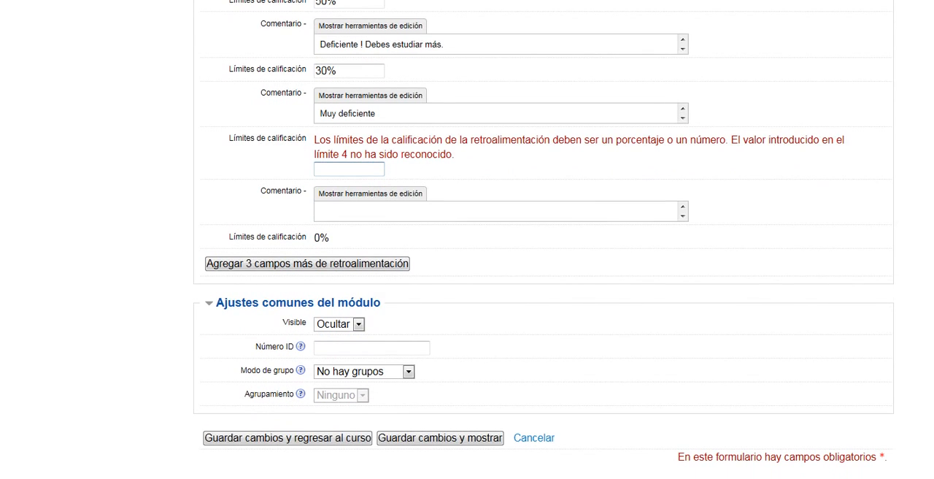
{"action": "left_click", "coordinate": [474, 442]}
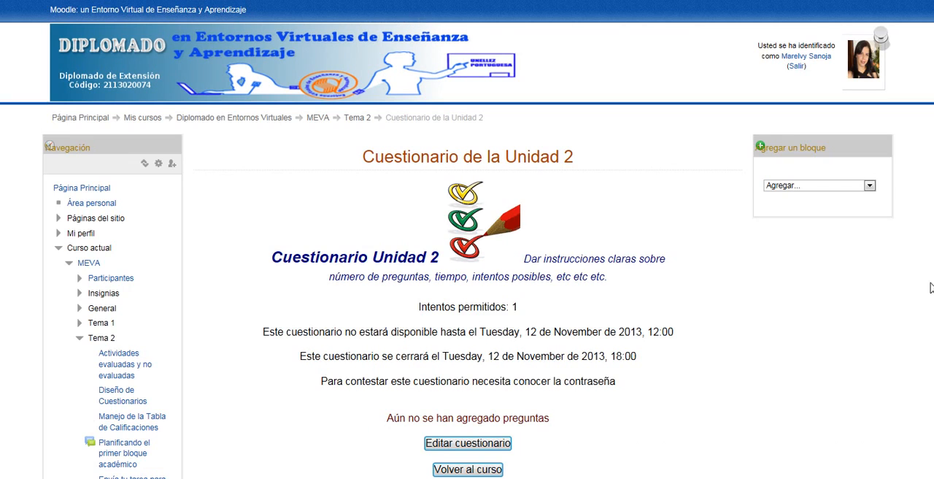
{"action": "scroll", "coordinate": [467, 239], "scroll_direction": "down", "scroll_amount": 1}
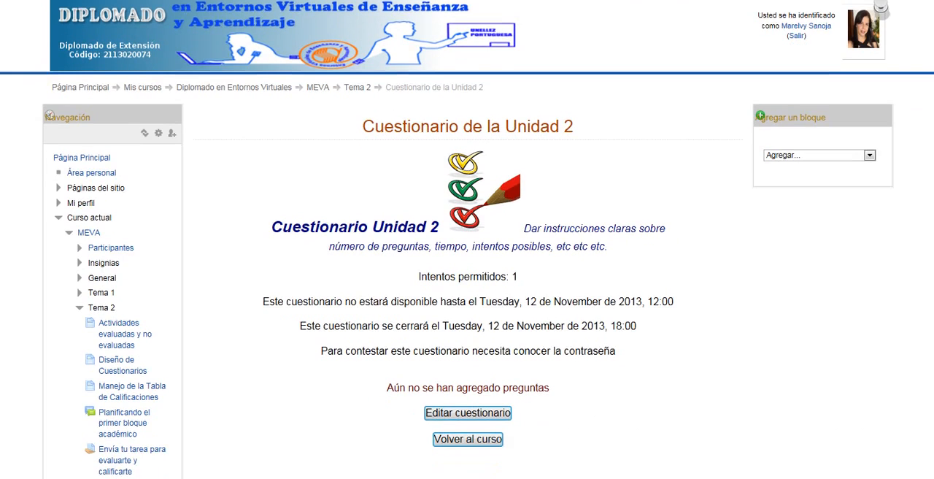
{"action": "scroll", "coordinate": [467, 239], "scroll_direction": "down", "scroll_amount": 1}
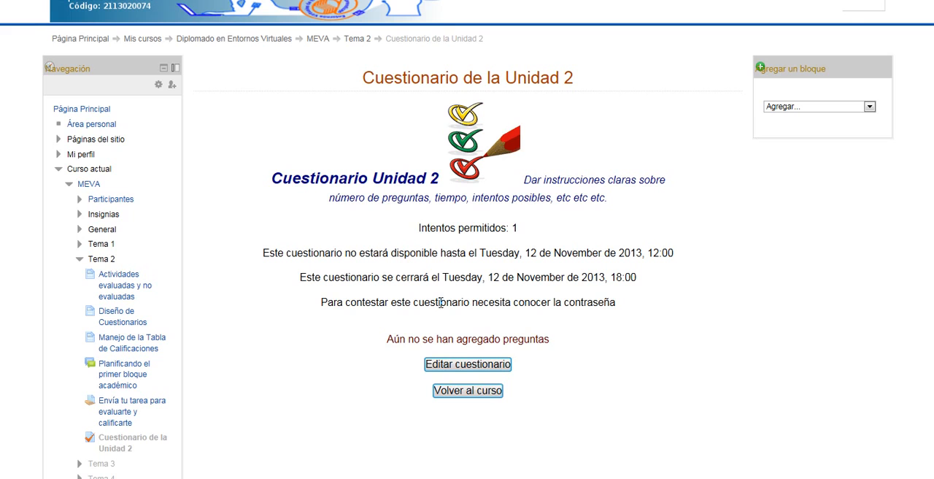
{"action": "scroll", "coordinate": [482, 235], "scroll_direction": "down", "scroll_amount": 2}
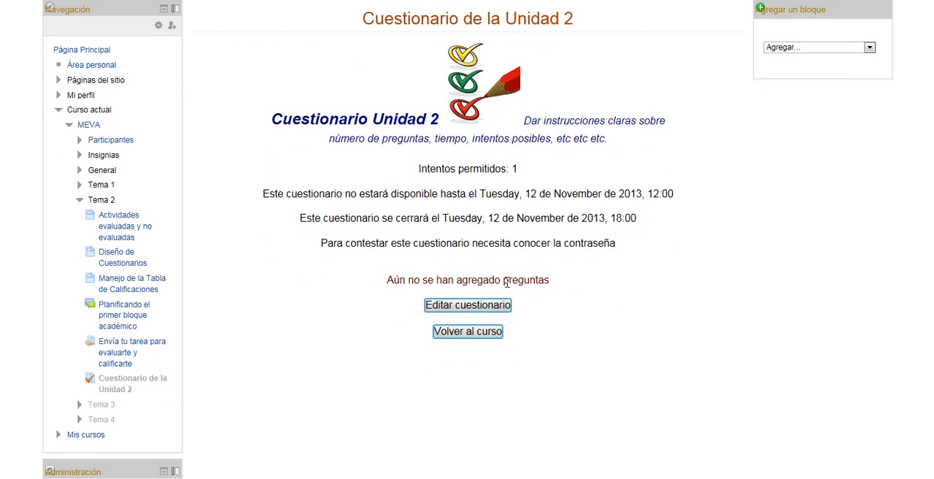
- Open the quiz for editing its questions and save a Calificación máxima of 20
{"action": "left_click", "coordinate": [468, 306]}
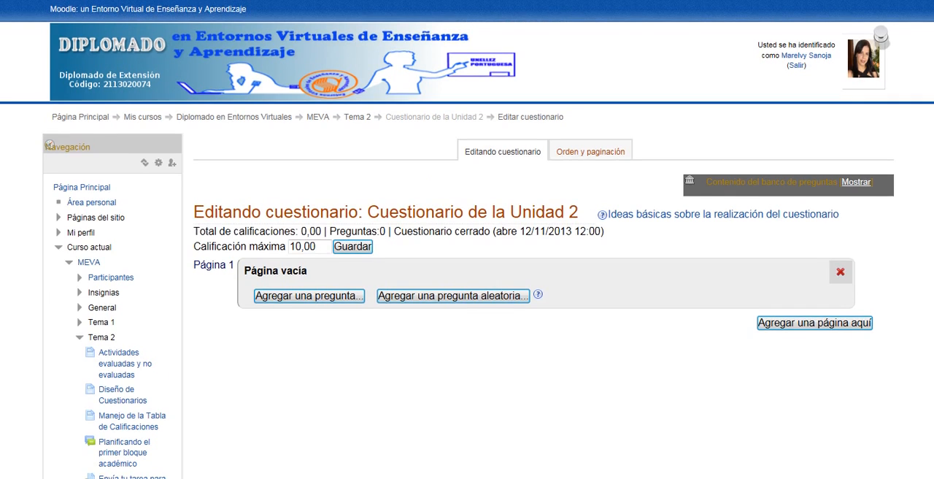
{"action": "scroll", "coordinate": [467, 240], "scroll_direction": "down", "scroll_amount": 1}
{"action": "scroll", "coordinate": [467, 240], "scroll_direction": "down", "scroll_amount": 2}
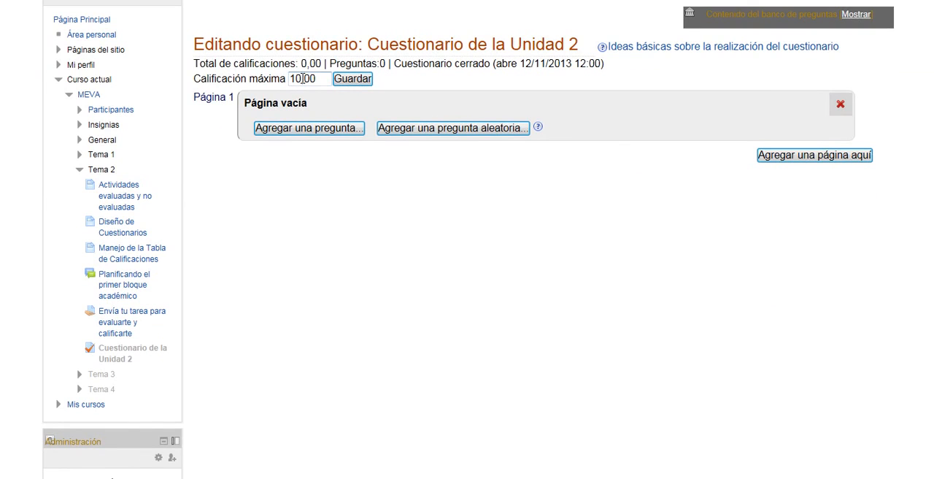
{"action": "left_click_drag", "start_coordinate": [302, 79], "coordinate": [289, 85]}
{"action": "type", "text": "20"}
{"action": "left_click", "coordinate": [360, 81]}
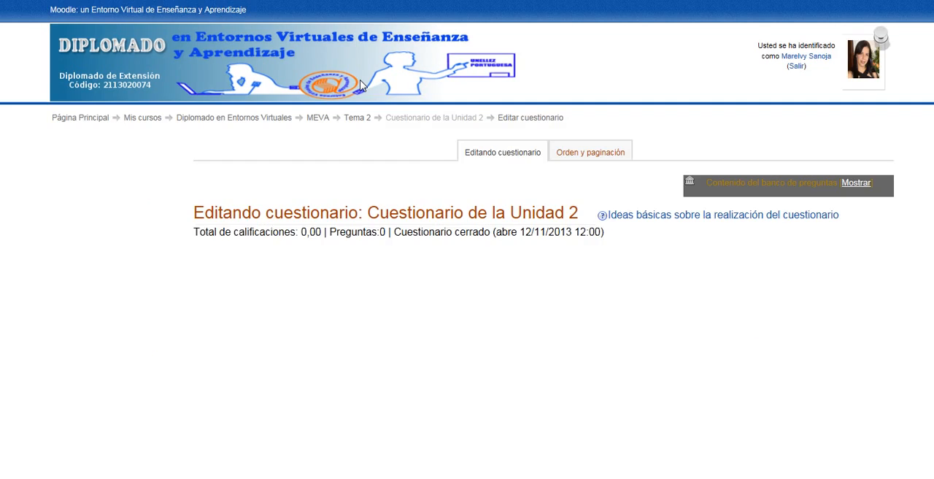
- Add a new question of type Opción múltiple to page 1 of the quiz
{"action": "scroll", "coordinate": [359, 85], "scroll_direction": "down", "scroll_amount": 2}
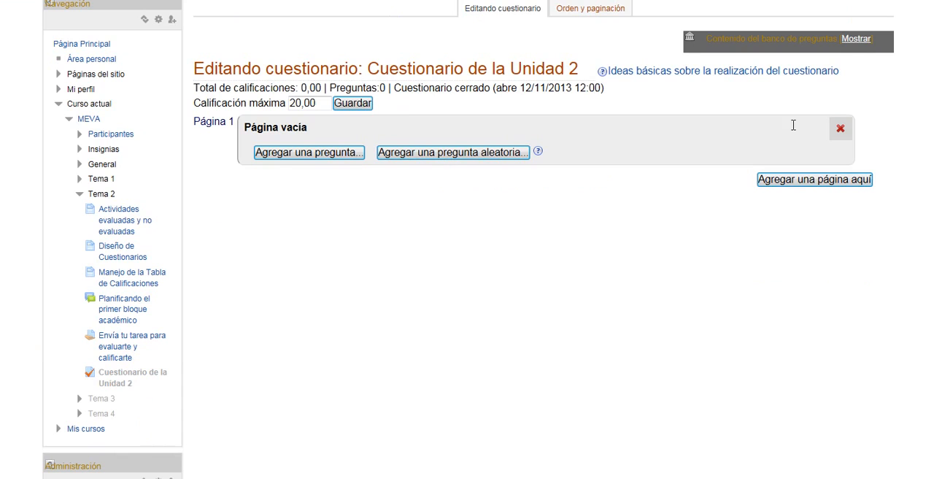
{"action": "scroll", "coordinate": [790, 125], "scroll_direction": "down", "scroll_amount": 1}
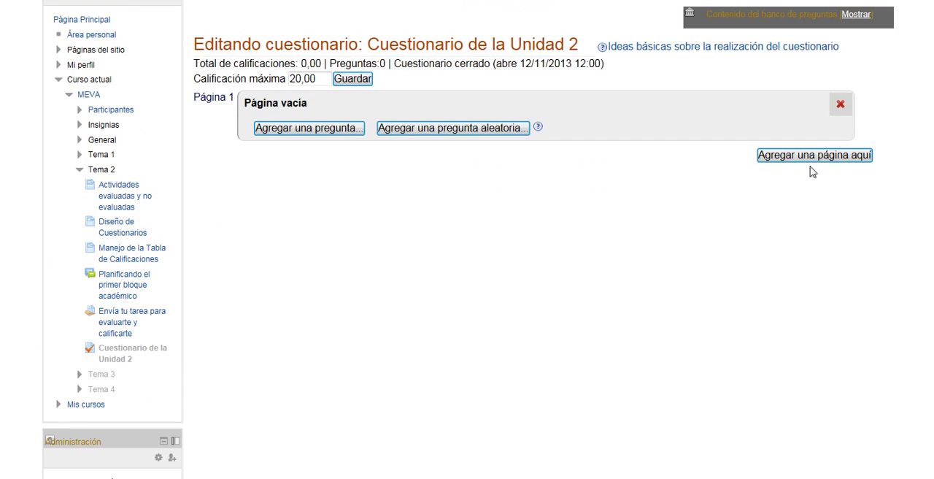
{"action": "left_click", "coordinate": [314, 129]}
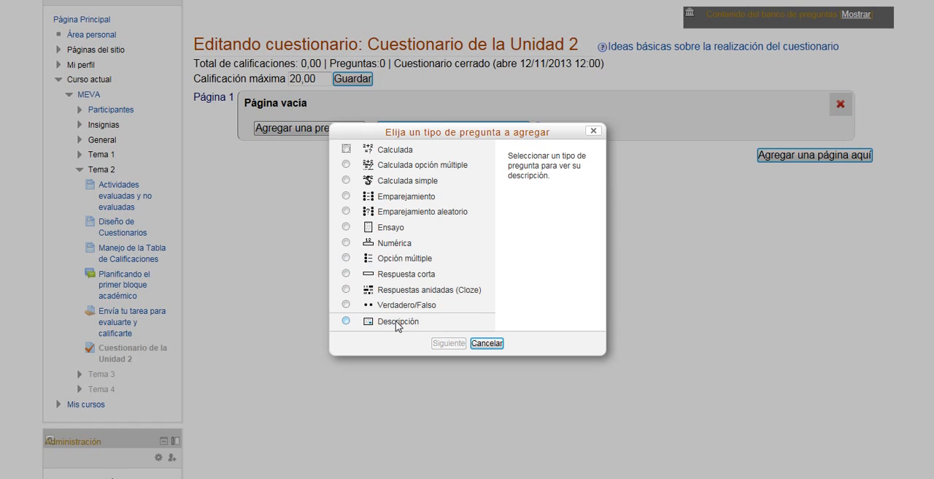
{"action": "left_click", "coordinate": [346, 258]}
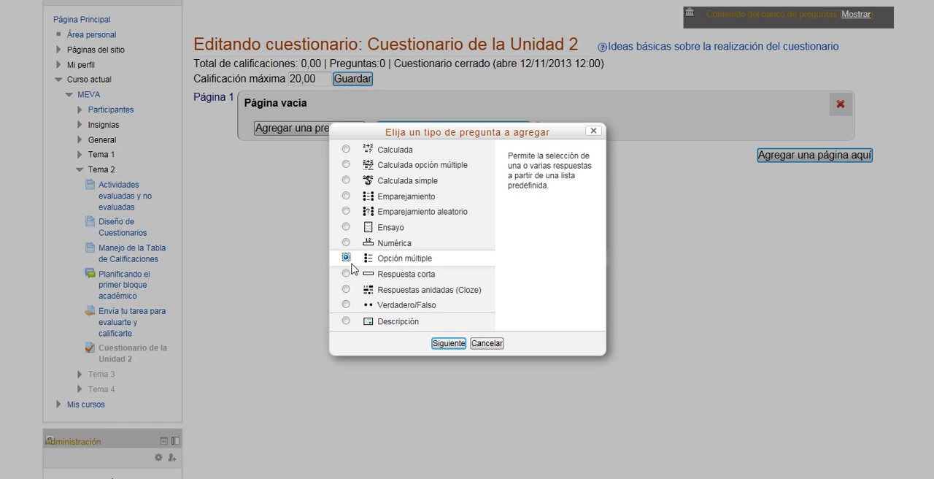
{"action": "left_click", "coordinate": [449, 344]}
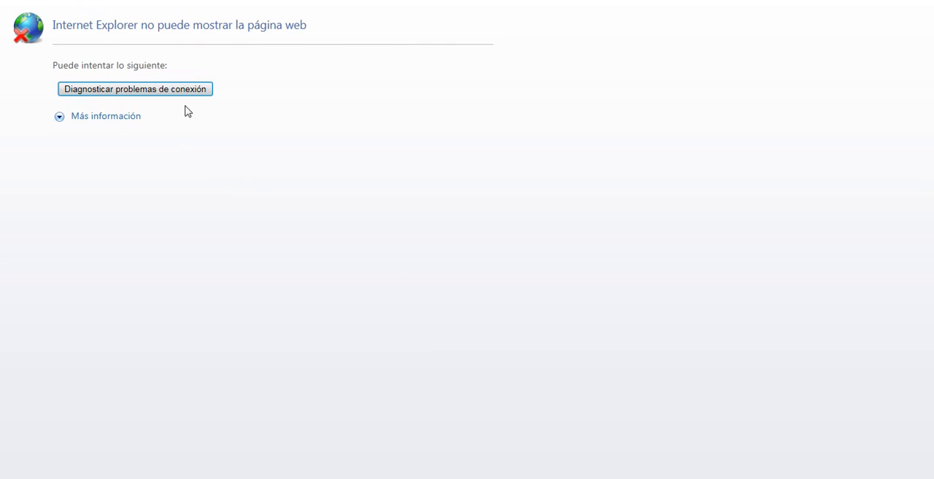
{"action": "left_click", "coordinate": [192, 93]}
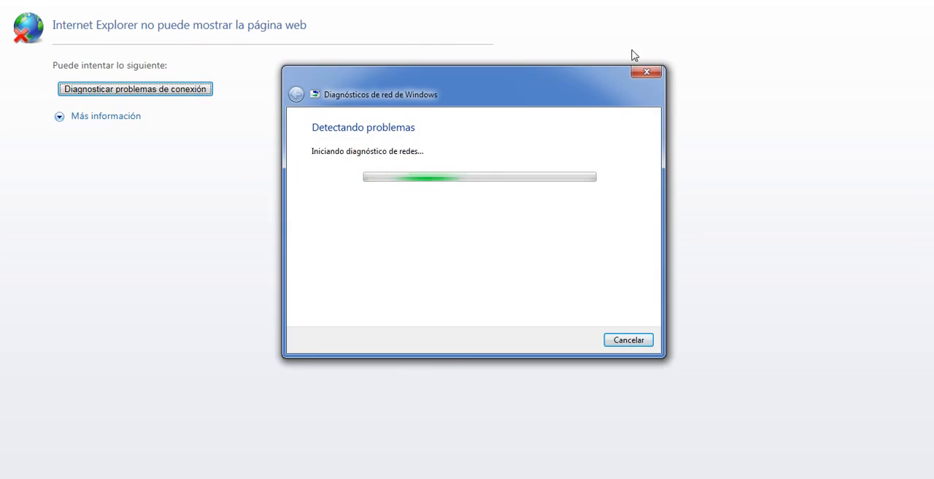
{"action": "left_click", "coordinate": [645, 72]}
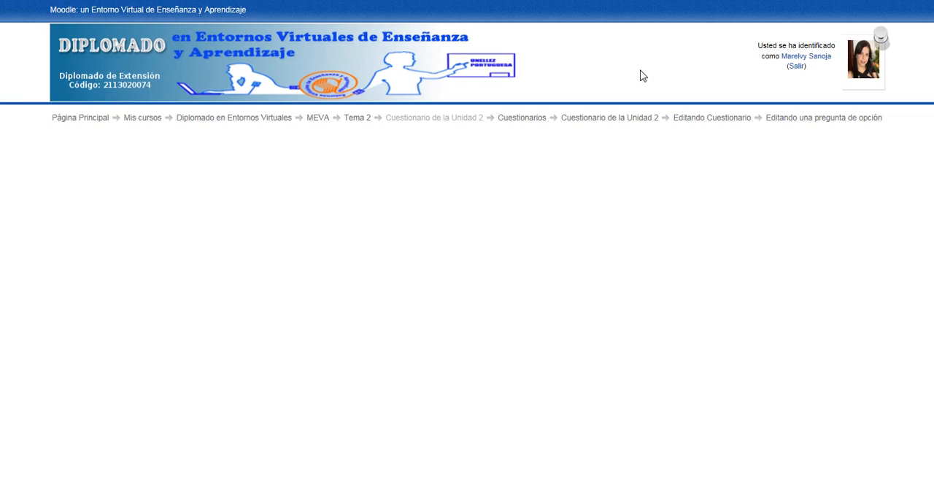
- Name the new multiple-choice question "Capitales"
{"action": "left_click", "coordinate": [370, 238]}
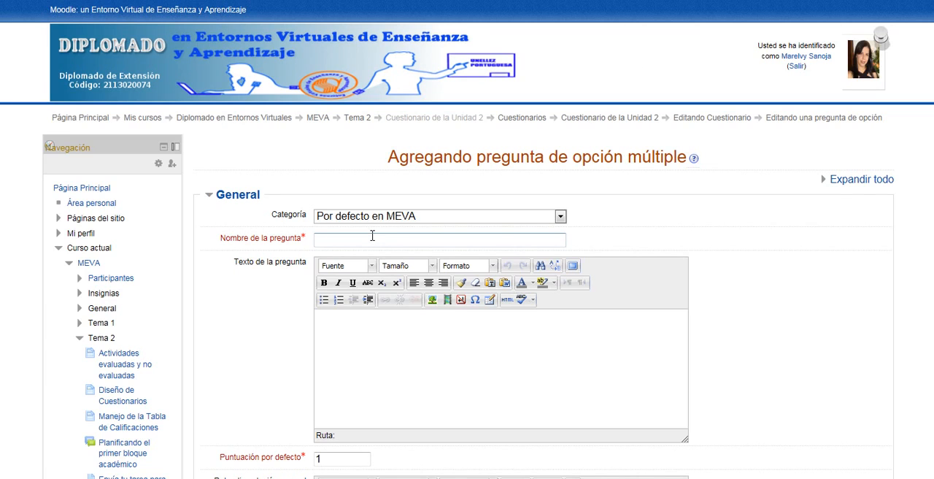
{"action": "type", "text": "Capitales"}
- Enter "¿Cuál es la capital de Venezuela?" as the text of the multiple-choice question
{"action": "left_click", "coordinate": [401, 338]}
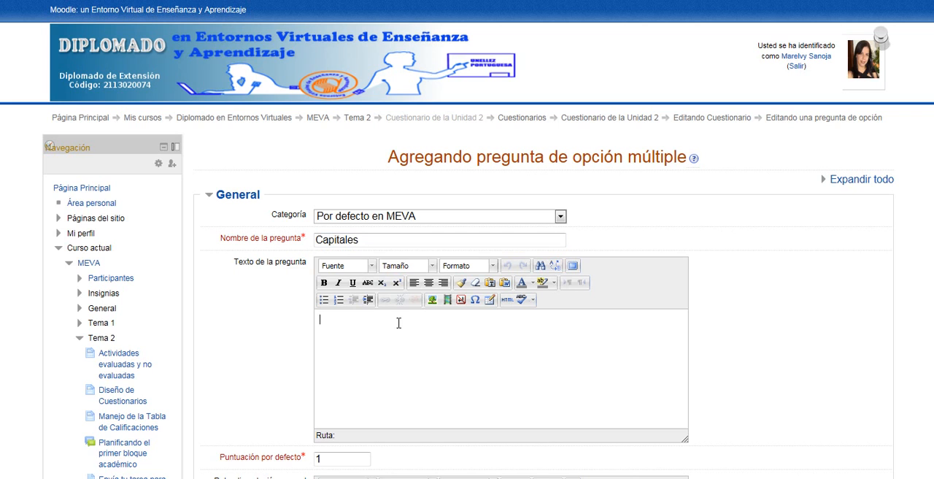
{"action": "type", "text": "¿Cuál es la ca"}
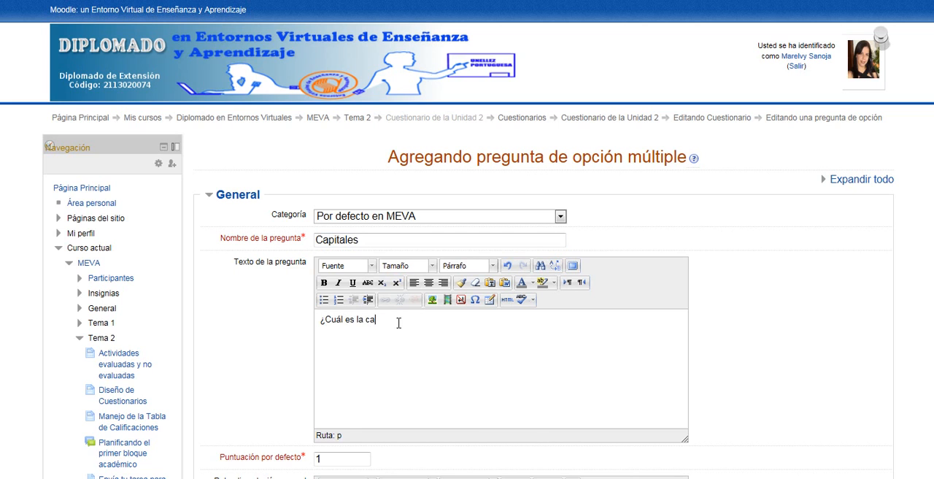
{"action": "type", "text": "pital de Venezuela?"}
- Examine the general feedback field and the numbering styles offered for the question's choices
{"action": "scroll", "coordinate": [507, 217], "scroll_direction": "down", "scroll_amount": 5}
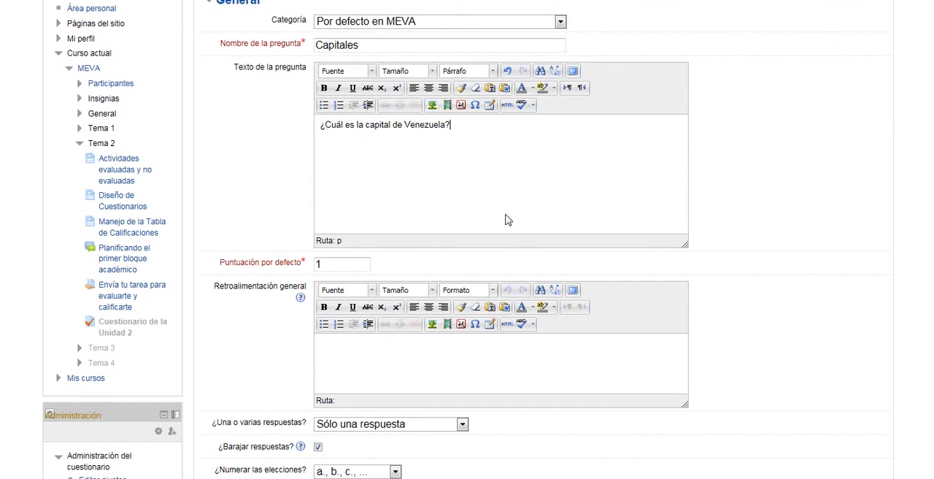
{"action": "left_click", "coordinate": [351, 345]}
{"action": "scroll", "coordinate": [467, 241], "scroll_direction": "down", "scroll_amount": 3}
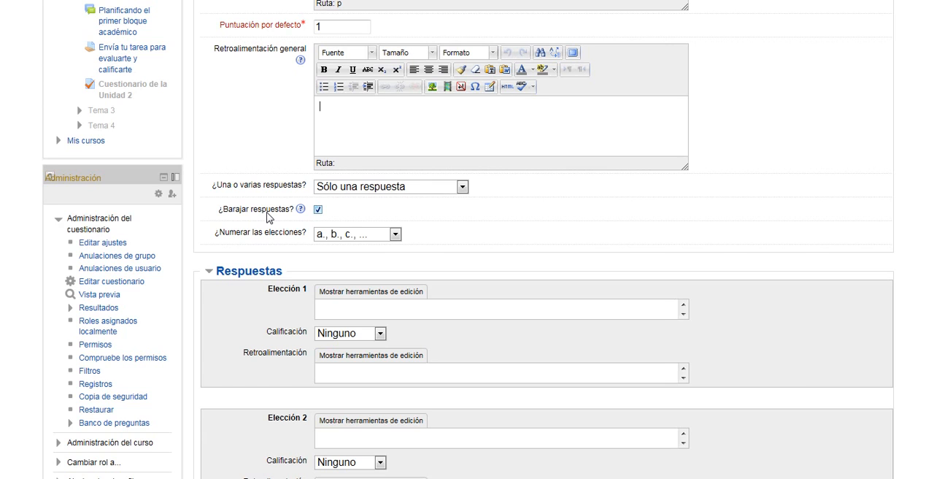
{"action": "left_click", "coordinate": [394, 234]}
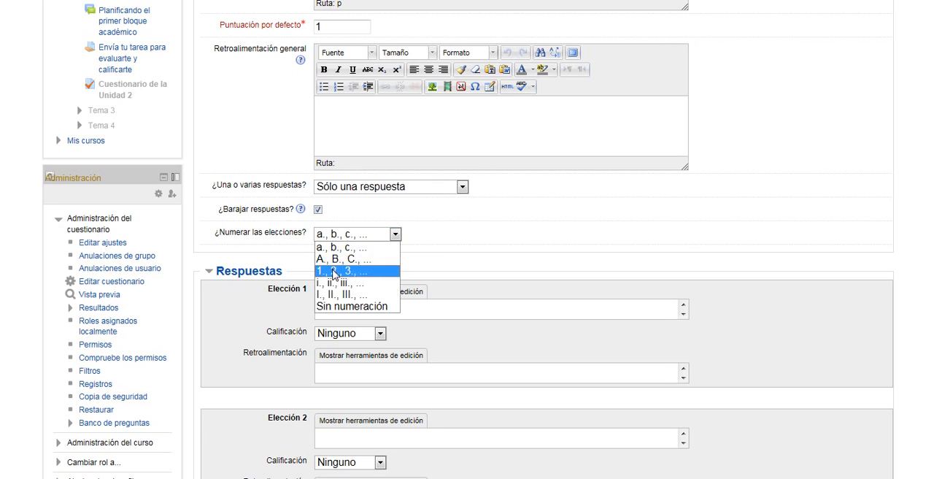
{"action": "left_click", "coordinate": [432, 239]}
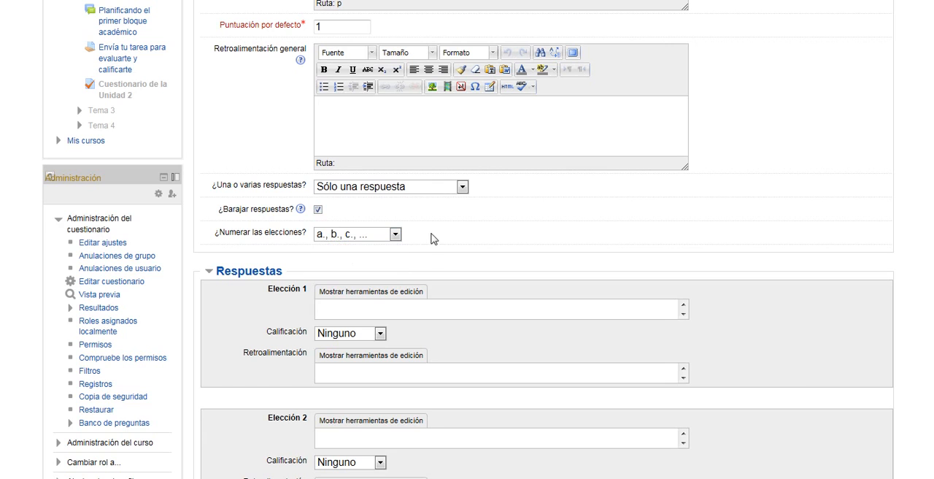
- Fill in the first three answer choices as Caracas, Valencia and Guanare
{"action": "scroll", "coordinate": [924, 198], "scroll_direction": "down", "scroll_amount": 3}
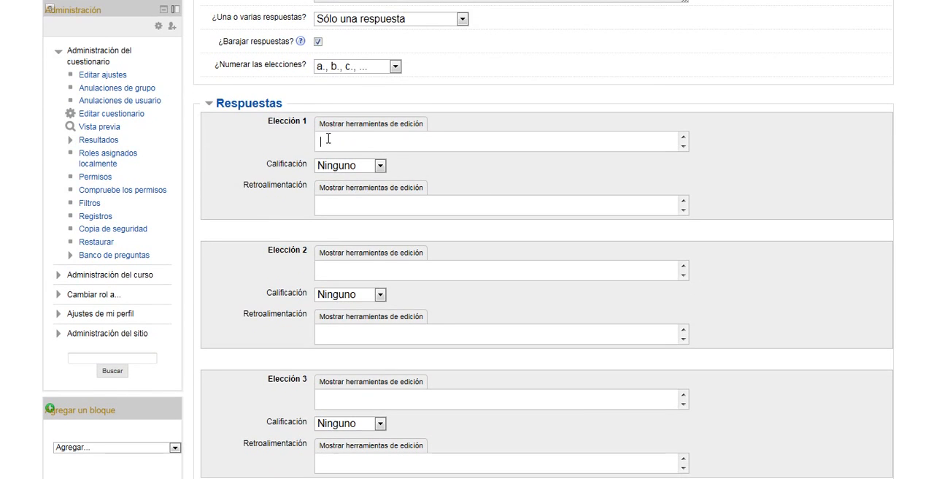
{"action": "left_click", "coordinate": [328, 139]}
{"action": "type", "text": "Caracas"}
{"action": "left_click", "coordinate": [361, 271]}
{"action": "type", "text": "Valencia"}
{"action": "left_click", "coordinate": [393, 399]}
{"action": "type", "text": "Guanare"}
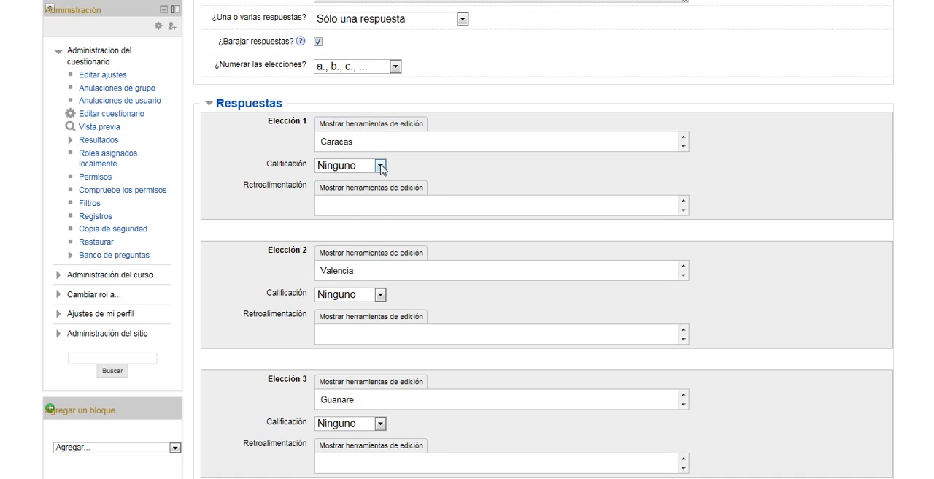
- Set the Calificación of the choice Caracas to 100% and save the multiple-choice question
{"action": "left_click", "coordinate": [380, 166]}
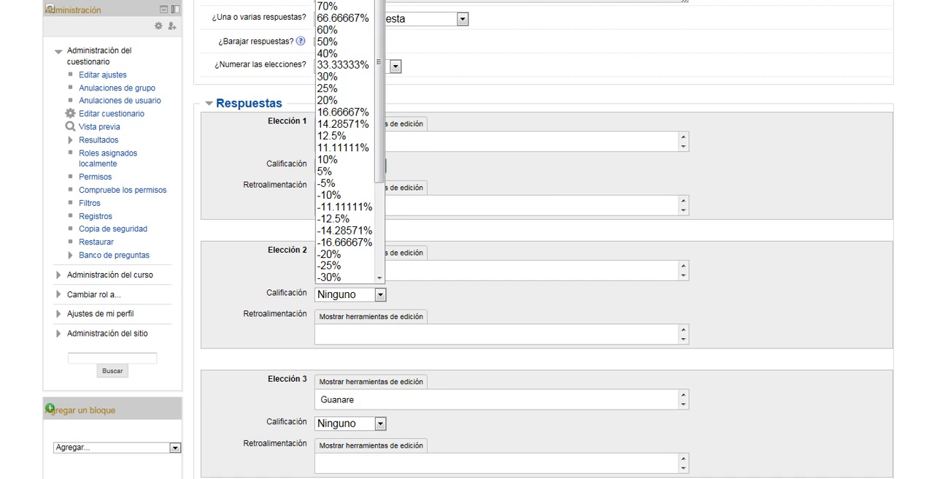
{"action": "left_click", "coordinate": [343, 2]}
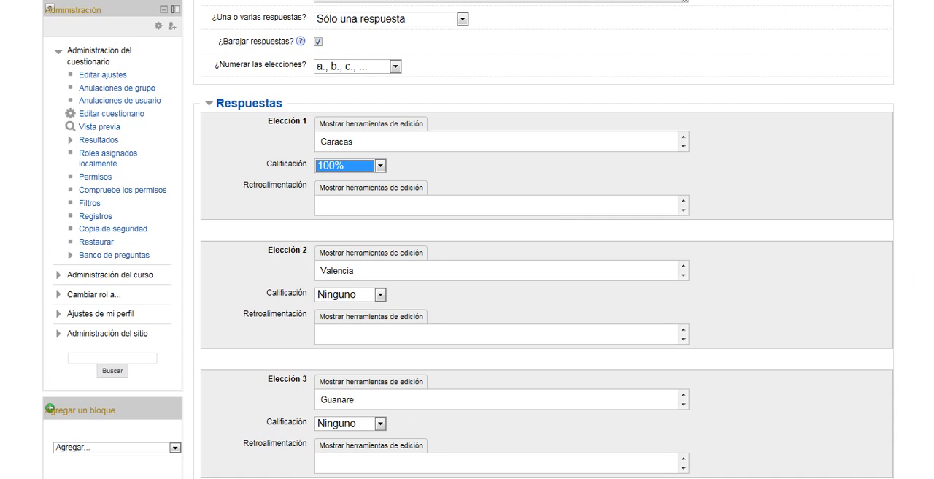
{"action": "scroll", "coordinate": [467, 240], "scroll_direction": "up", "scroll_amount": 1}
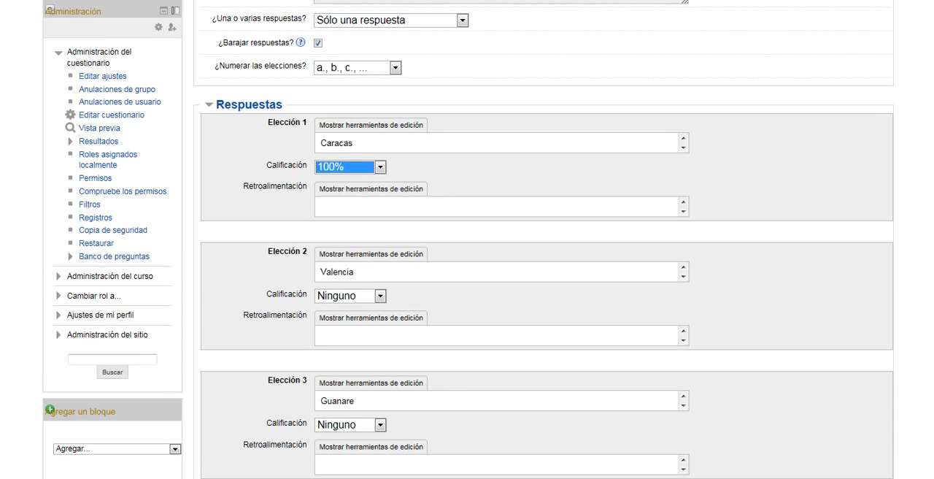
{"action": "scroll", "coordinate": [467, 239], "scroll_direction": "down", "scroll_amount": 4}
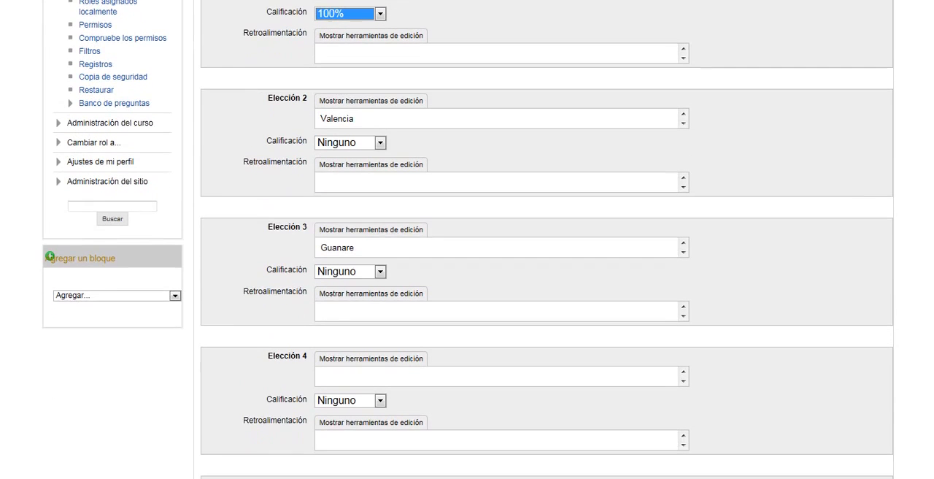
{"action": "scroll", "coordinate": [931, 353], "scroll_direction": "down", "scroll_amount": 7}
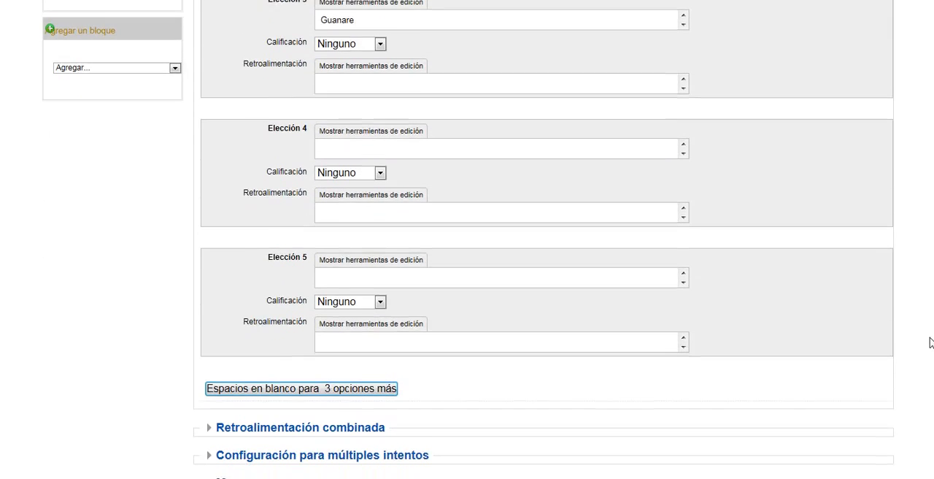
{"action": "scroll", "coordinate": [930, 353], "scroll_direction": "down", "scroll_amount": 2}
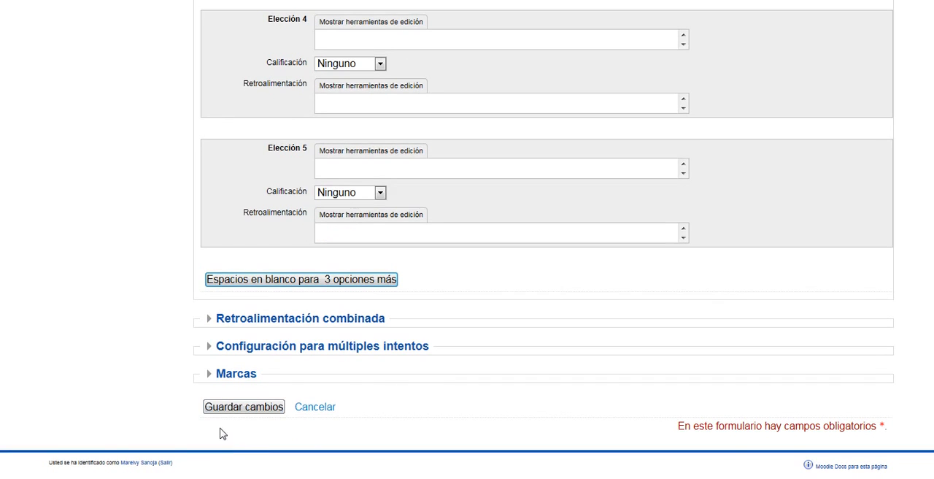
{"action": "left_click", "coordinate": [233, 408]}
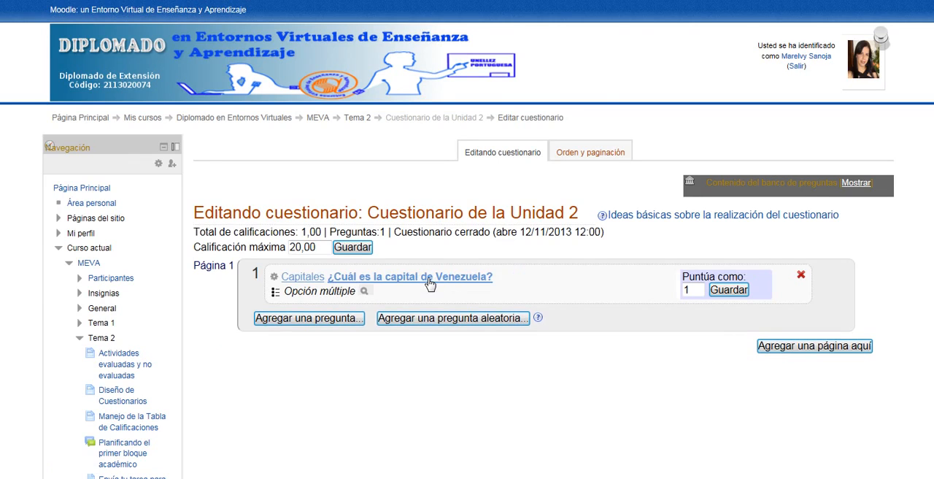
- Add a new question of type Verdadero/Falso to page 1 of the quiz and name it "Capitales"
{"action": "left_click", "coordinate": [287, 325]}
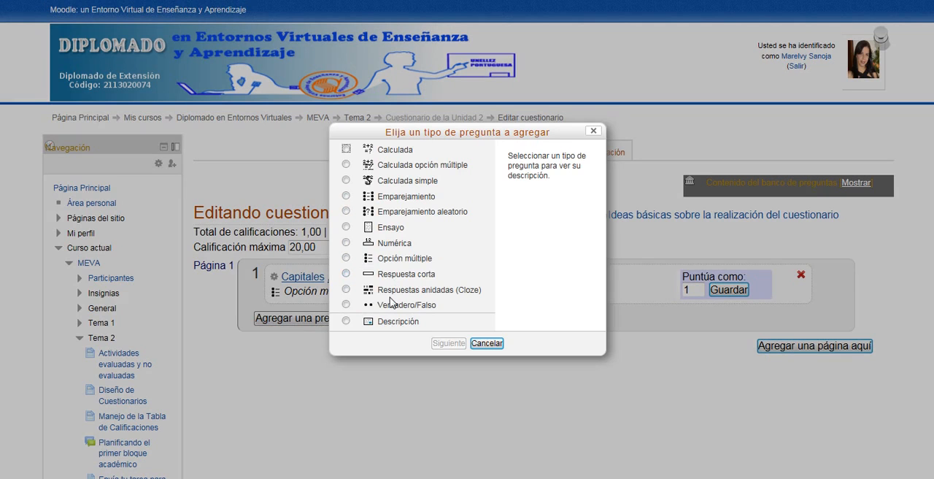
{"action": "left_click", "coordinate": [347, 305]}
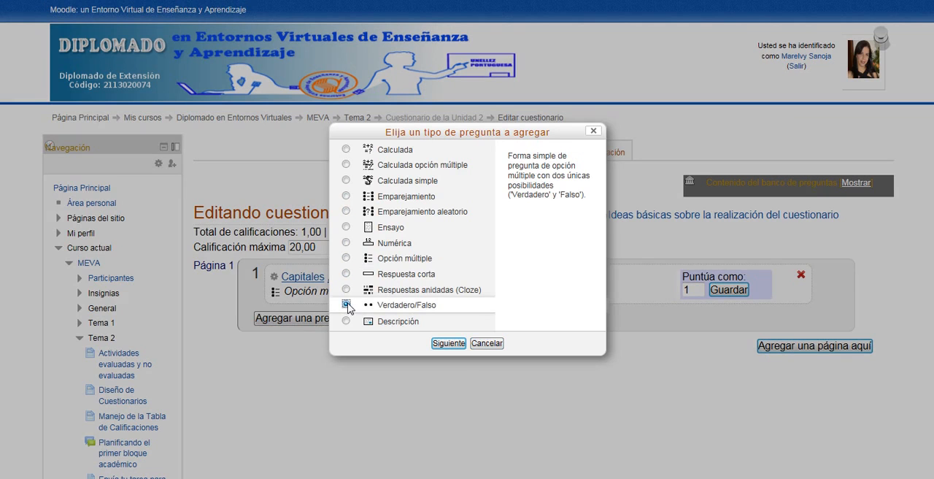
{"action": "left_click", "coordinate": [451, 343]}
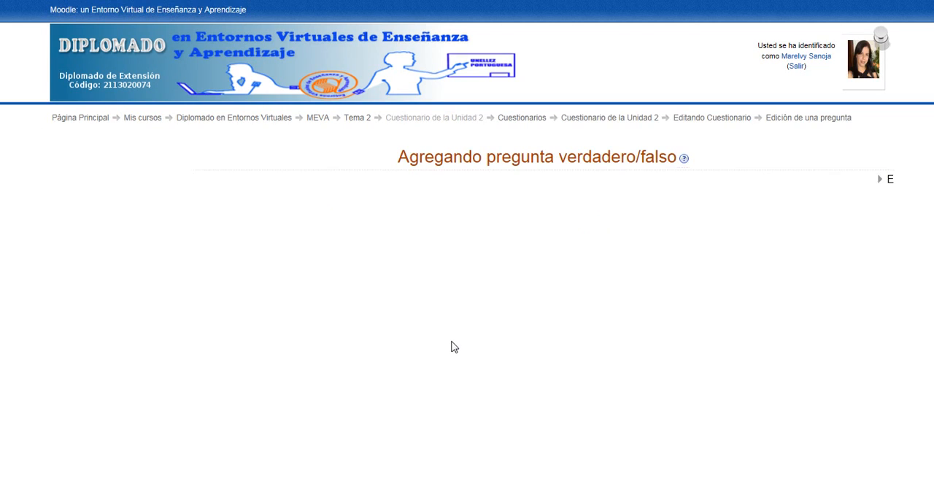
{"action": "left_click", "coordinate": [408, 240]}
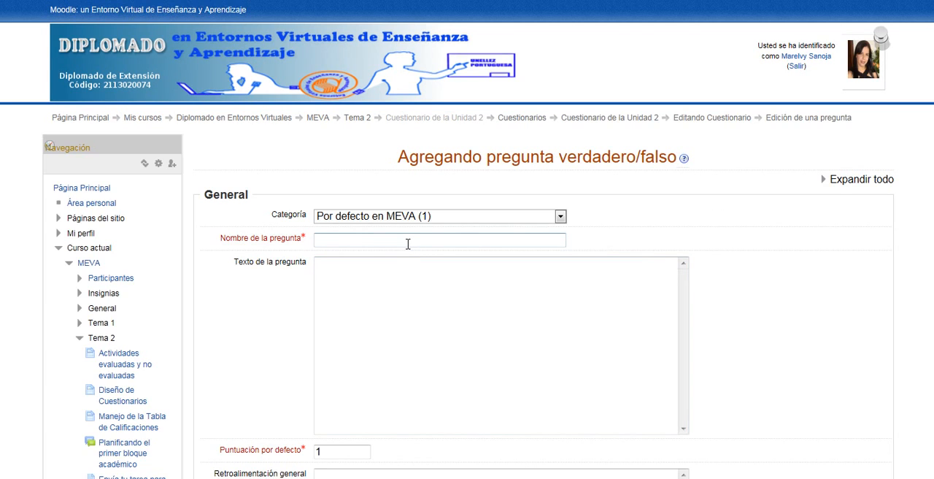
{"action": "type", "text": "Capitales"}
- Enter "La capital de Venezuela es Caracas." as the text of the true/false question
{"action": "left_click", "coordinate": [407, 271]}
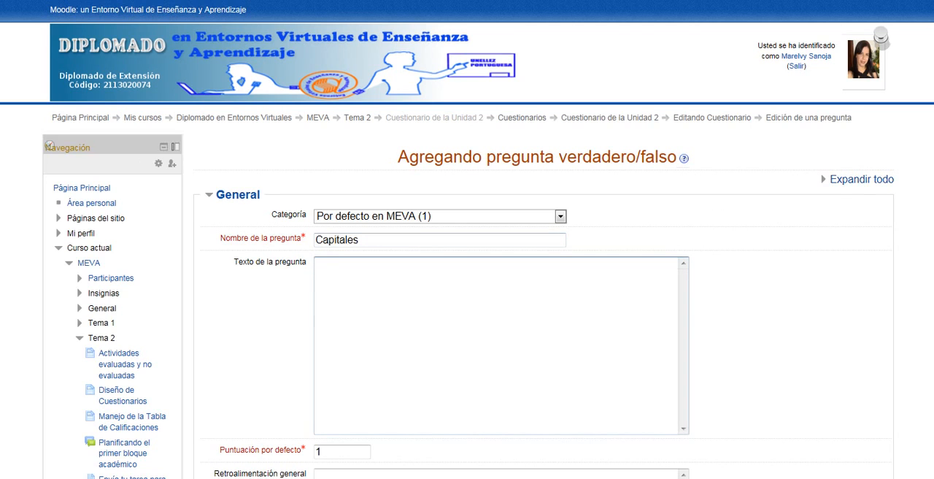
{"action": "scroll", "coordinate": [467, 262], "scroll_direction": "down", "scroll_amount": 3}
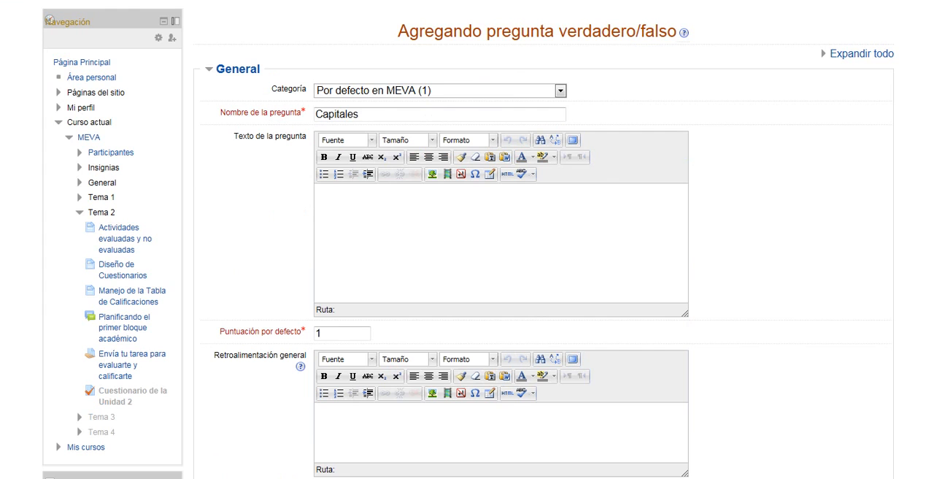
{"action": "left_click", "coordinate": [495, 206]}
{"action": "type", "text": "La capital de Ve"}
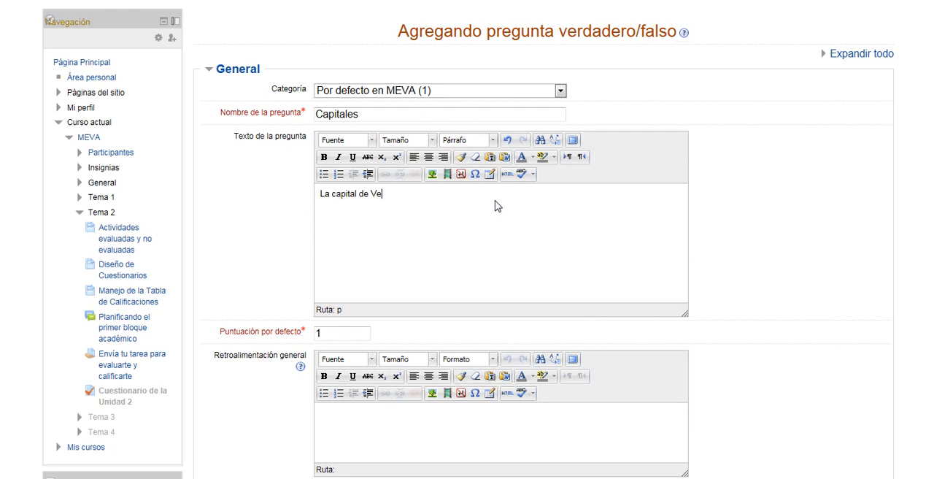
{"action": "type", "text": "nezuela es Caracas."}
{"action": "scroll", "coordinate": [468, 239], "scroll_direction": "down", "scroll_amount": 2}
{"action": "scroll", "coordinate": [468, 239], "scroll_direction": "down", "scroll_amount": 2}
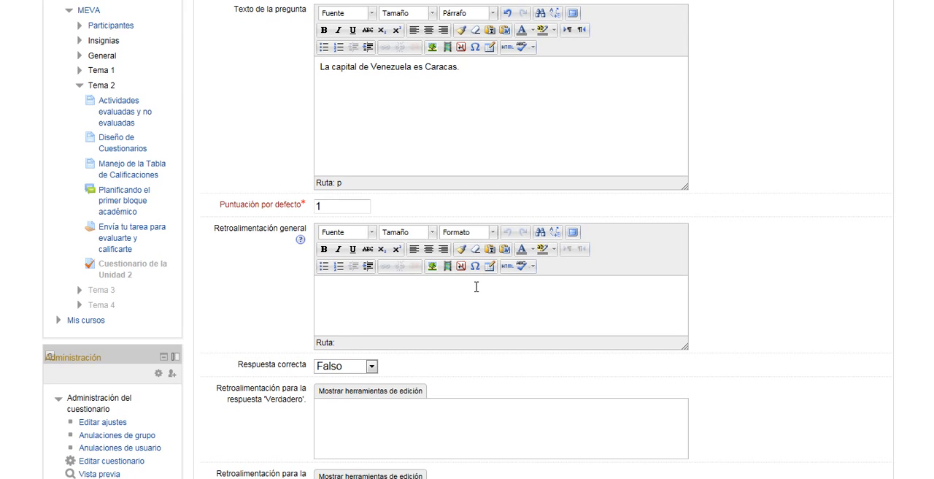
{"action": "left_click", "coordinate": [337, 205]}
{"action": "left_click", "coordinate": [459, 66]}
- Set the Respuesta correcta of the true/false question to Verdadero and save the question
{"action": "scroll", "coordinate": [923, 287], "scroll_direction": "down", "scroll_amount": 4}
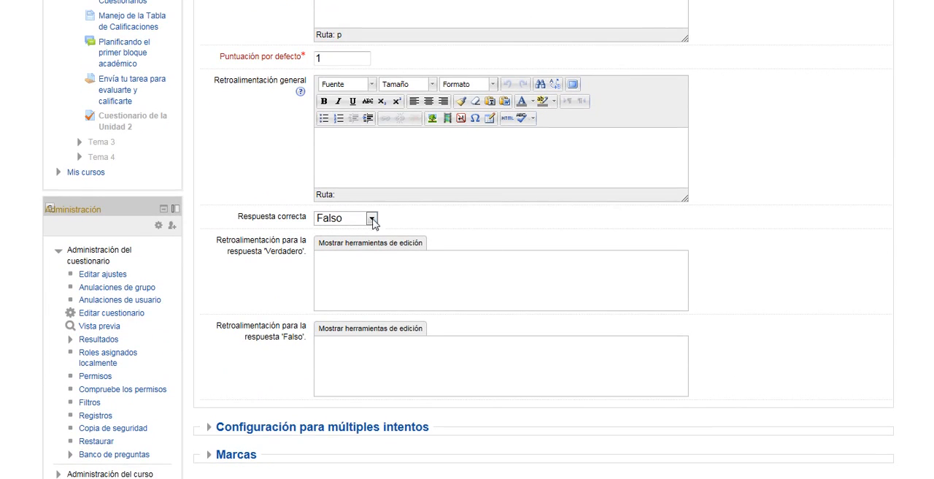
{"action": "left_click", "coordinate": [372, 218]}
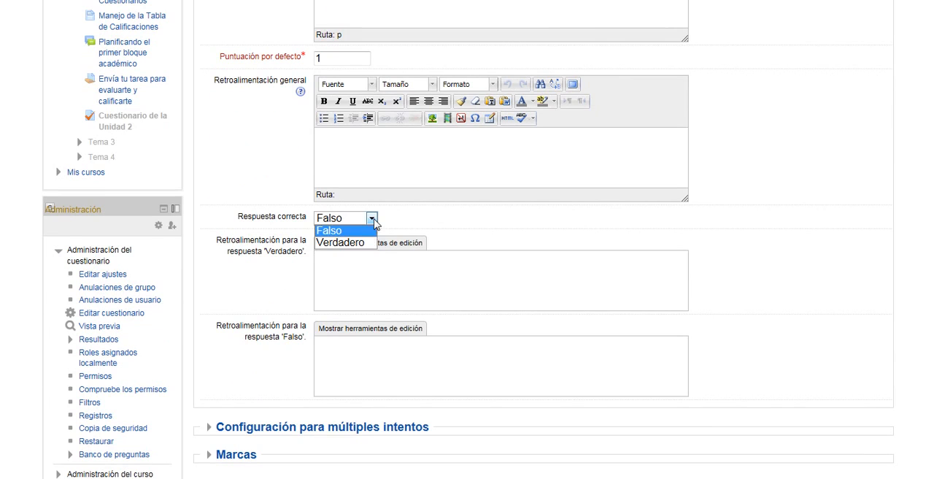
{"action": "left_click", "coordinate": [361, 243]}
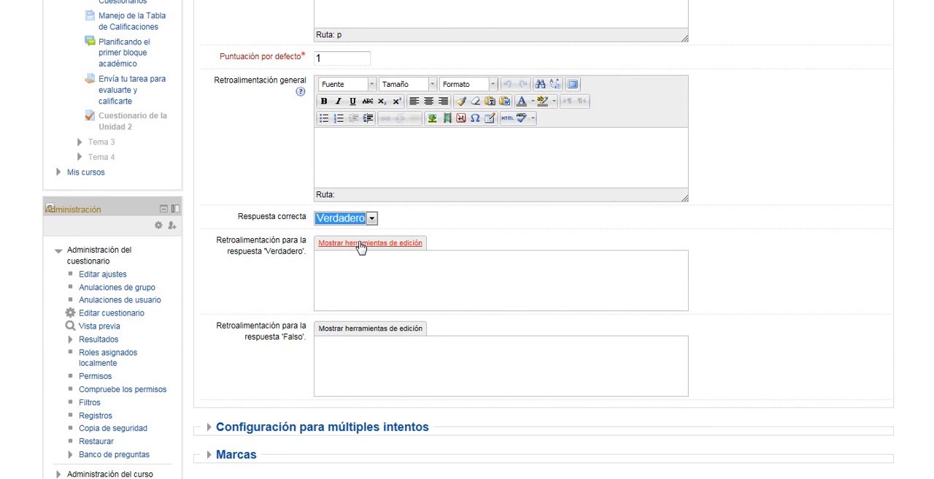
{"action": "scroll", "coordinate": [360, 247], "scroll_direction": "down", "scroll_amount": 2}
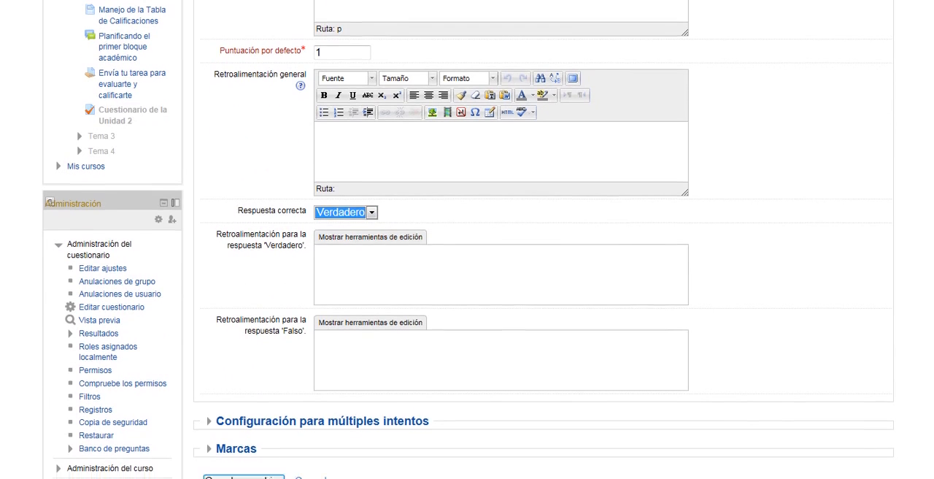
{"action": "scroll", "coordinate": [504, 208], "scroll_direction": "down", "scroll_amount": 1}
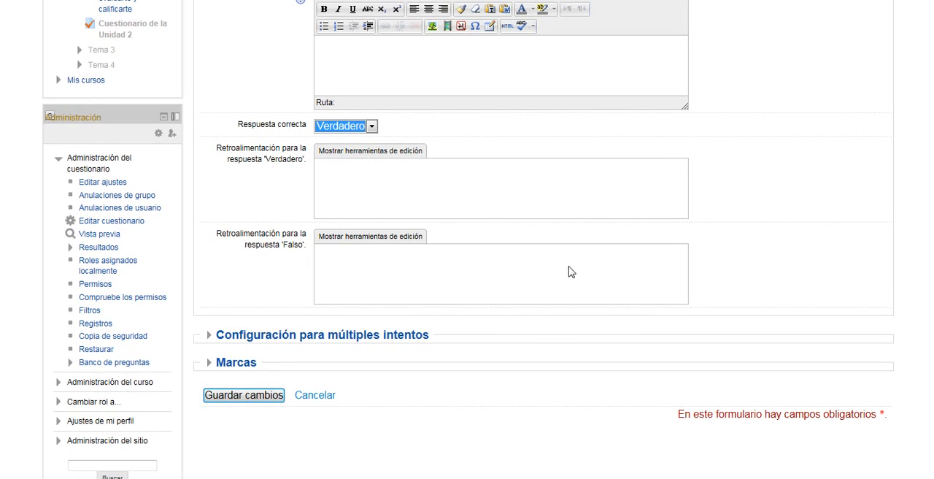
{"action": "scroll", "coordinate": [456, 306], "scroll_direction": "down", "scroll_amount": 1}
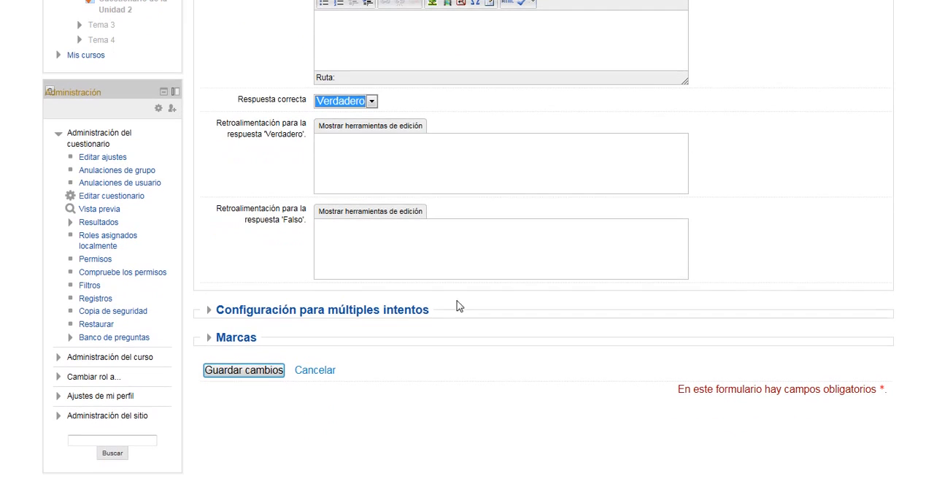
{"action": "left_click", "coordinate": [256, 375]}
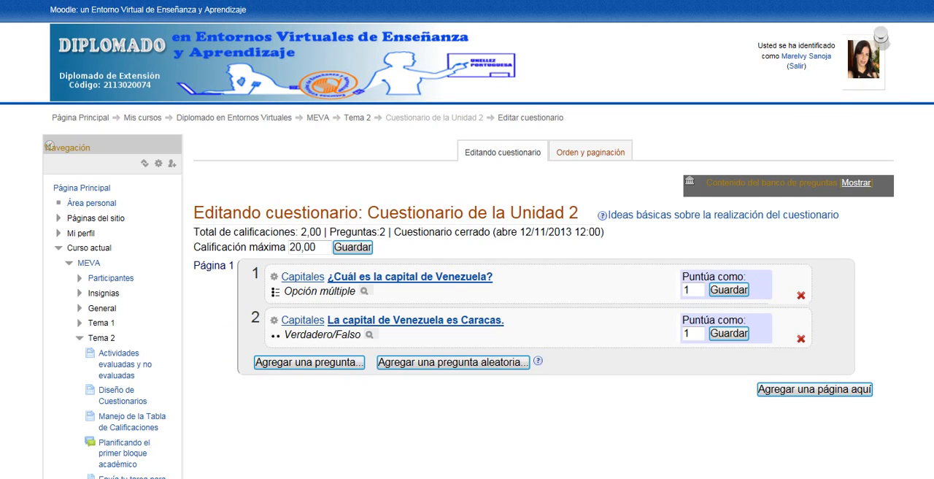
- Add a new question of type Emparejamiento to page 1 of the quiz
{"action": "scroll", "coordinate": [245, 376], "scroll_direction": "down", "scroll_amount": 2}
{"action": "scroll", "coordinate": [385, 171], "scroll_direction": "down", "scroll_amount": 2}
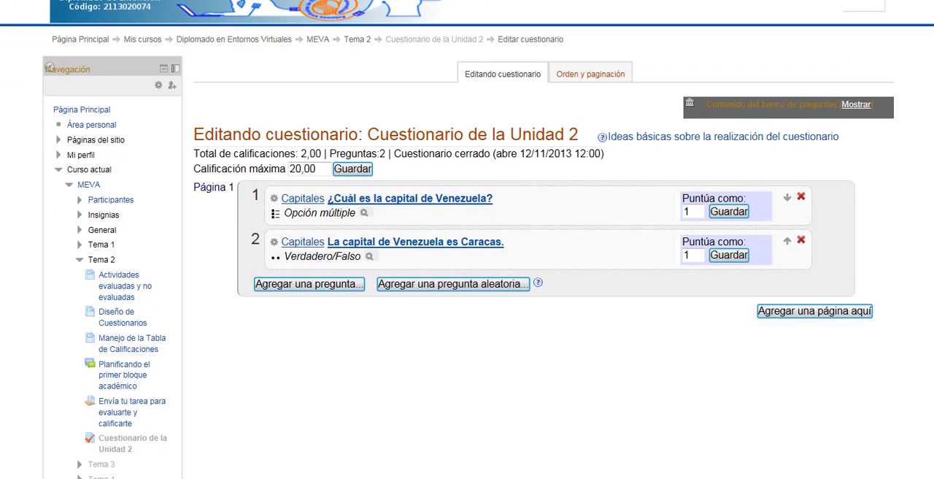
{"action": "left_click", "coordinate": [335, 284]}
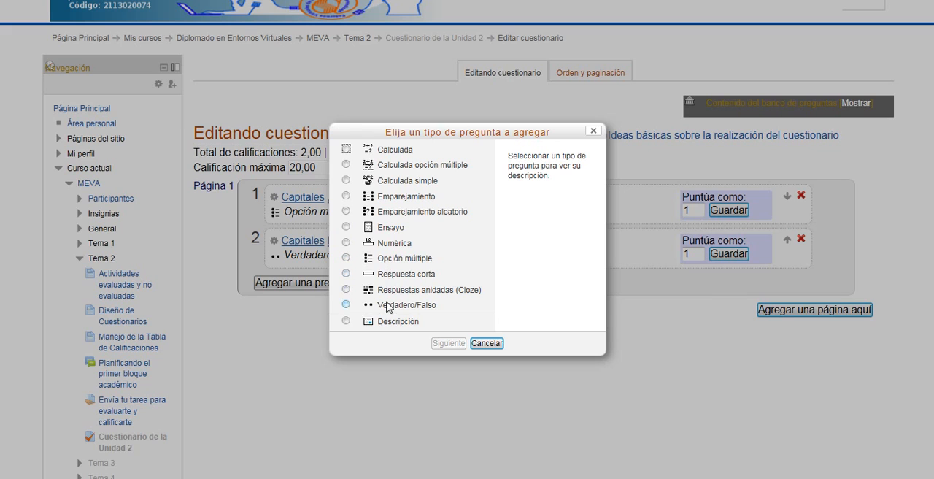
{"action": "left_click", "coordinate": [347, 273]}
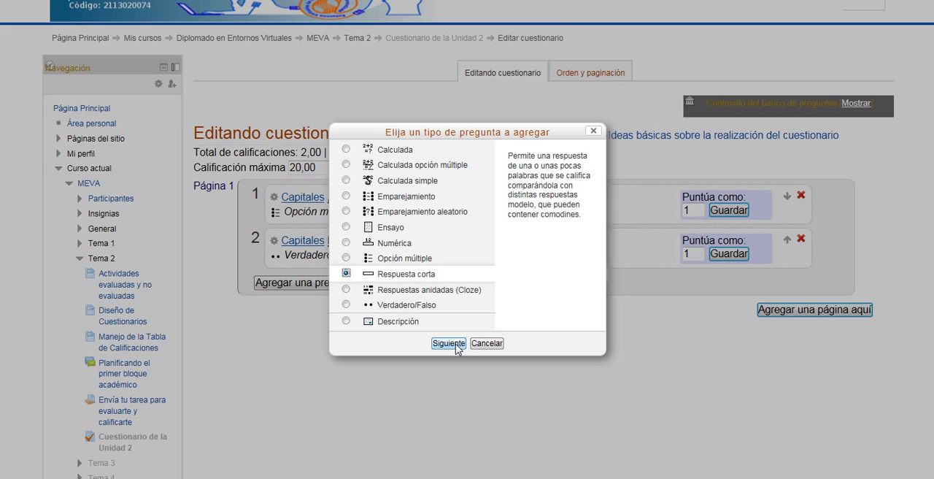
{"action": "left_click", "coordinate": [346, 289]}
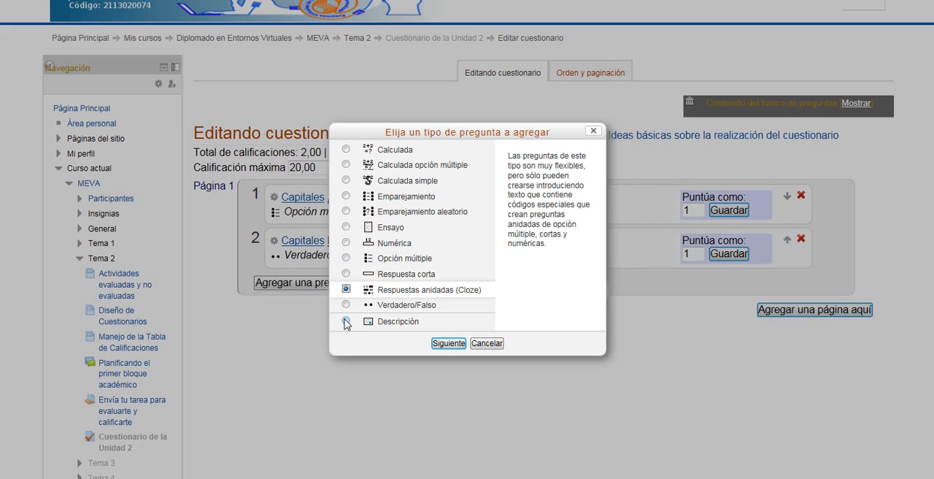
{"action": "left_click", "coordinate": [346, 196]}
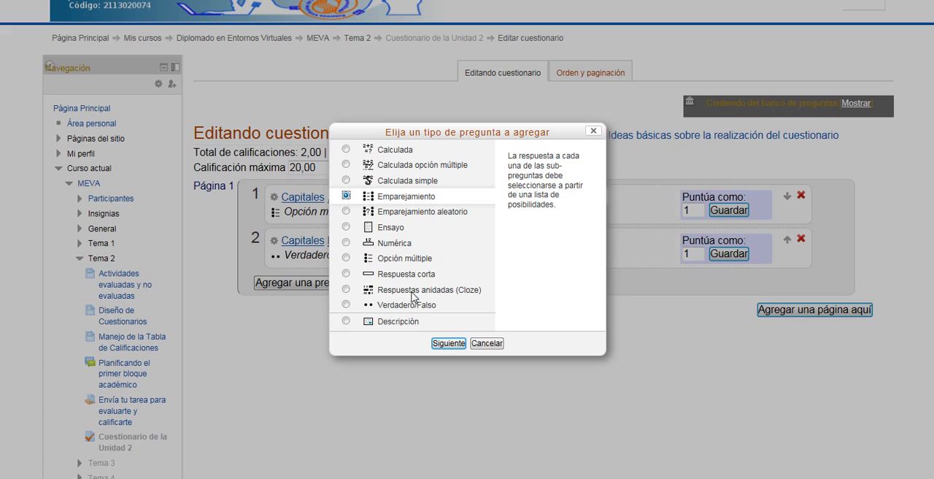
{"action": "left_click", "coordinate": [442, 343]}
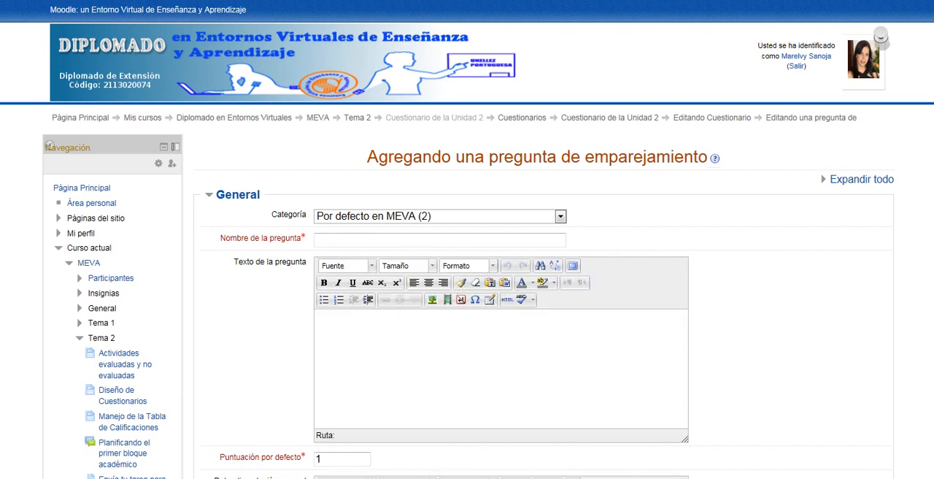
- Name the matching question "Capitales"
{"action": "scroll", "coordinate": [467, 292], "scroll_direction": "down", "scroll_amount": 6}
{"action": "scroll", "coordinate": [467, 292], "scroll_direction": "down", "scroll_amount": 3}
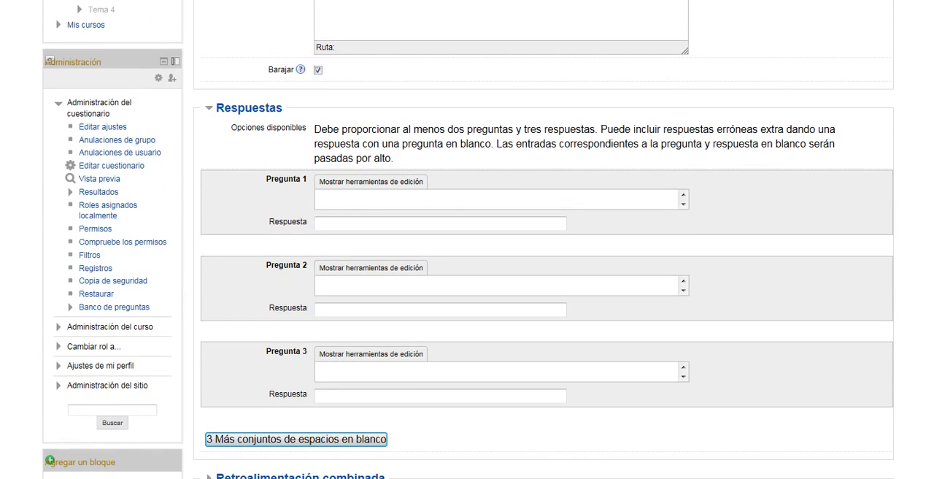
{"action": "scroll", "coordinate": [918, 266], "scroll_direction": "up", "scroll_amount": 4}
{"action": "scroll", "coordinate": [467, 240], "scroll_direction": "up", "scroll_amount": 3}
{"action": "left_click", "coordinate": [345, 90]}
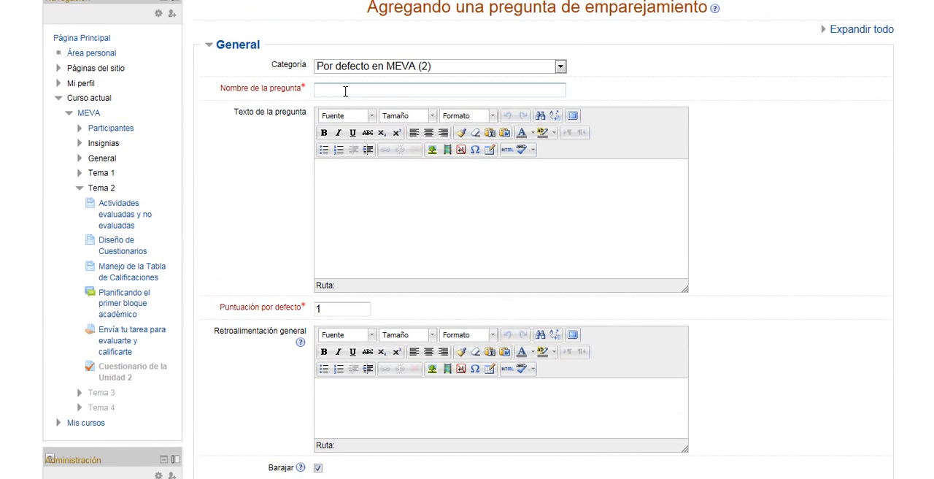
{"action": "type", "text": "Capitales"}
- Enter "Escoge la opción correcrta para cada alternativa" as the text of the matching question
{"action": "left_click", "coordinate": [392, 190]}
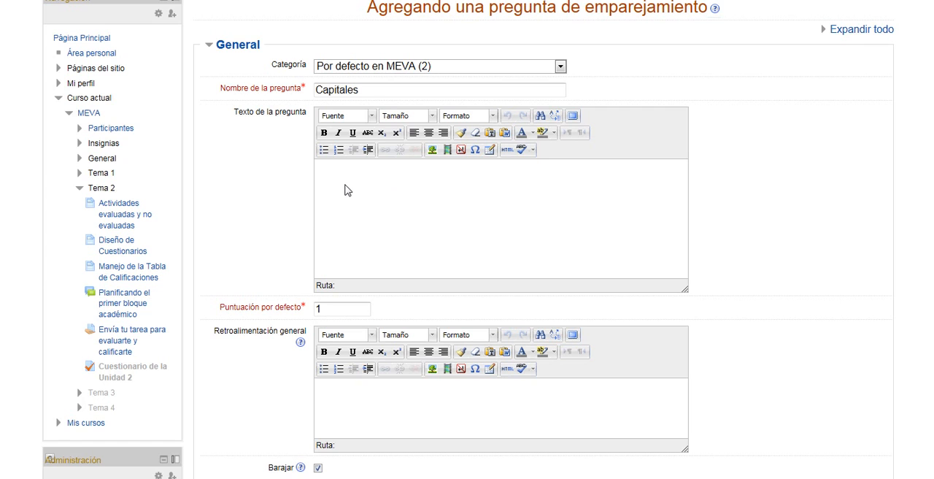
{"action": "type", "text": "Escoge la opción correc"}
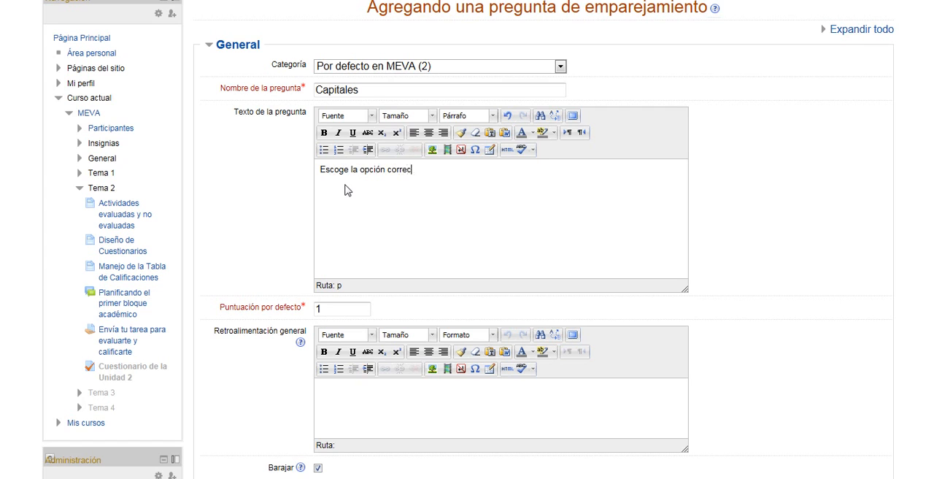
{"action": "type", "text": "rta para cada altern"}
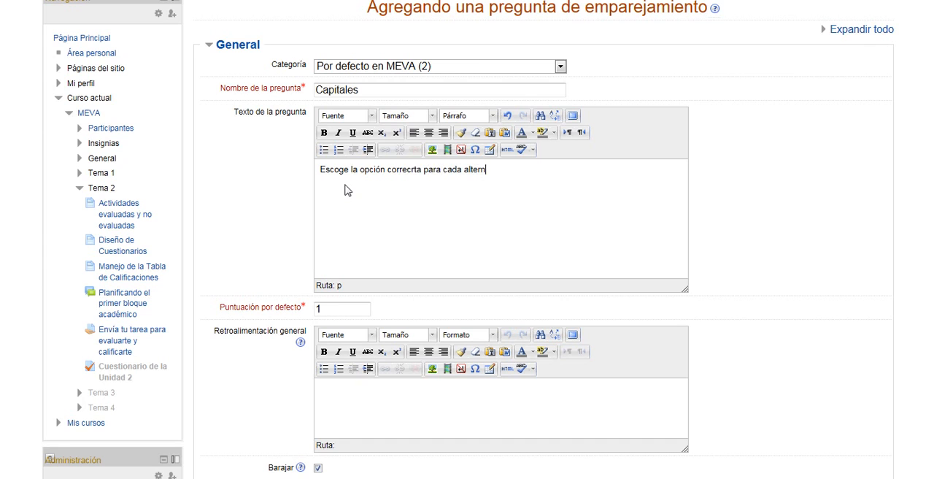
{"action": "type", "text": "ativa"}
- Fill in Pregunta 1 of the matching question with "La capital de Venezuela" and the answer "Caracas"
{"action": "scroll", "coordinate": [929, 168], "scroll_direction": "down", "scroll_amount": 2}
{"action": "scroll", "coordinate": [929, 168], "scroll_direction": "down", "scroll_amount": 5}
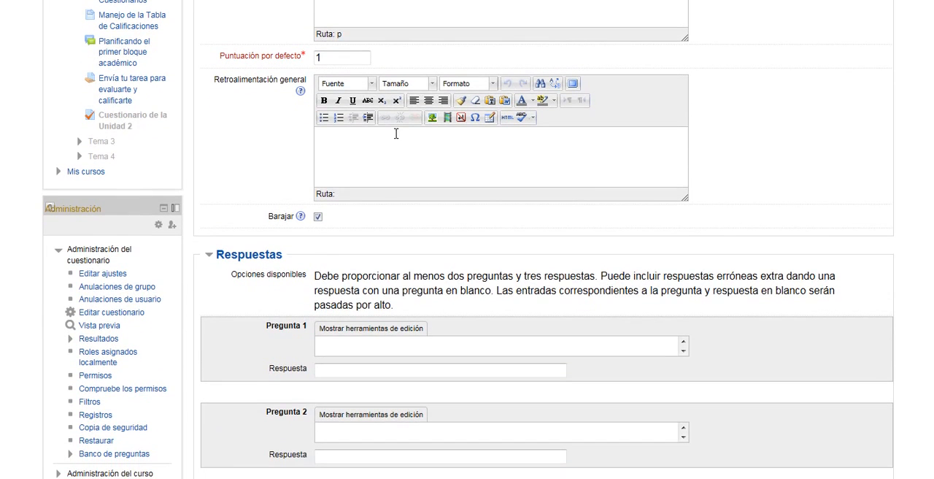
{"action": "scroll", "coordinate": [468, 240], "scroll_direction": "down", "scroll_amount": 6}
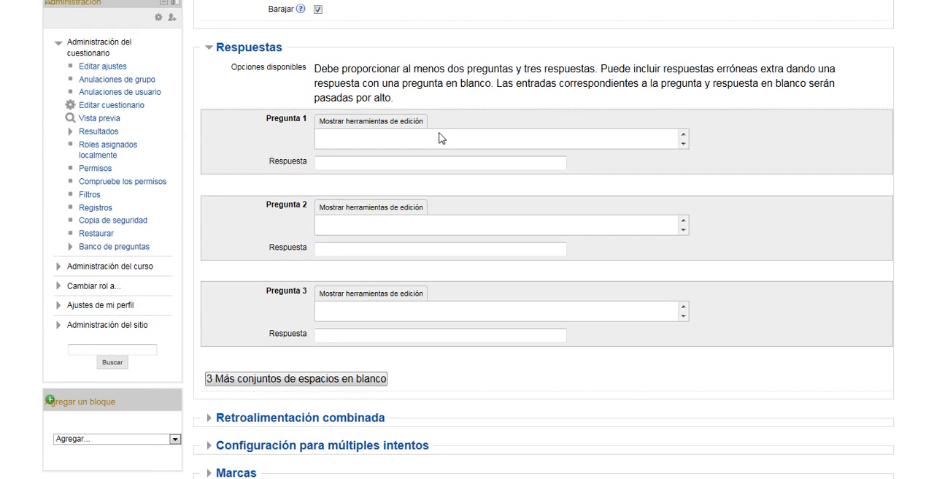
{"action": "type", "text": "Venezue"}
{"action": "type", "text": "la"}
{"action": "type", "text": "La capit"}
{"action": "type", "text": "al de"}
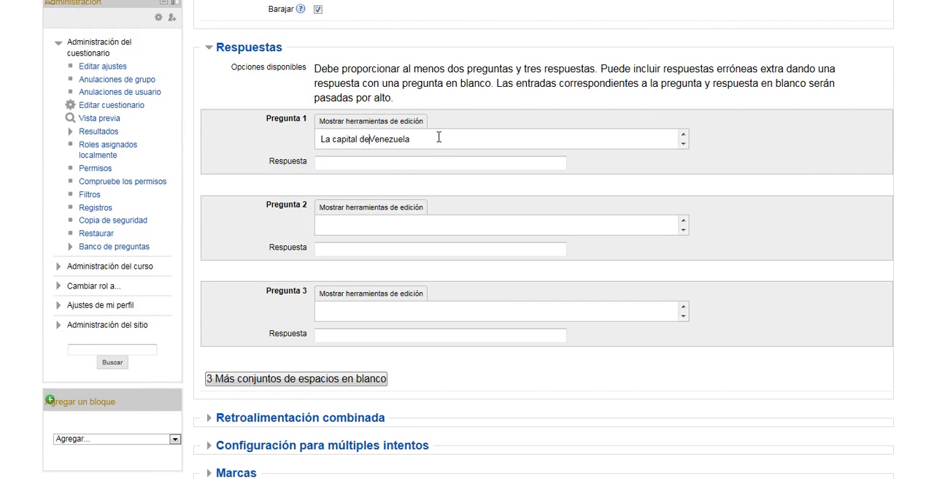
{"action": "left_click", "coordinate": [416, 162]}
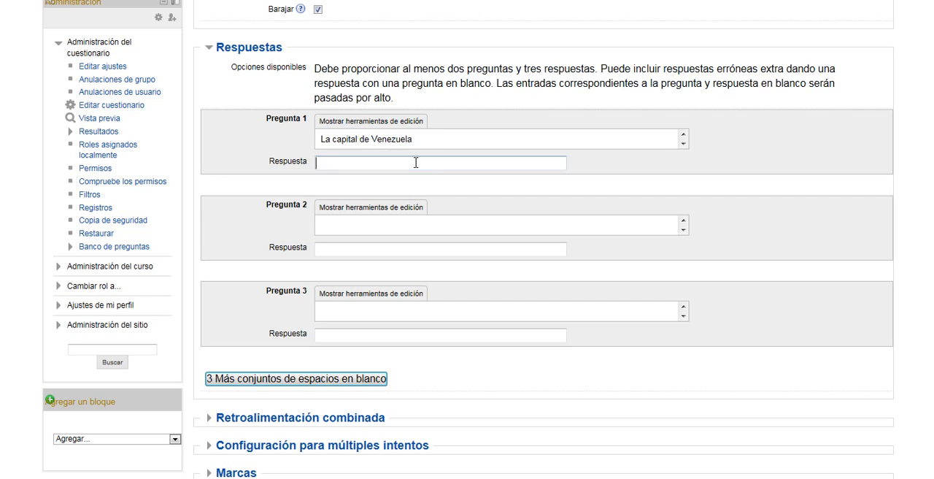
{"action": "type", "text": "Caracas"}
- Fill in Pregunta 2 with "La capital de Portuguesa" and the answer "Guanare"
{"action": "left_click", "coordinate": [403, 226]}
{"action": "type", "text": "La ca"}
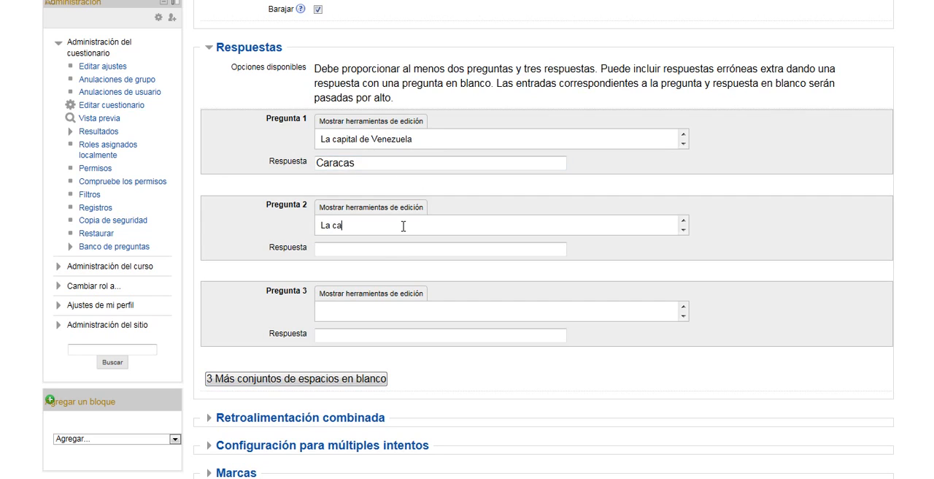
{"action": "type", "text": "pital de p"}
{"action": "key", "text": "BackSpace"}
{"action": "type", "text": "Portuguesa"}
{"action": "left_click", "coordinate": [392, 248]}
{"action": "type", "text": "Guanare"}
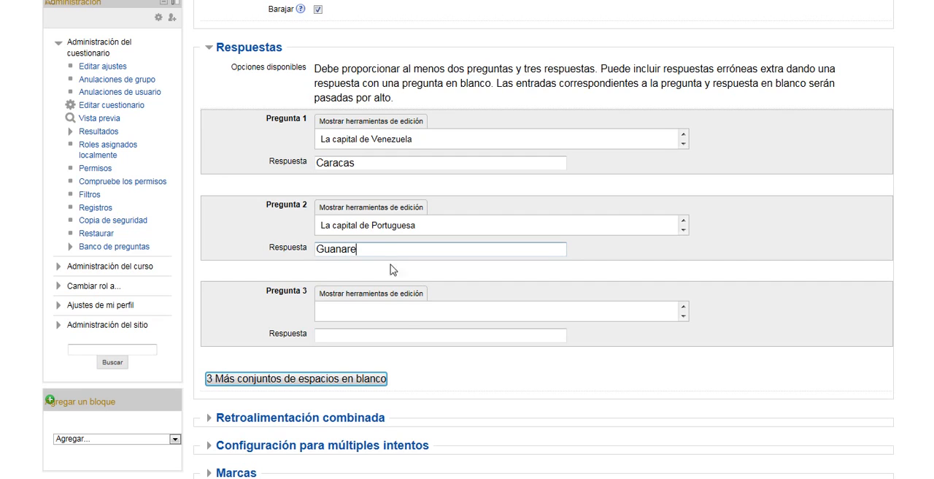
- Fill in Pregunta 3 with "La capital de Lara" and the answer "Barquisimeto", and save the matching question
{"action": "left_click", "coordinate": [405, 311]}
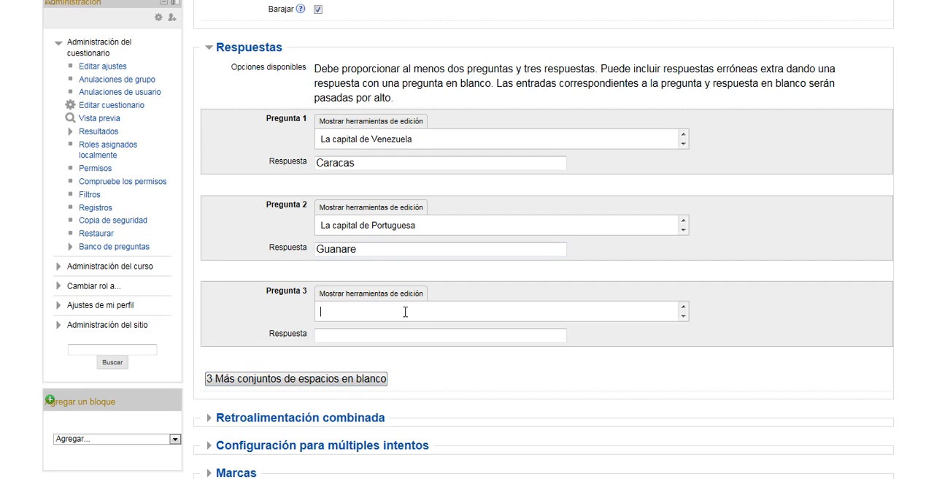
{"action": "type", "text": "La capital de Lara"}
{"action": "left_click", "coordinate": [402, 336]}
{"action": "type", "text": "Barquisdim"}
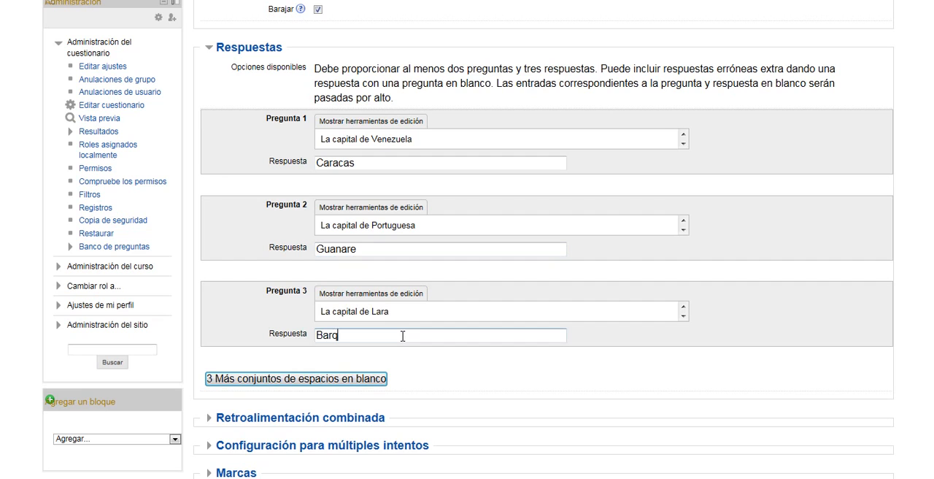
{"action": "key", "text": "BackSpace"}
{"action": "key", "text": "BackSpace"}
{"action": "key", "text": "BackSpace"}
{"action": "type", "text": "imeto"}
{"action": "scroll", "coordinate": [402, 336], "scroll_direction": "down", "scroll_amount": 1}
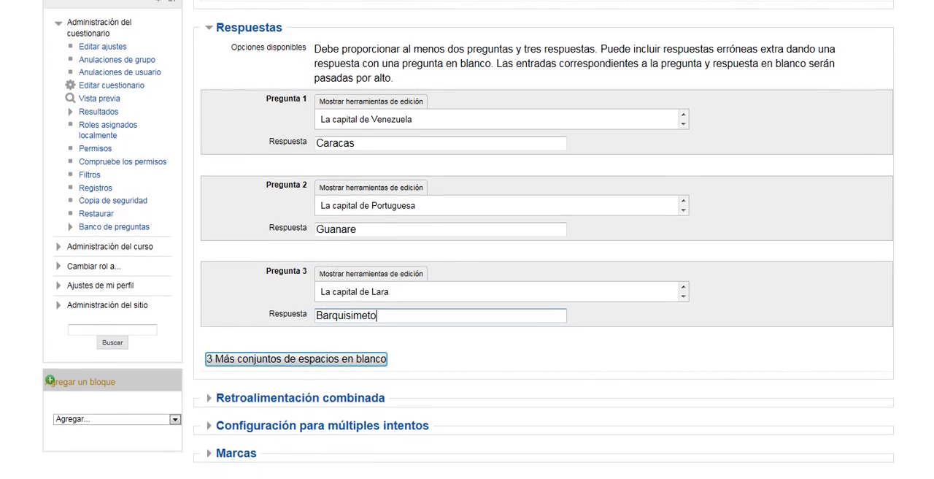
{"action": "scroll", "coordinate": [402, 336], "scroll_direction": "down", "scroll_amount": 2}
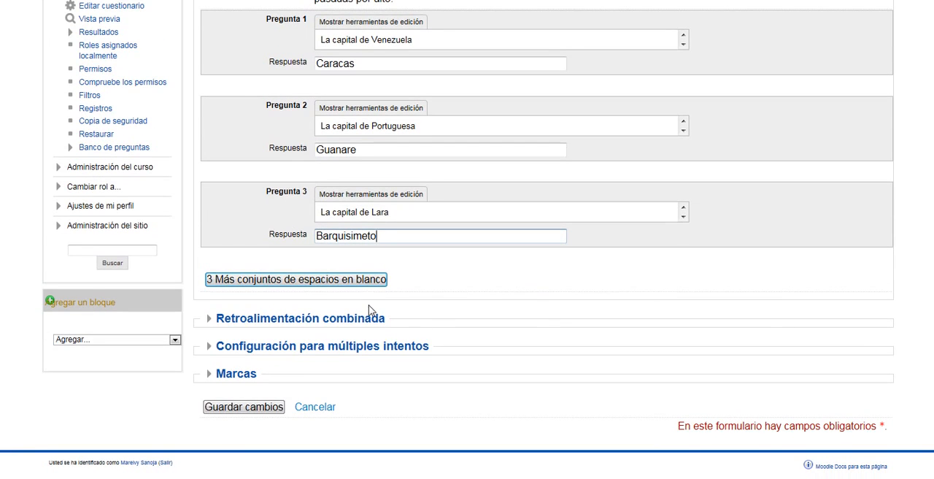
{"action": "left_click", "coordinate": [279, 407]}
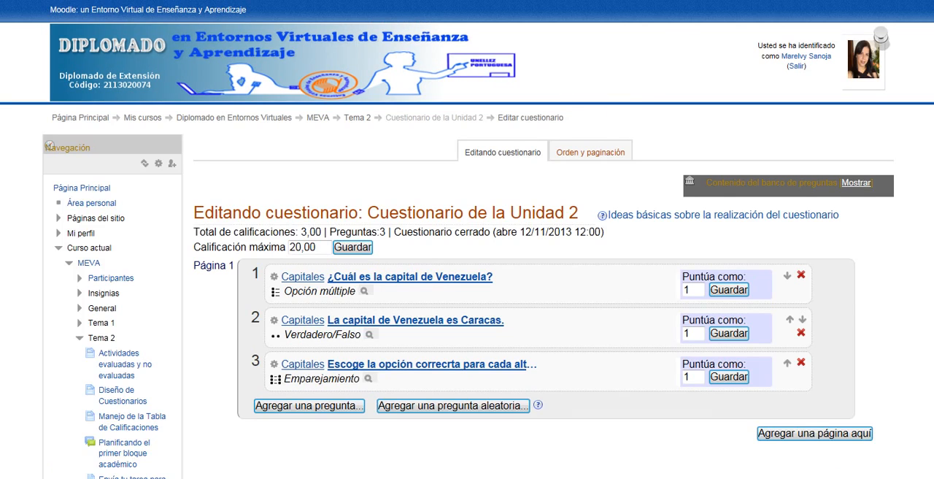
- Show the question bank contents and select all three Capitales questions in the category Por defecto en MEVA
{"action": "scroll", "coordinate": [287, 211], "scroll_direction": "down", "scroll_amount": 2}
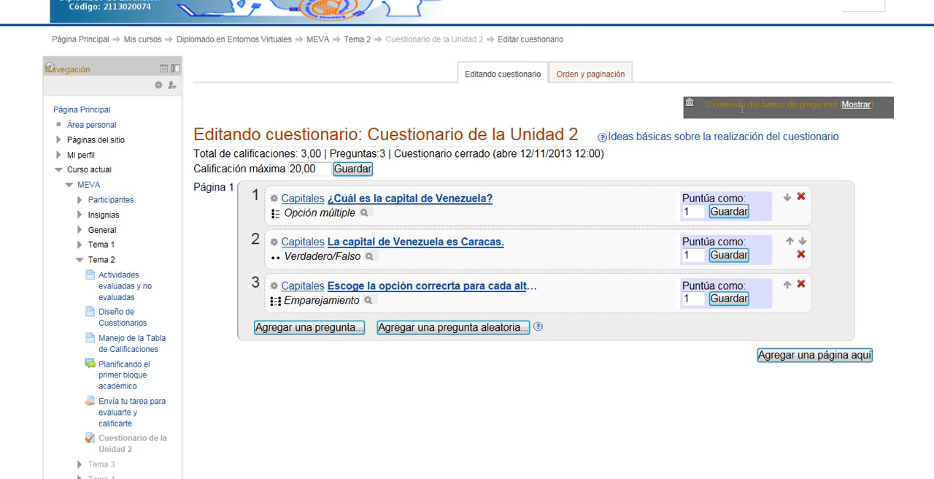
{"action": "left_click", "coordinate": [855, 105]}
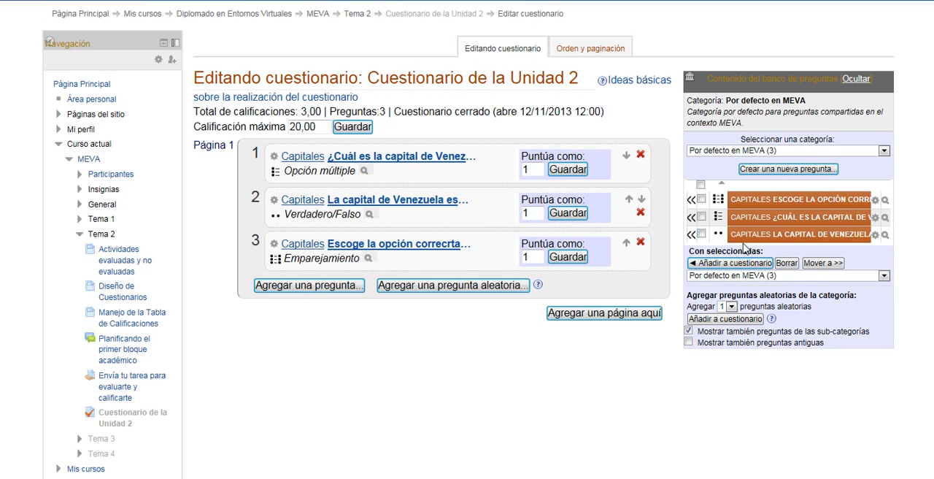
{"action": "left_click", "coordinate": [701, 198]}
{"action": "left_click", "coordinate": [701, 217]}
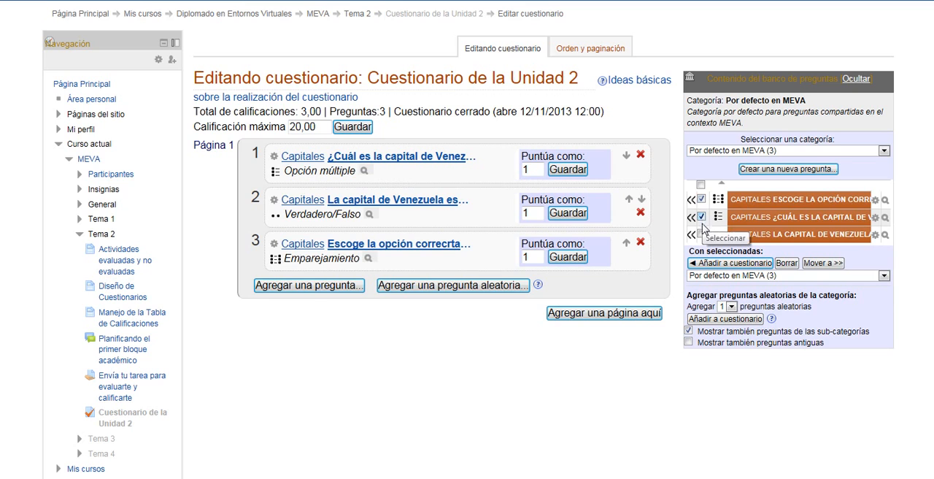
{"action": "left_click", "coordinate": [701, 233]}
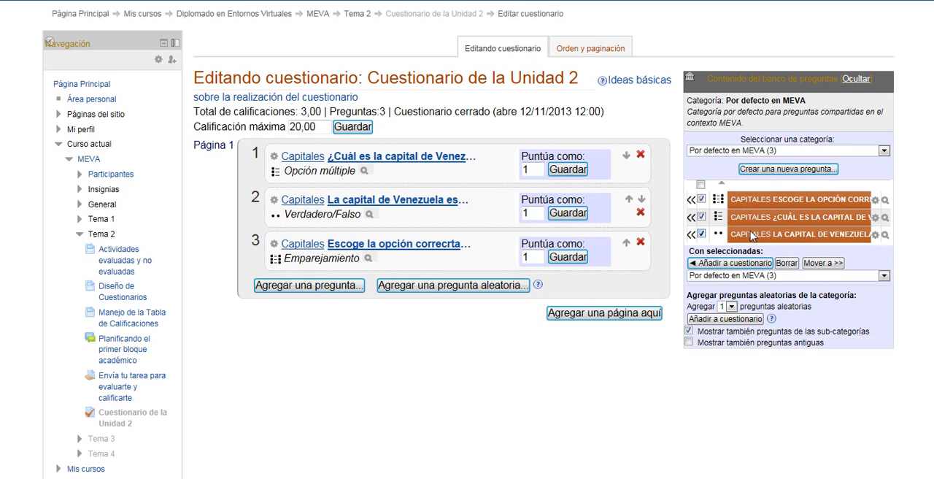
{"action": "left_click", "coordinate": [701, 200]}
- Examine the choices for the number of random questions to add and the available question bank categories
{"action": "left_click", "coordinate": [732, 306]}
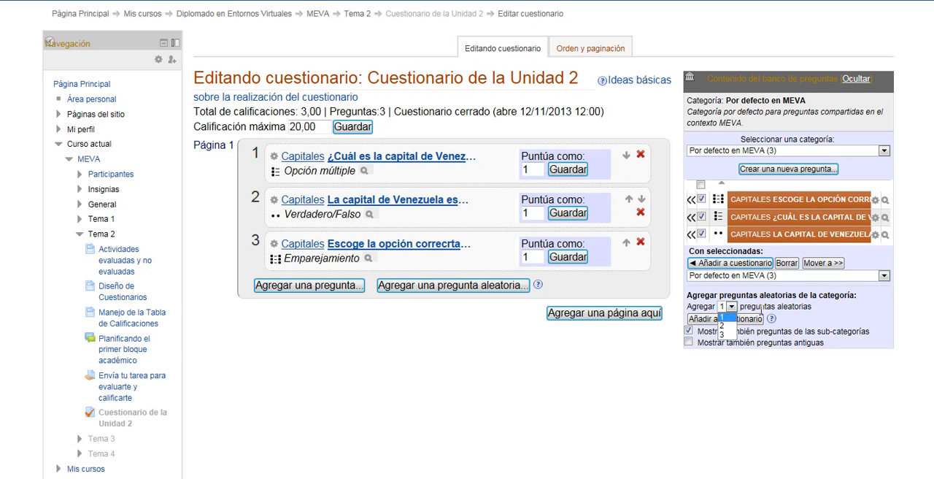
{"action": "left_click", "coordinate": [691, 387]}
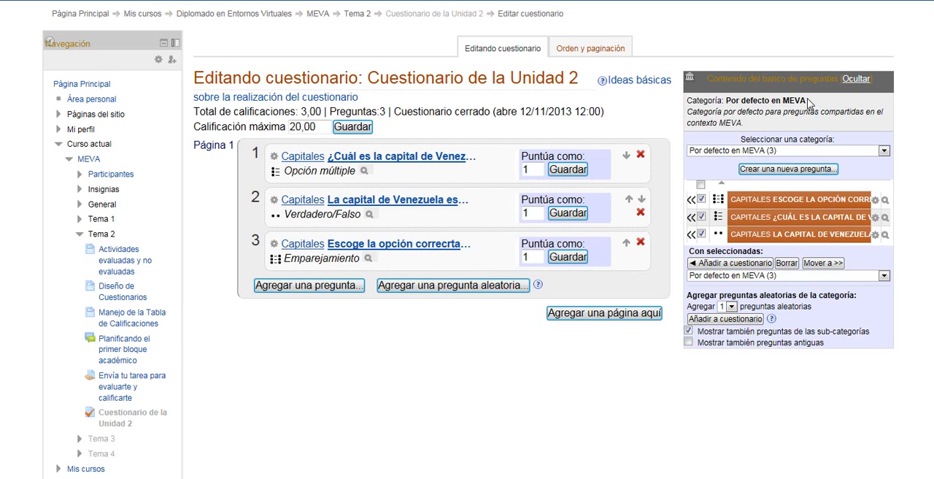
{"action": "left_click", "coordinate": [884, 151]}
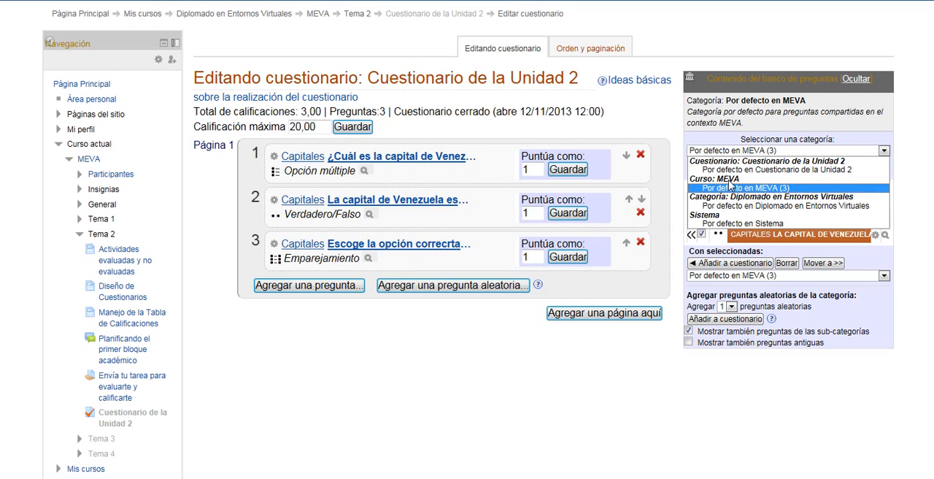
{"action": "left_click", "coordinate": [864, 144]}
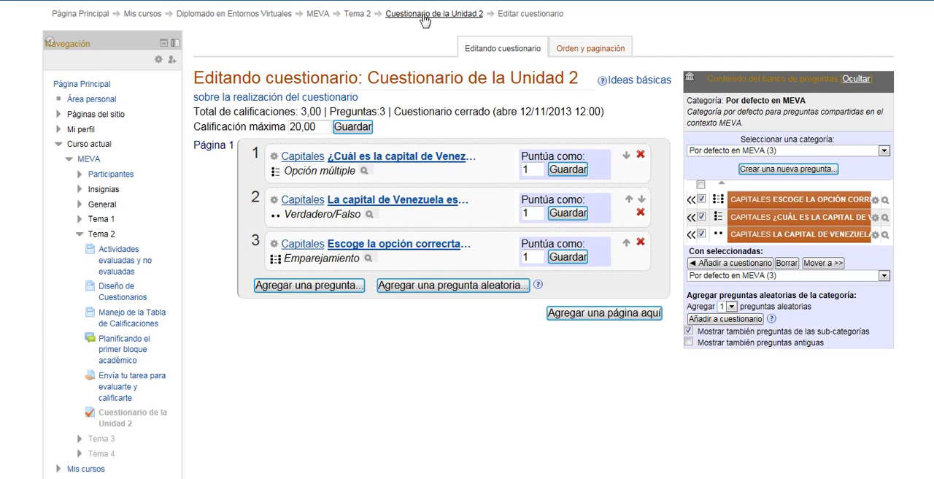
- Return to the MEVA course page and open the settings of Cuestionario de la Unidad 2 in Tema 2
{"action": "left_click", "coordinate": [319, 16]}
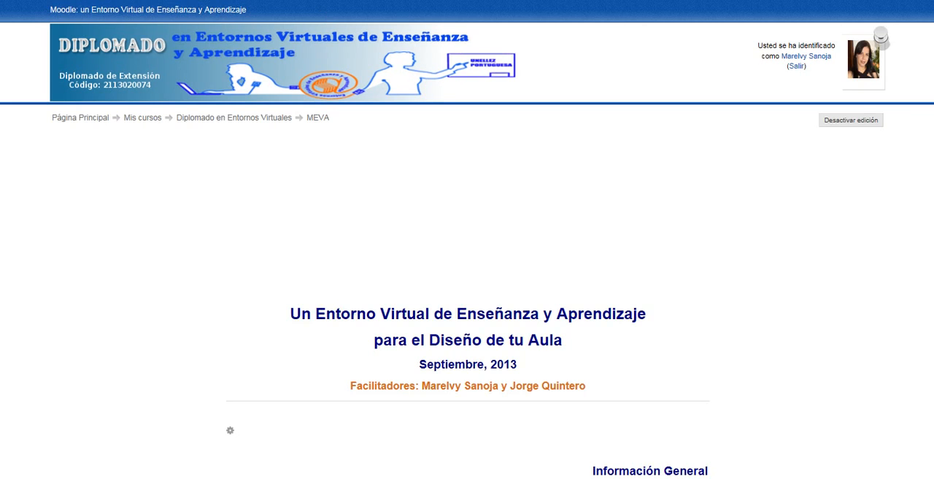
{"action": "scroll", "coordinate": [49, 96], "scroll_direction": "down", "scroll_amount": 10}
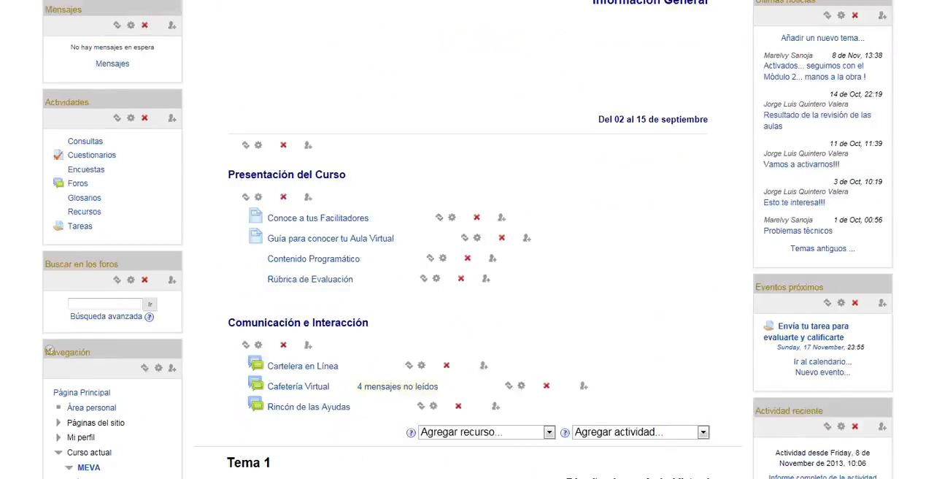
{"action": "scroll", "coordinate": [49, 95], "scroll_direction": "down", "scroll_amount": 9}
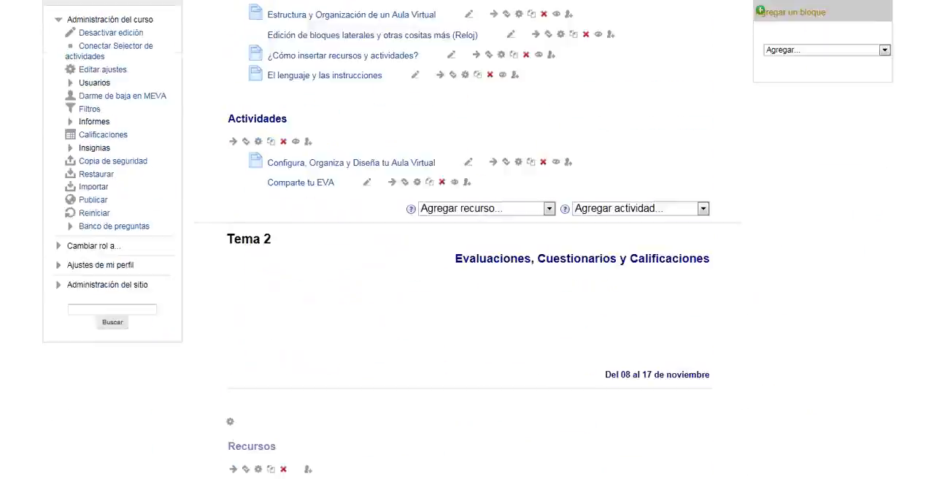
{"action": "scroll", "coordinate": [394, 306], "scroll_direction": "down", "scroll_amount": 1}
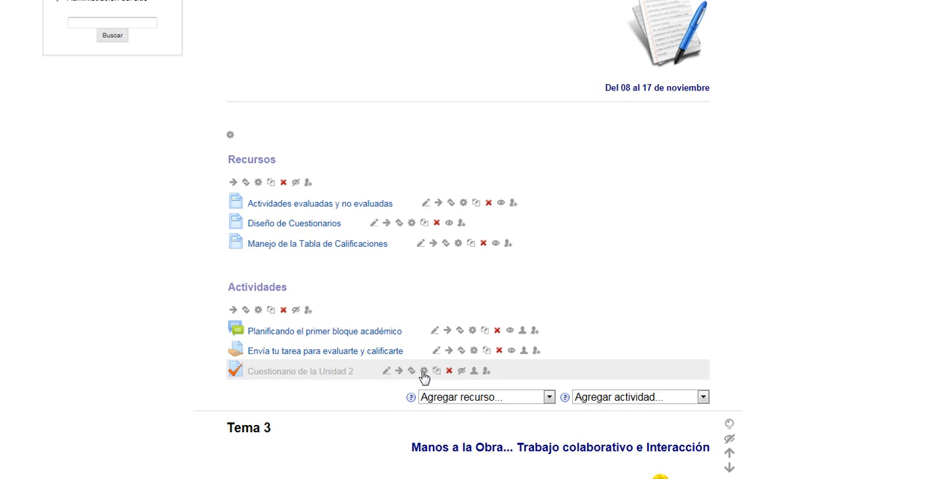
{"action": "left_click", "coordinate": [423, 371]}
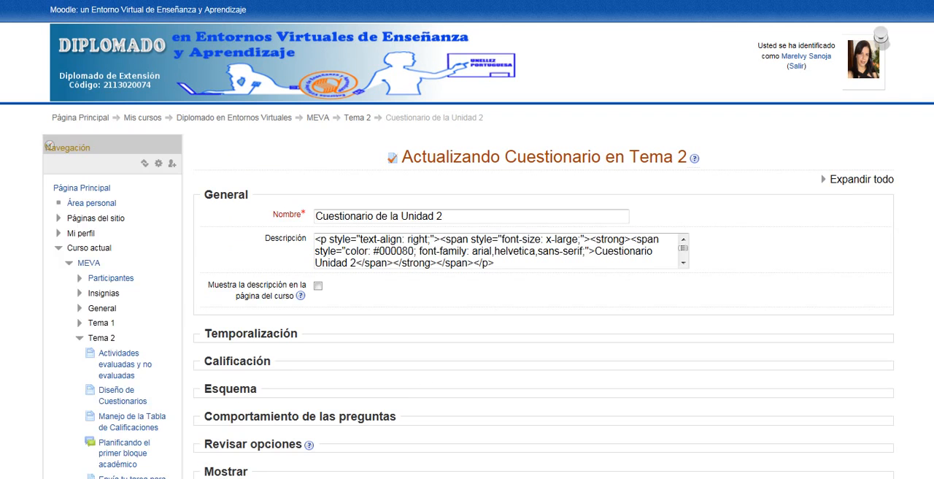
- Look over the settings sections of Cuestionario de la Unidad 2 and open the quiz's question editing page
{"action": "scroll", "coordinate": [49, 16], "scroll_direction": "down", "scroll_amount": 3}
{"action": "scroll", "coordinate": [467, 239], "scroll_direction": "down", "scroll_amount": 2}
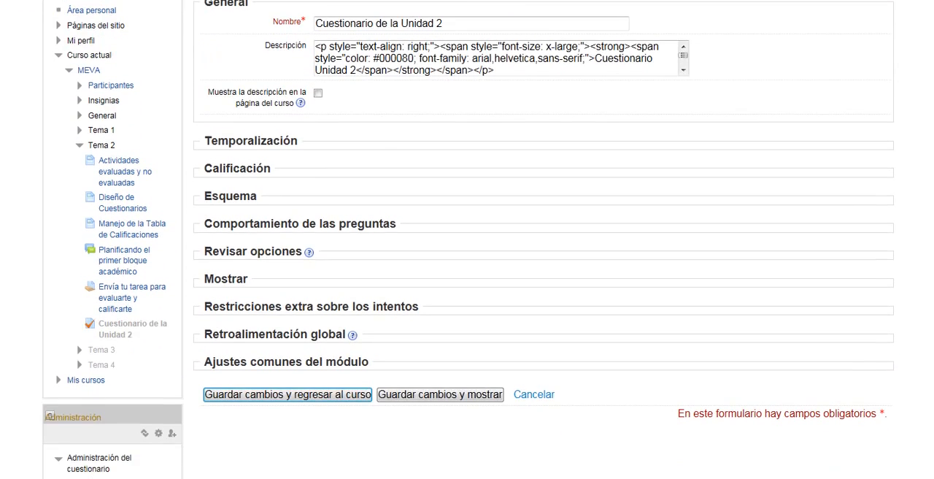
{"action": "scroll", "coordinate": [467, 240], "scroll_direction": "up", "scroll_amount": 1}
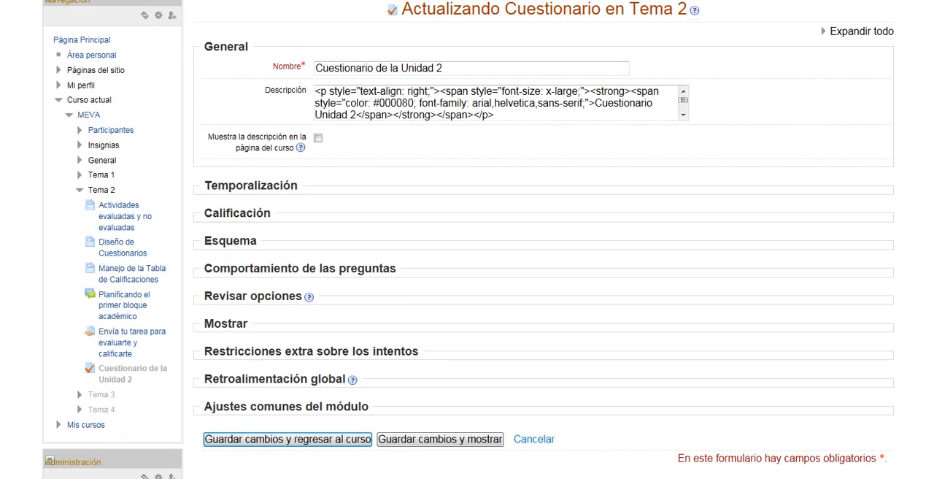
{"action": "scroll", "coordinate": [299, 308], "scroll_direction": "down", "scroll_amount": 5}
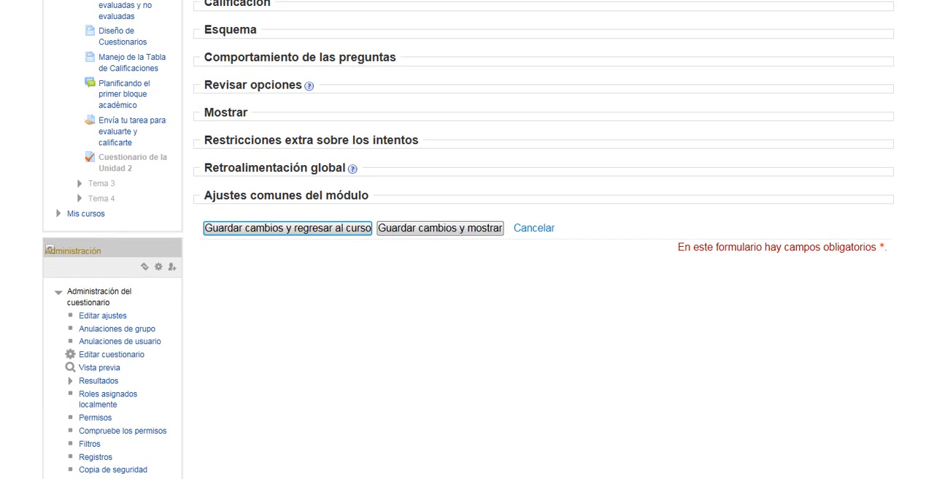
{"action": "scroll", "coordinate": [117, 248], "scroll_direction": "down", "scroll_amount": 2}
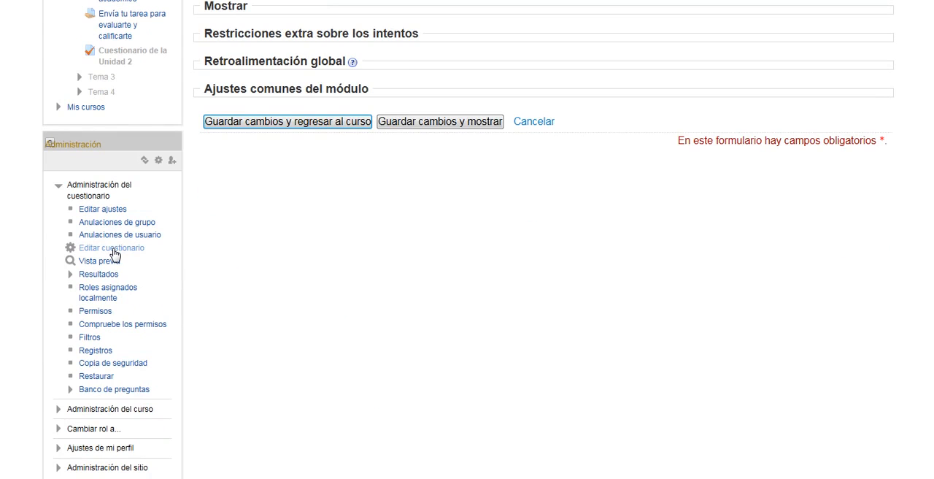
{"action": "left_click", "coordinate": [113, 249]}
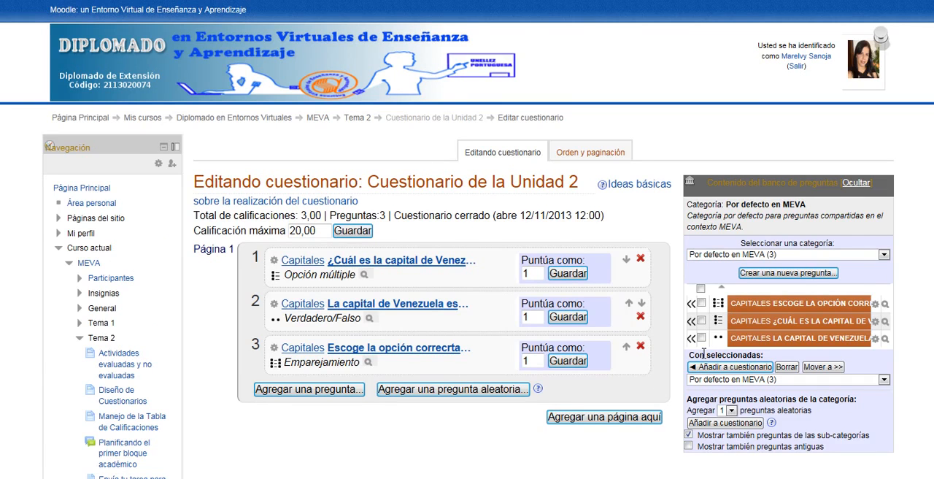
- Select all three Capitales questions listed in the question bank contents for the category Por defecto en MEVA
{"action": "left_click", "coordinate": [702, 303]}
{"action": "left_click", "coordinate": [701, 320]}
{"action": "right_click", "coordinate": [717, 478]}
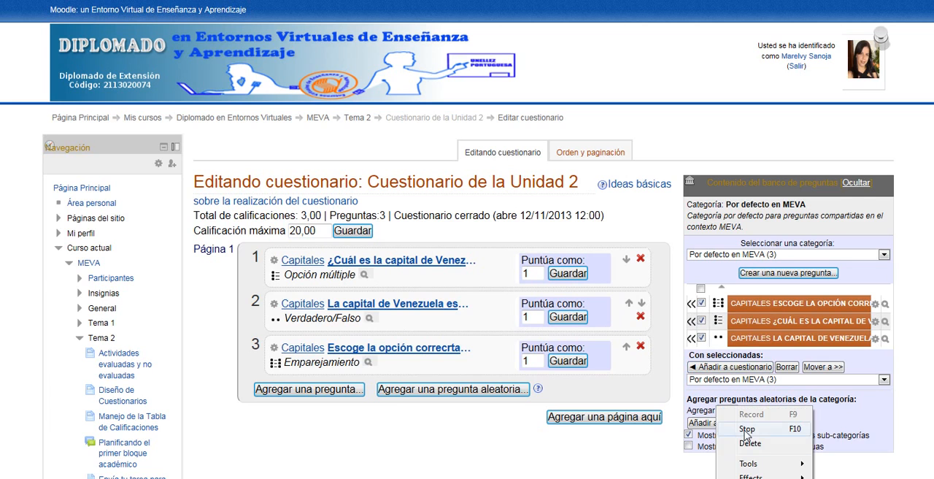